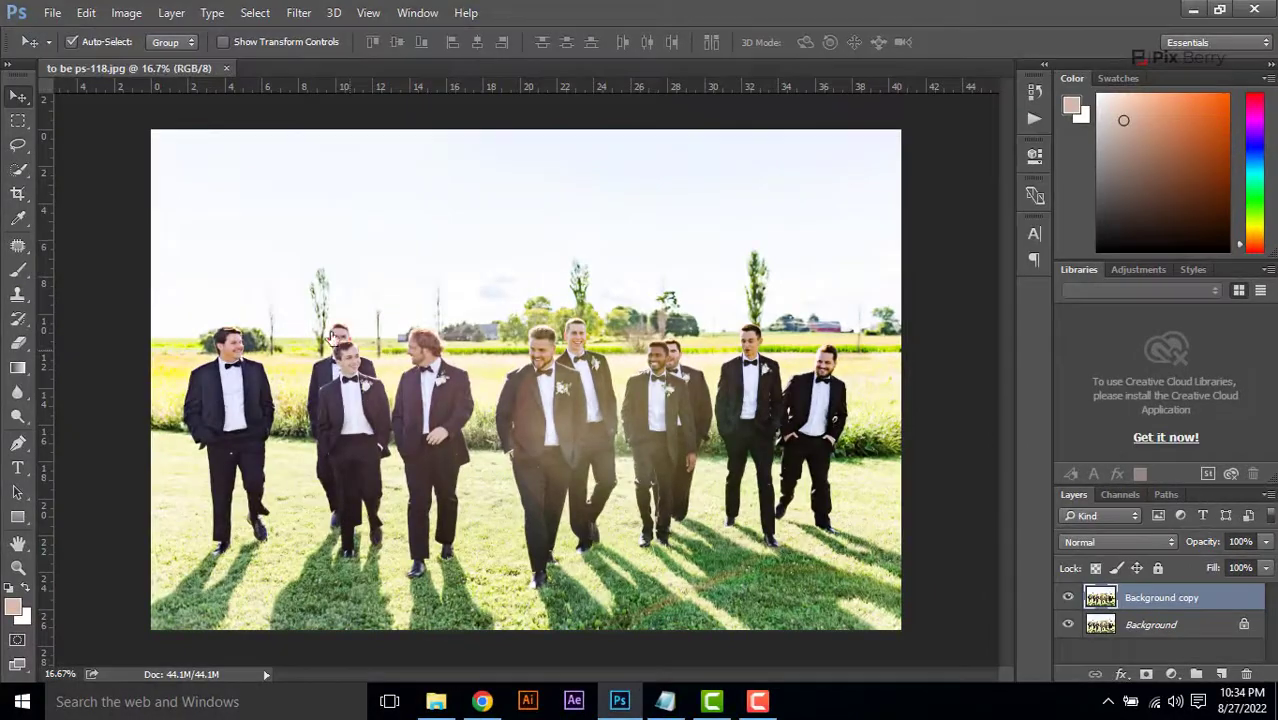
Quick-select the dark suits of the groomsman in the centre and the man behind him on the Background copy layer
click(18, 567)
click(564, 378)
click(564, 378)
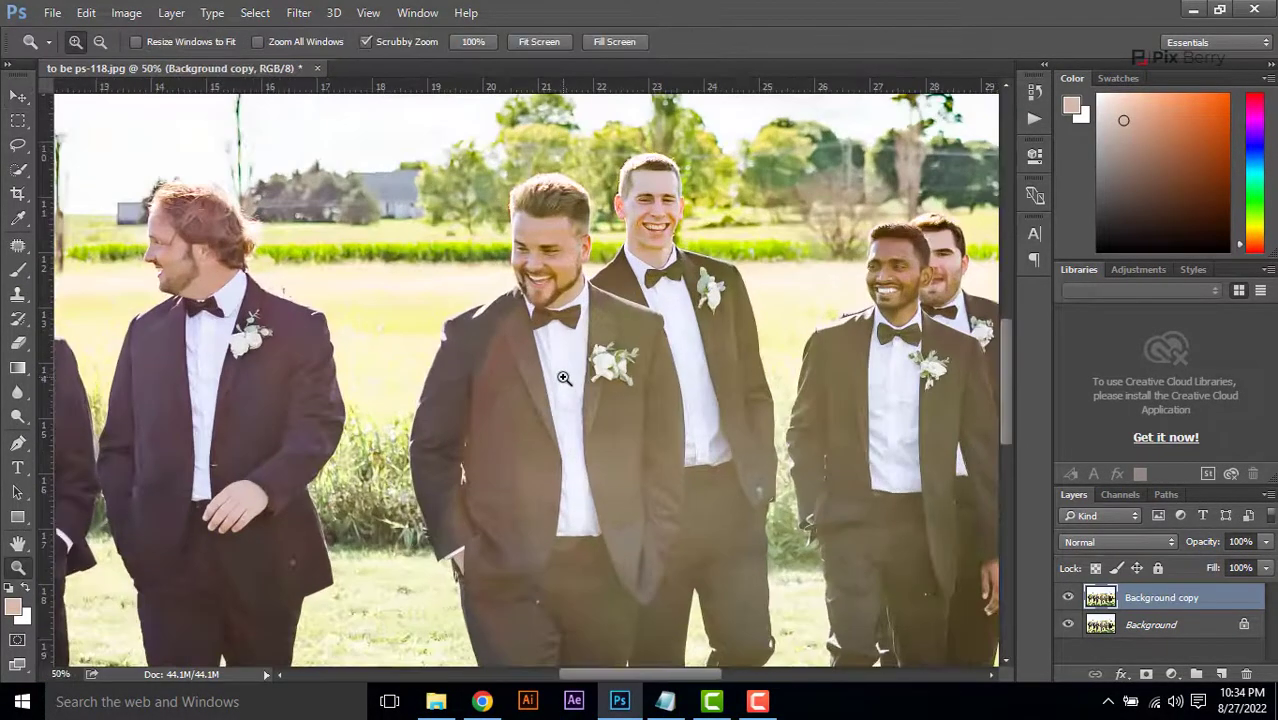
scroll(886, 336, down, 2)
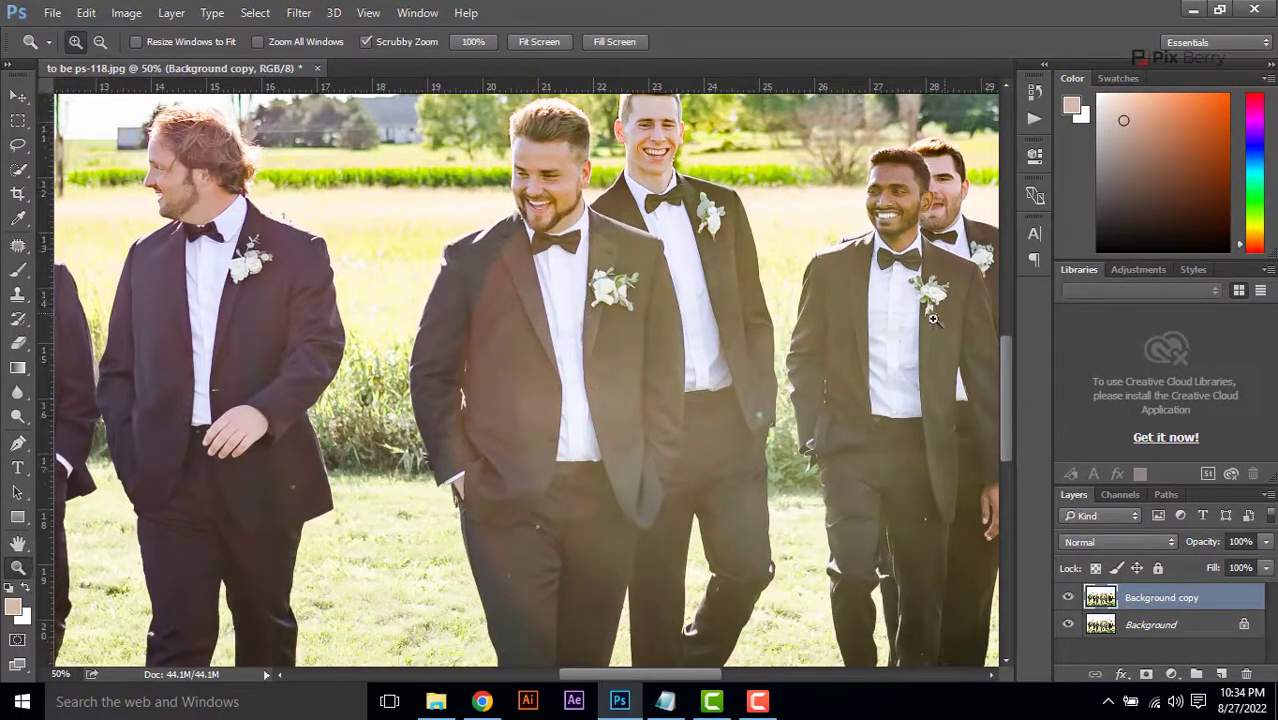
drag(840, 340, 725, 382)
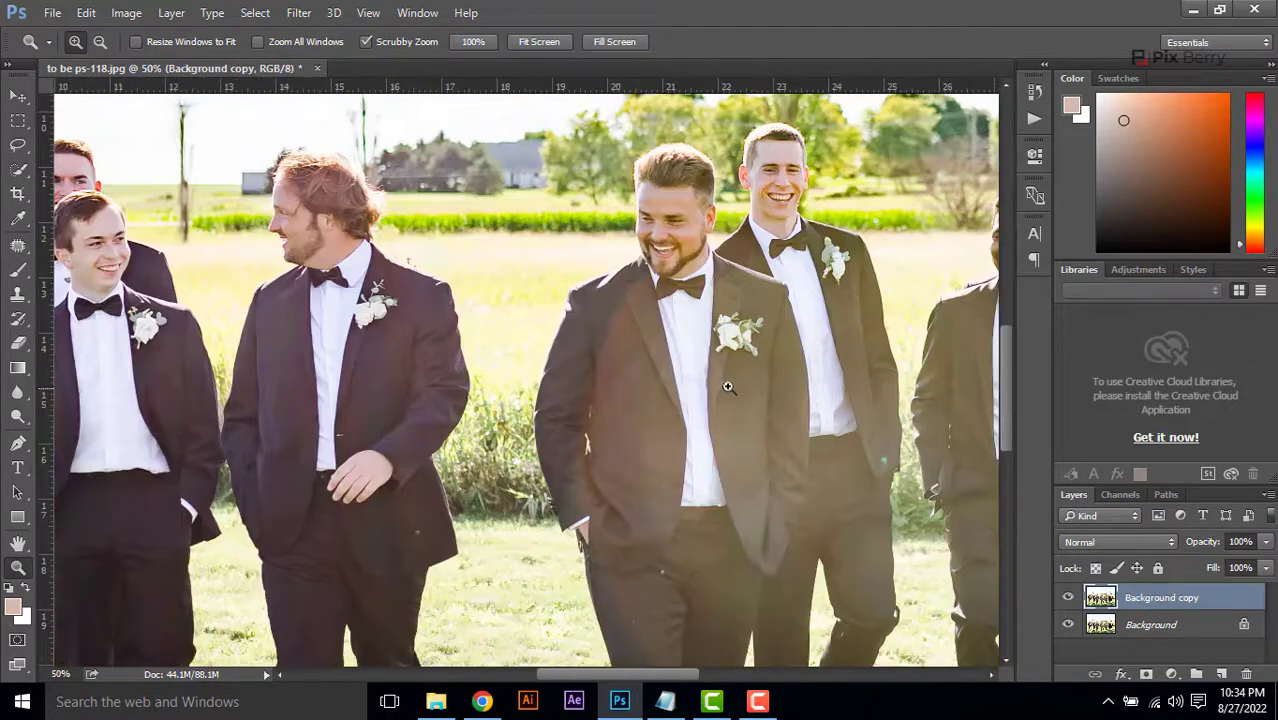
click(727, 384)
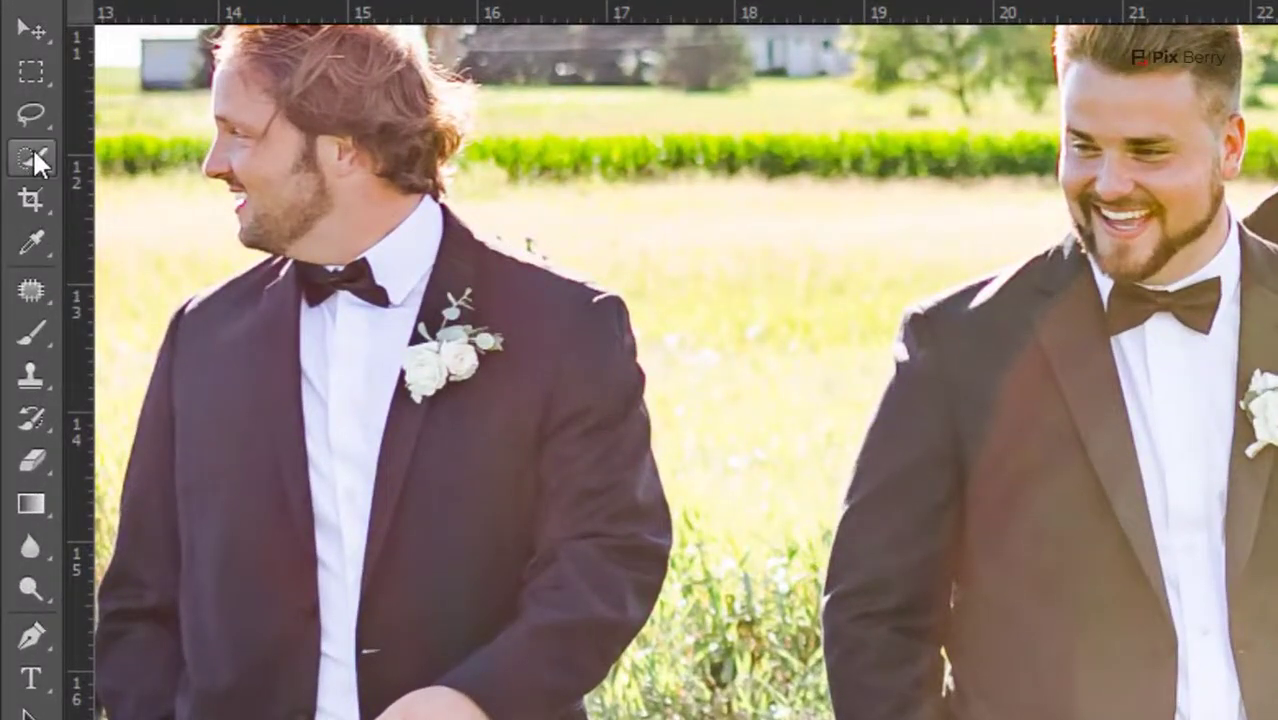
click(32, 150)
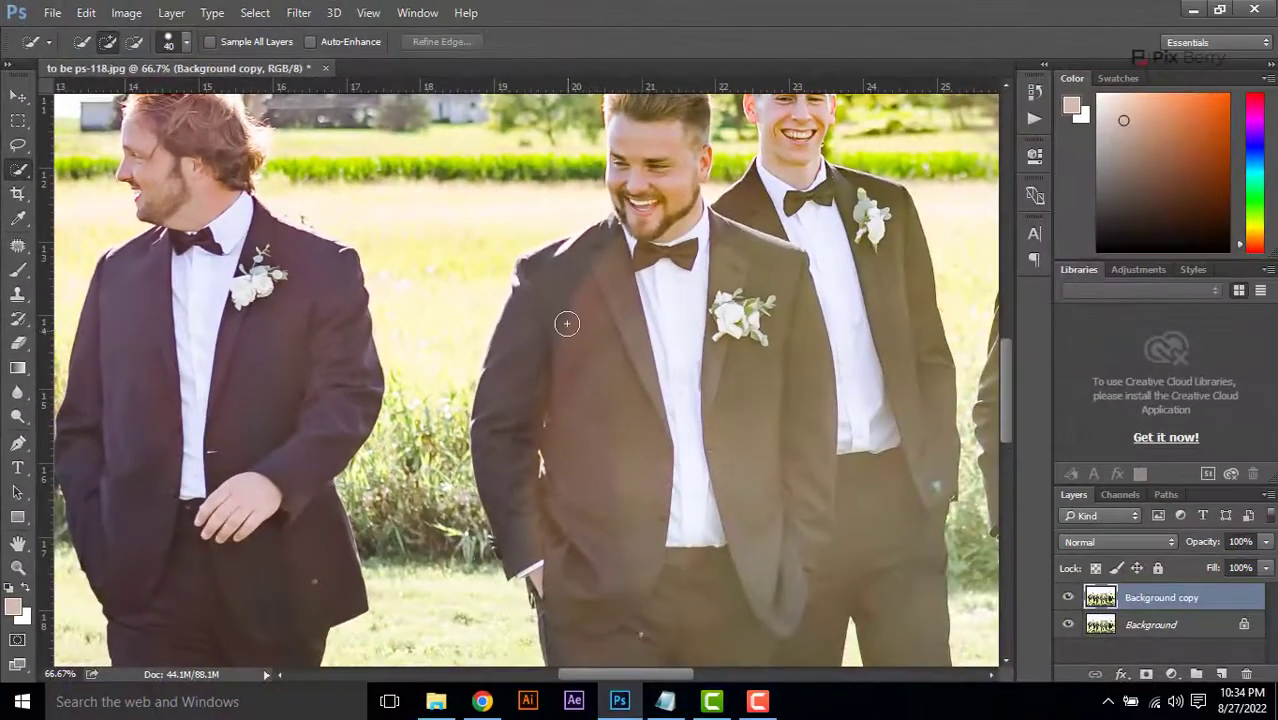
mouse_move(724, 432)
mouse_down()
mouse_move(651, 575)
mouse_move(783, 434)
mouse_move(760, 222)
mouse_move(756, 234)
mouse_up()
Add the suits of the red-haired man and the smiling man beside him to the selection
drag(328, 288, 436, 262)
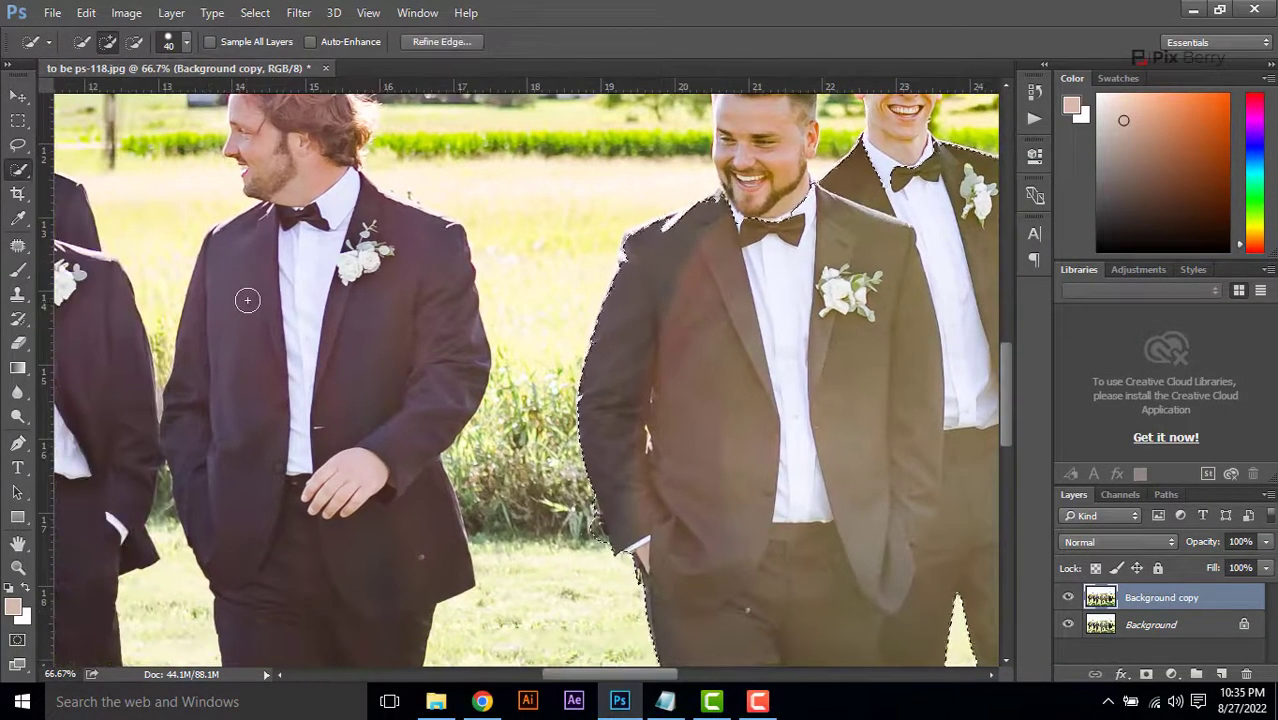
mouse_move(237, 279)
mouse_down()
mouse_move(376, 371)
mouse_move(347, 413)
mouse_up()
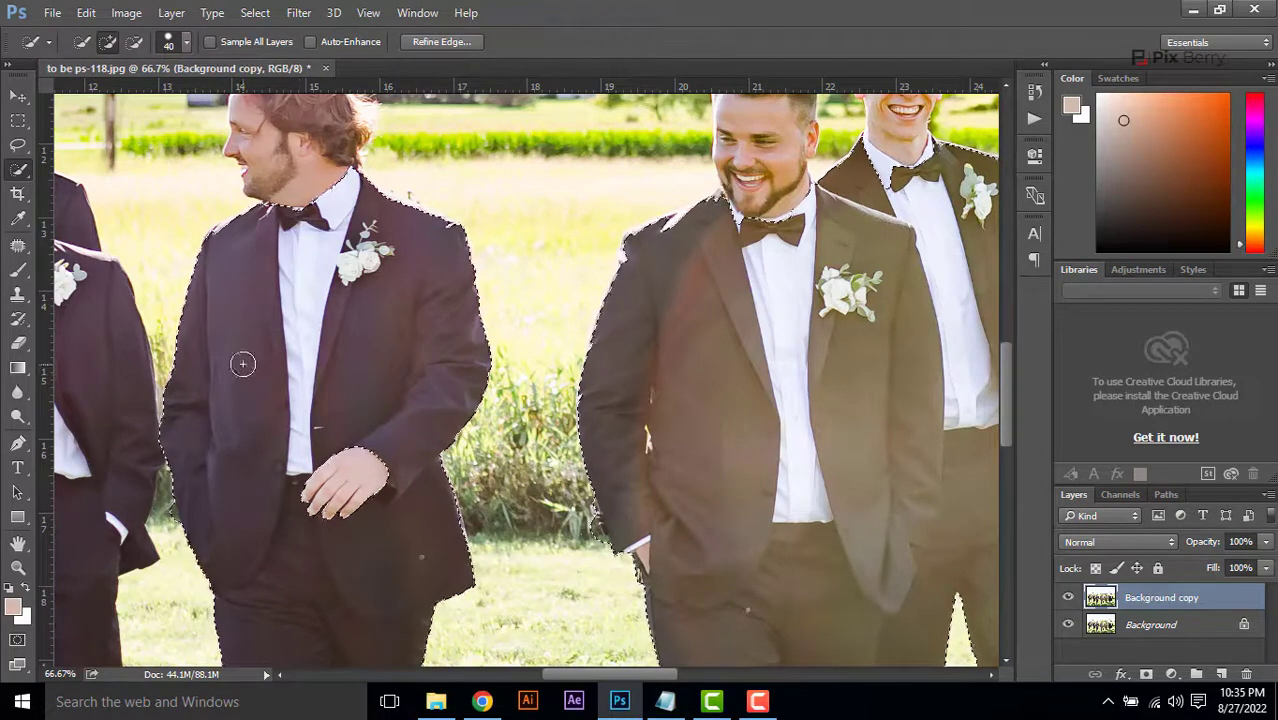
mouse_move(215, 368)
mouse_down()
mouse_move(505, 371)
mouse_move(200, 466)
mouse_move(386, 499)
mouse_up()
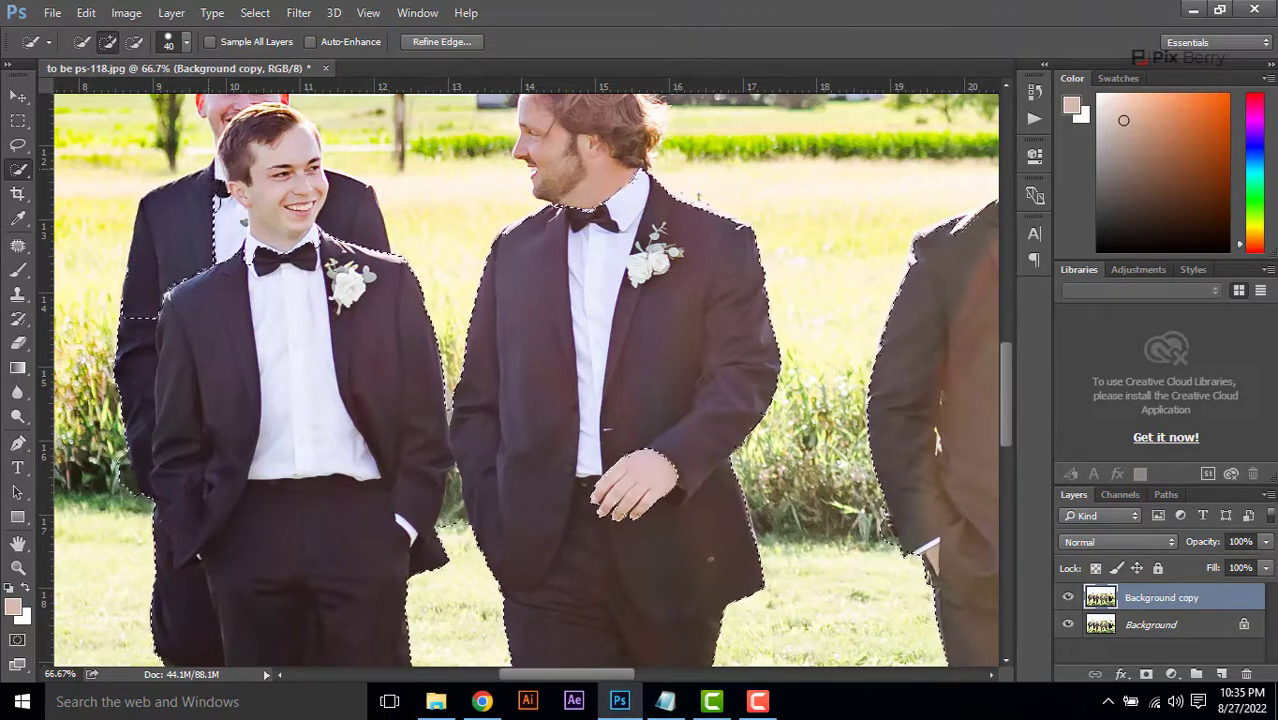
Remove the rear man and shoe areas from the selection and re-add the front man's trousers with Quick Selection
mouse_move(188, 199)
mouse_down()
mouse_move(145, 298)
mouse_move(127, 506)
mouse_up()
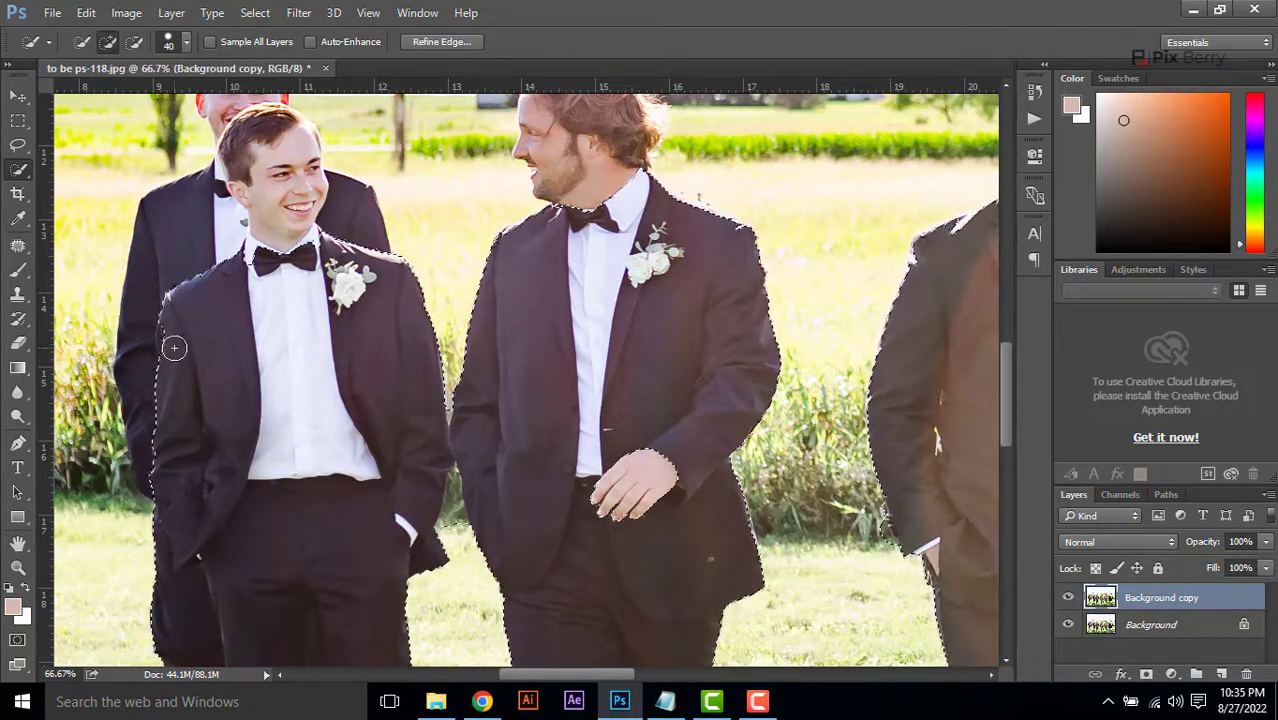
scroll(575, 390, down, 3)
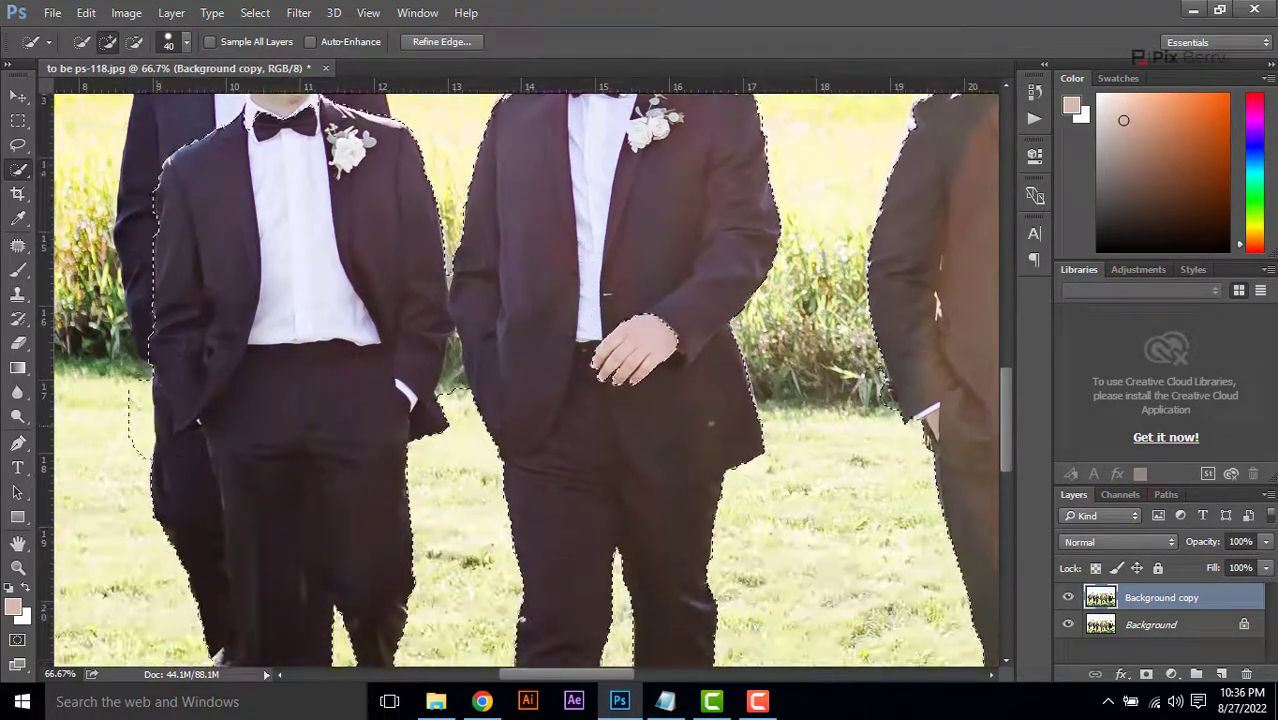
drag(151, 479, 158, 418)
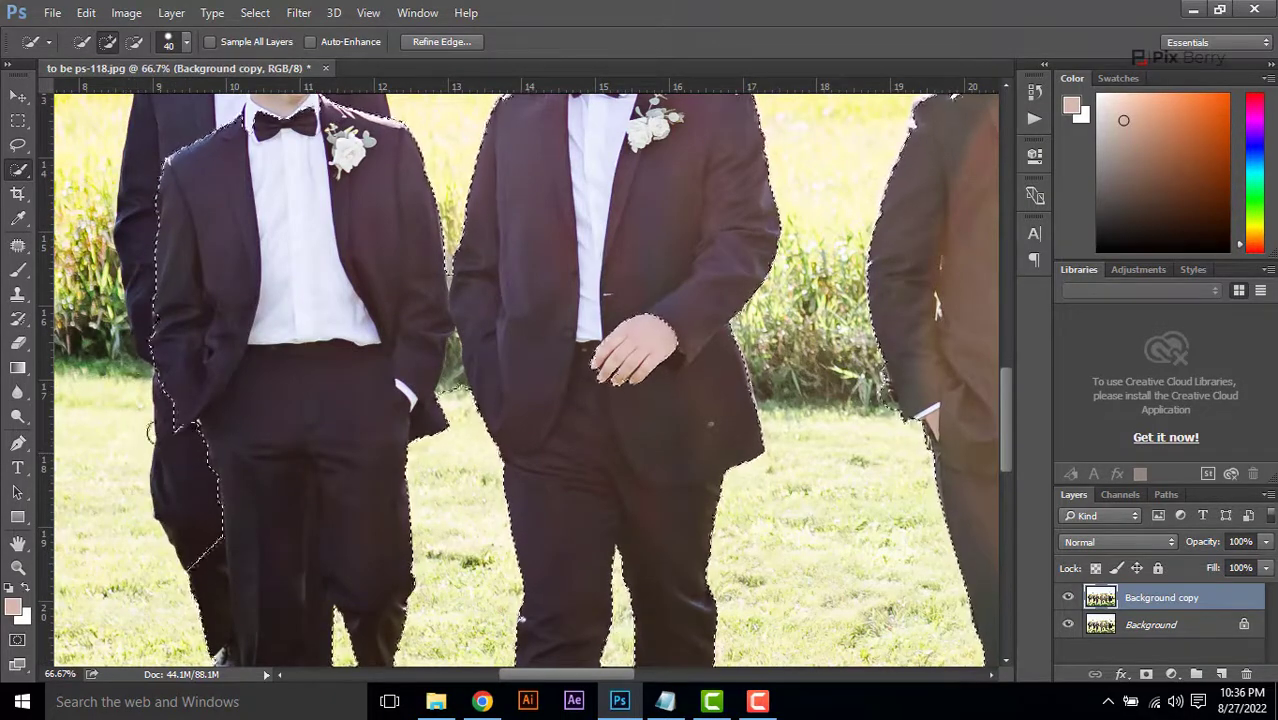
drag(320, 392, 341, 405)
scroll(341, 405, down, 3)
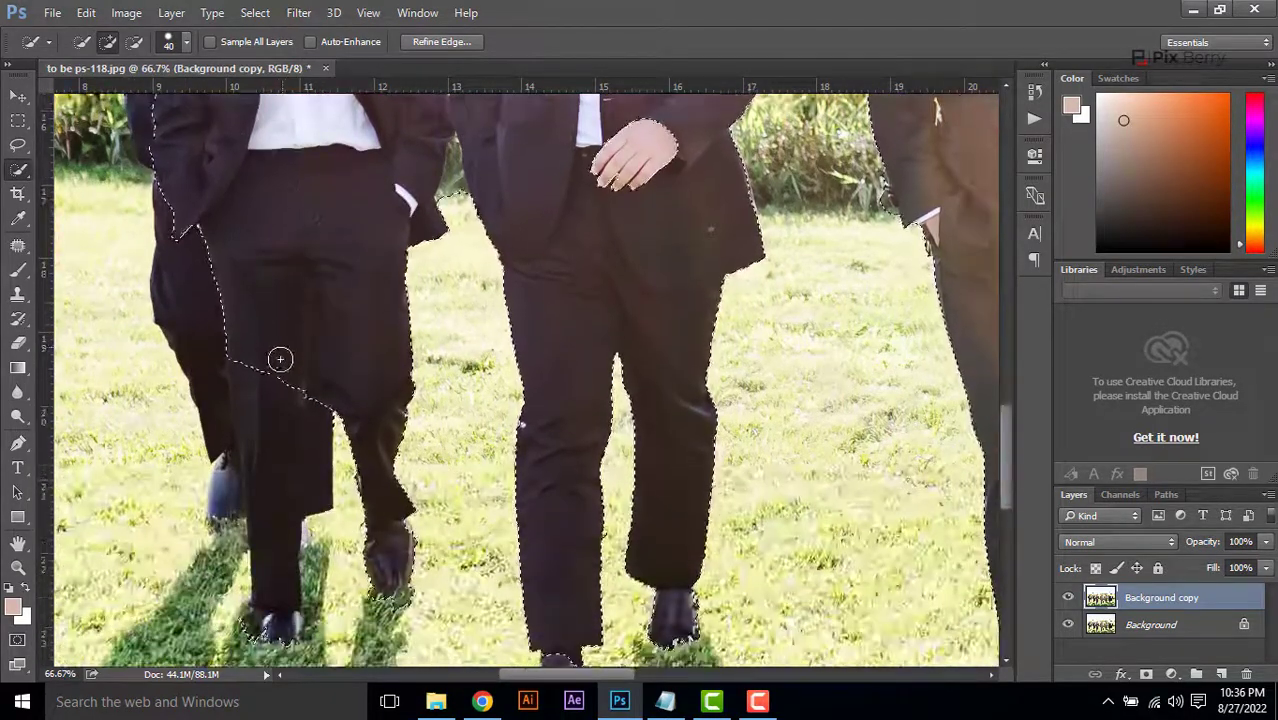
drag(280, 360, 282, 440)
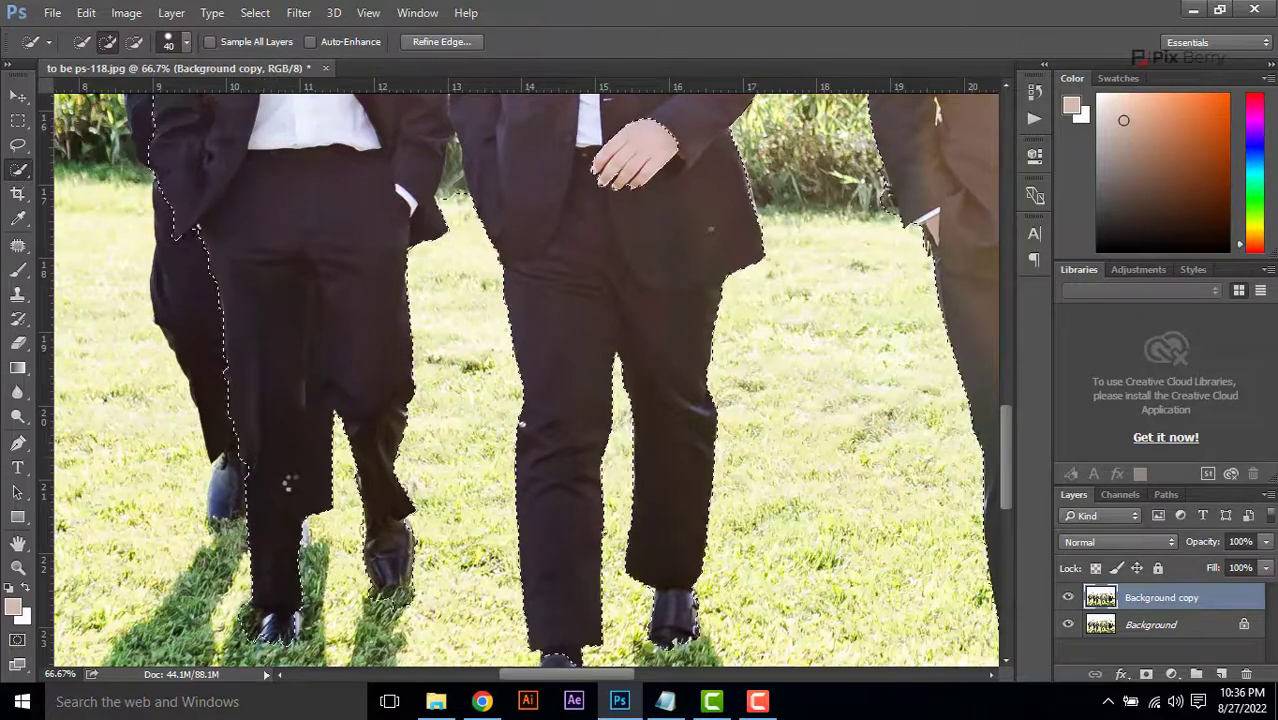
scroll(259, 378, down, 1)
key(alt)
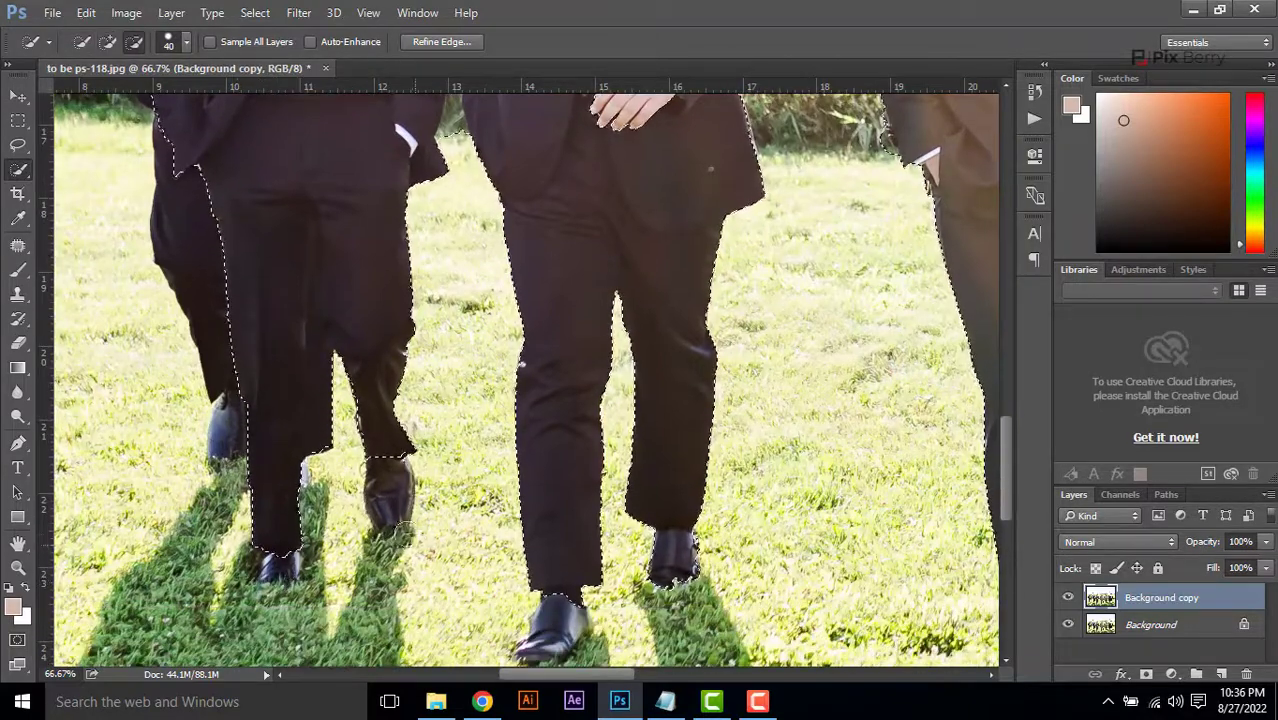
Reduce the Quick Selection brush to 10 and subtract the background gap between the red-haired man and his neighbour
scroll(532, 421, up, 4)
scroll(532, 421, up, 1)
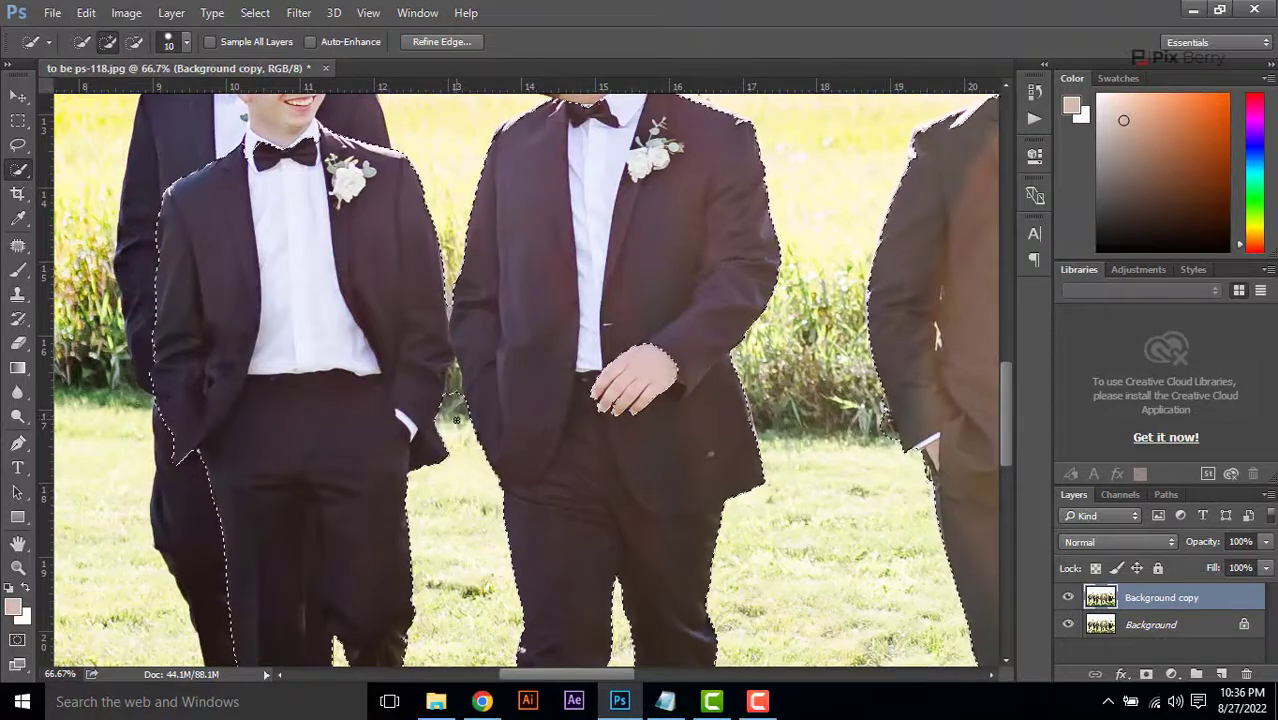
key(bracketleft)
key(bracketleft)
key(bracketleft)
key(alt)
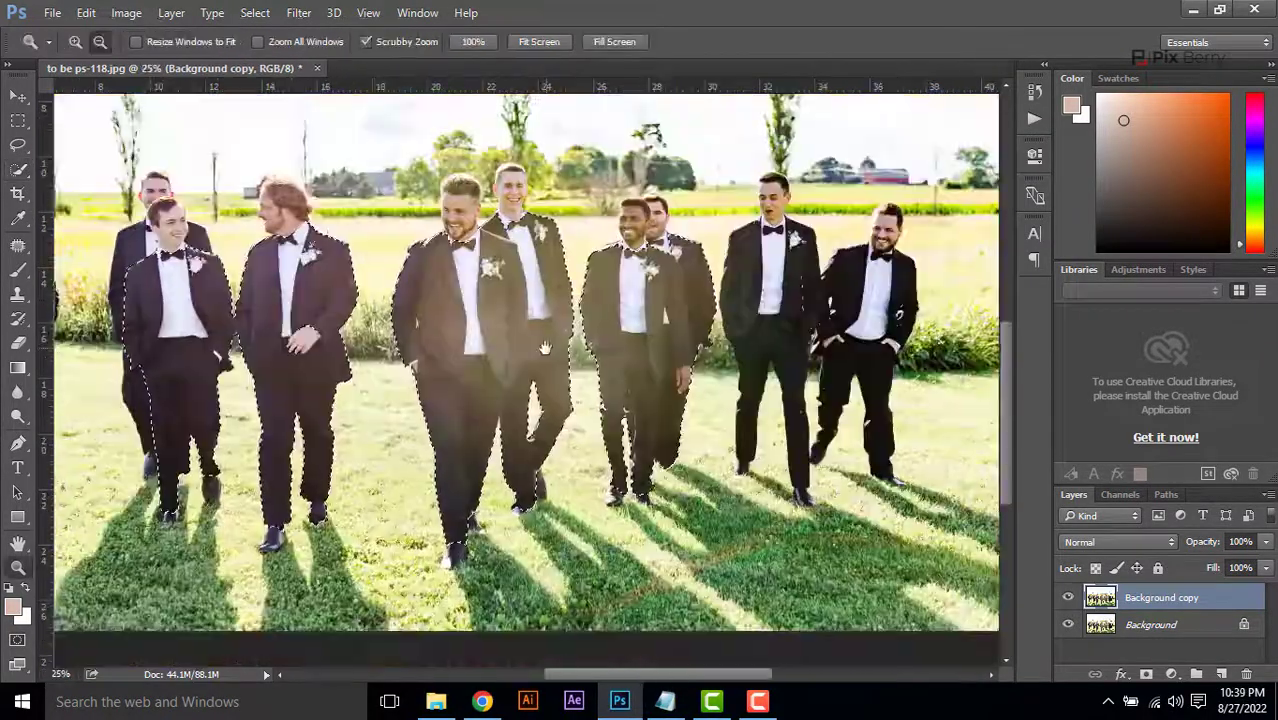
drag(591, 482, 579, 482)
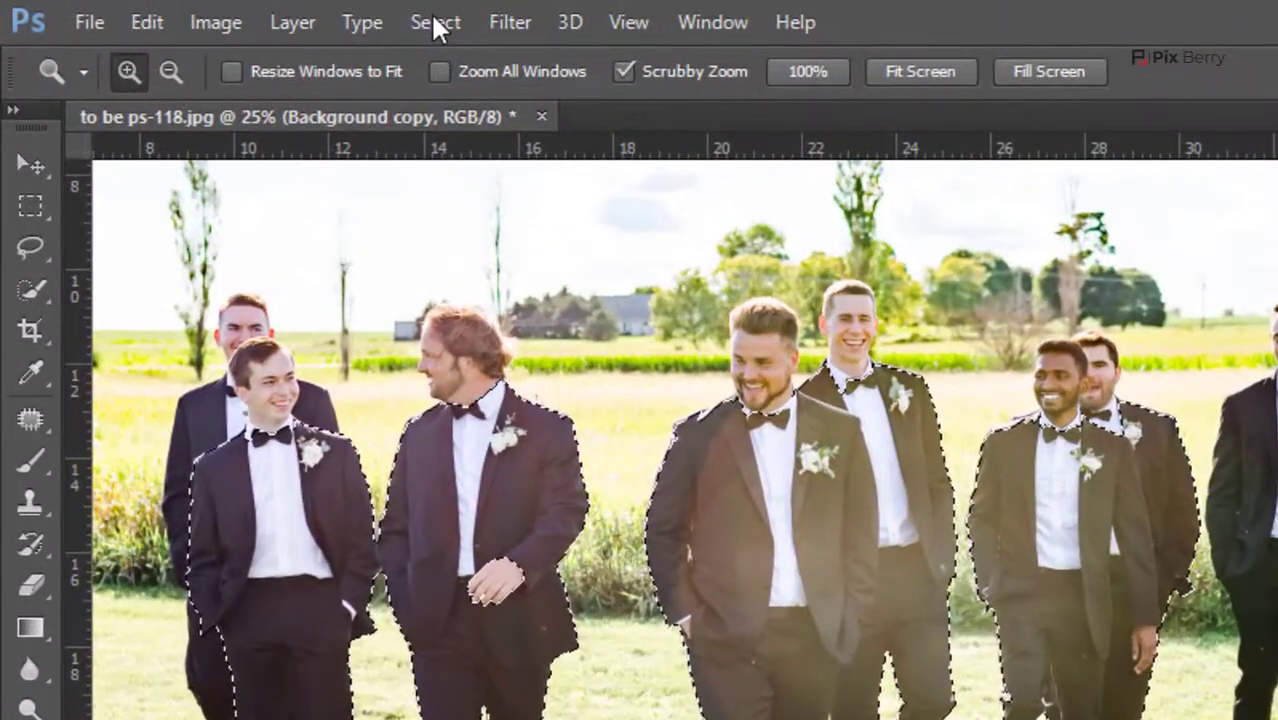
Save the suit selection as a new channel named 1
click(255, 12)
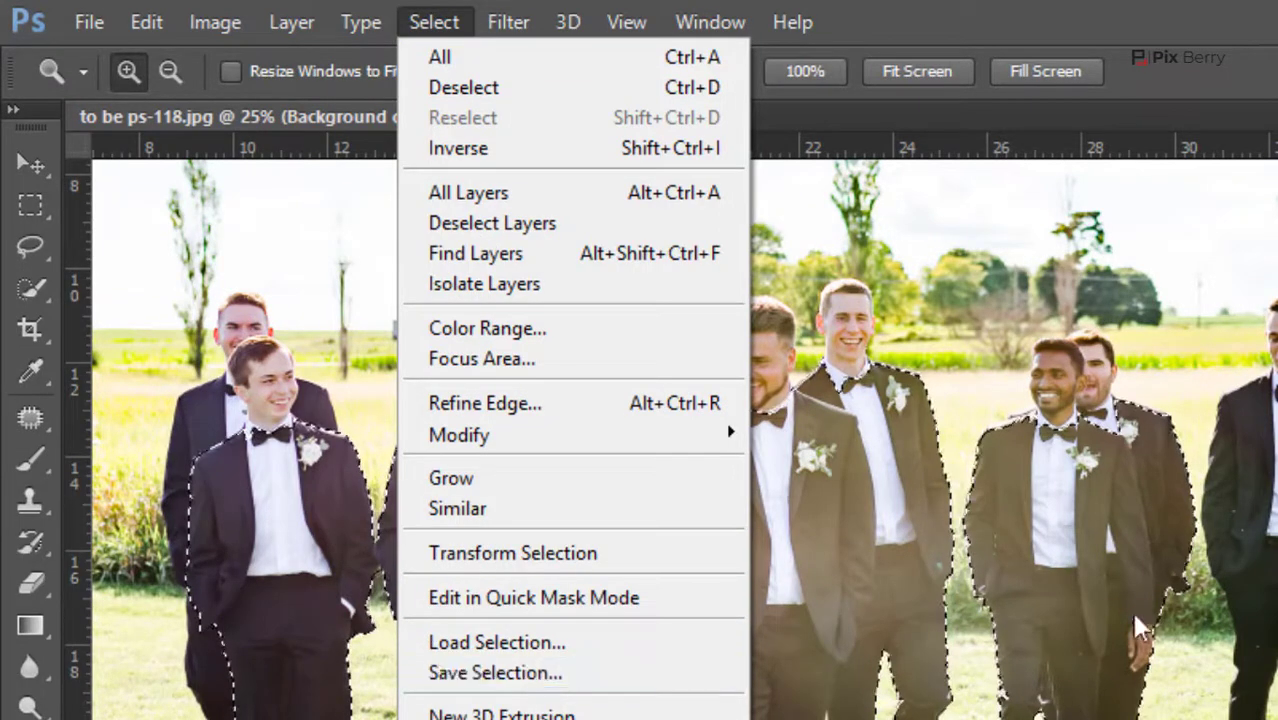
text(1)
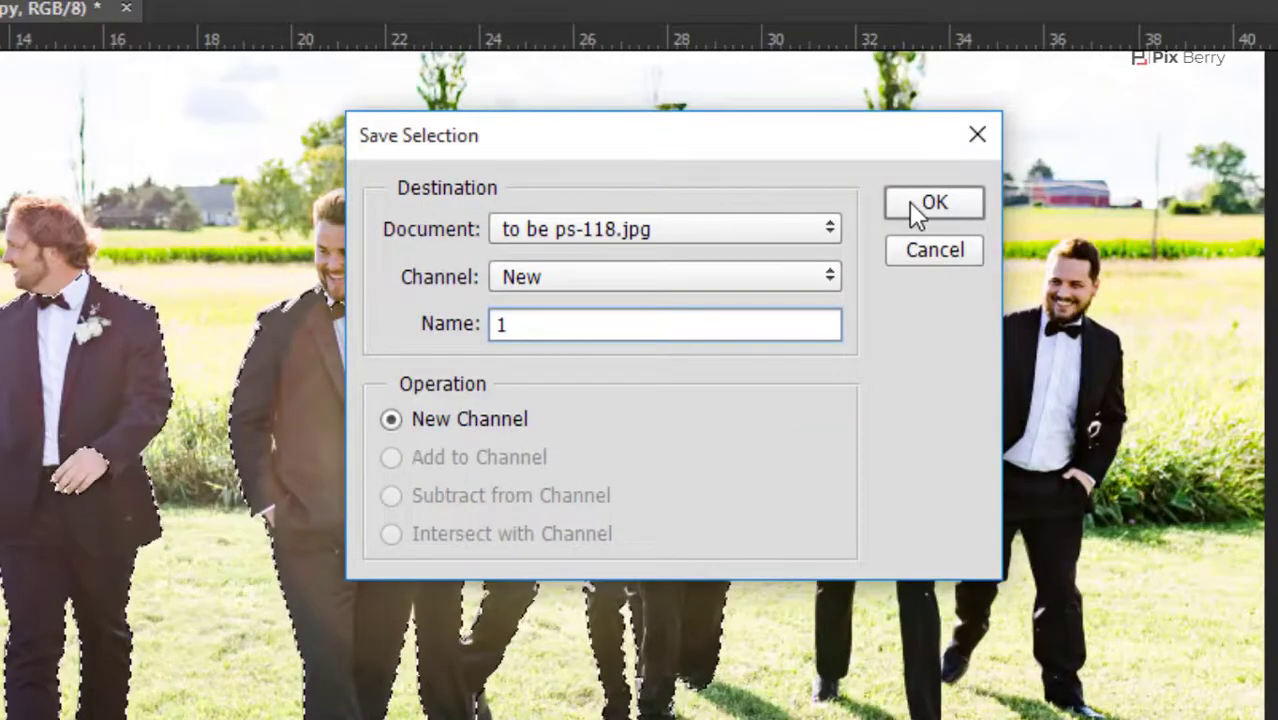
click(914, 202)
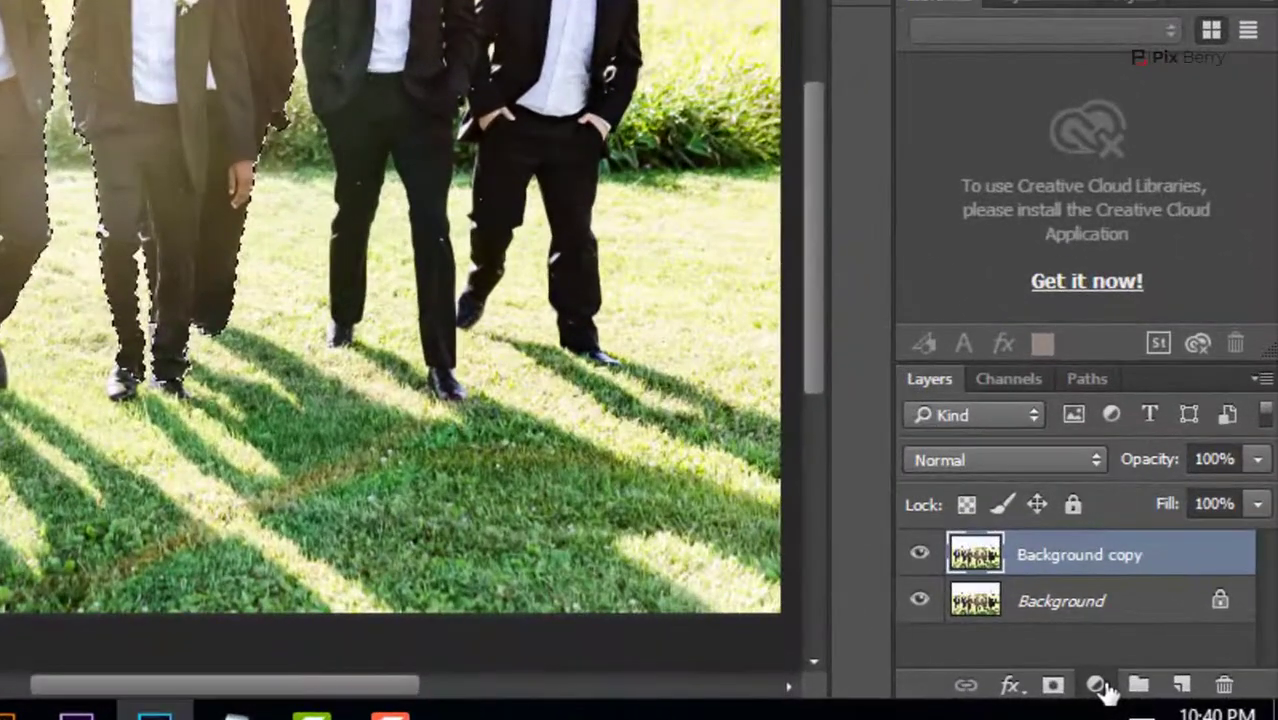
Add a Hue/Saturation adjustment to the selected suits and set the Reds to Lightness -98 and Saturation -73
click(1173, 675)
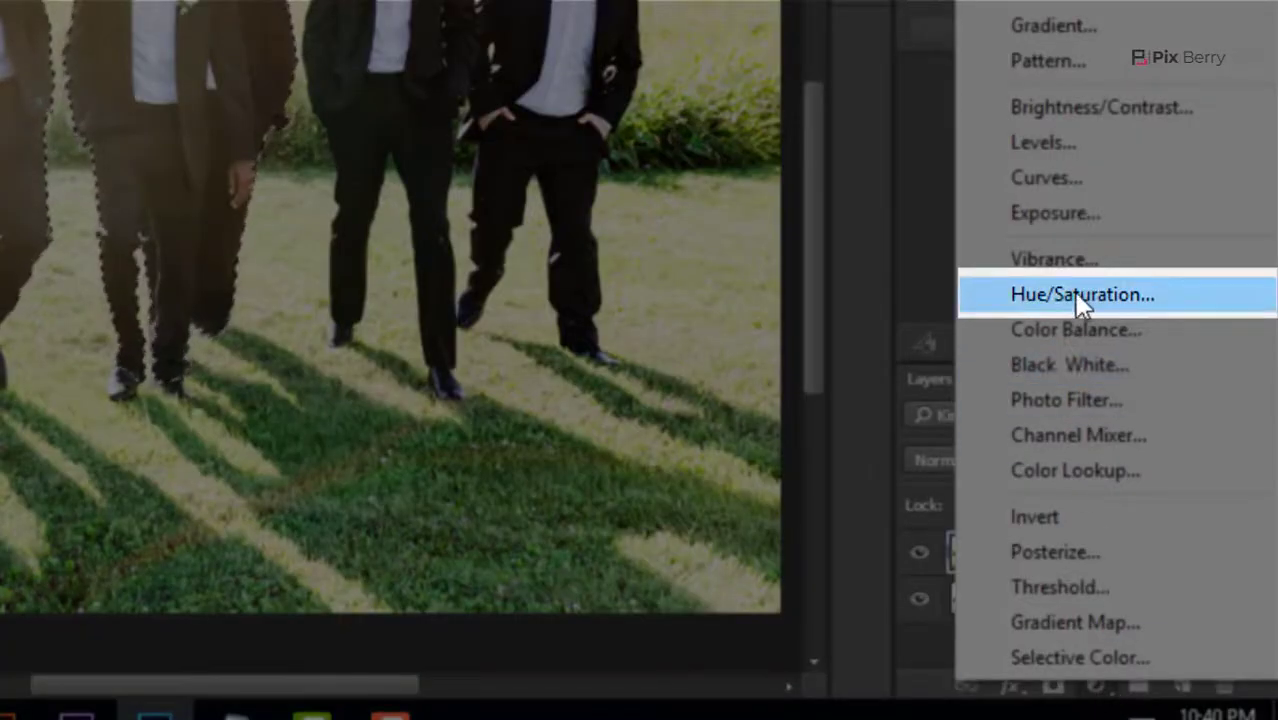
click(1077, 293)
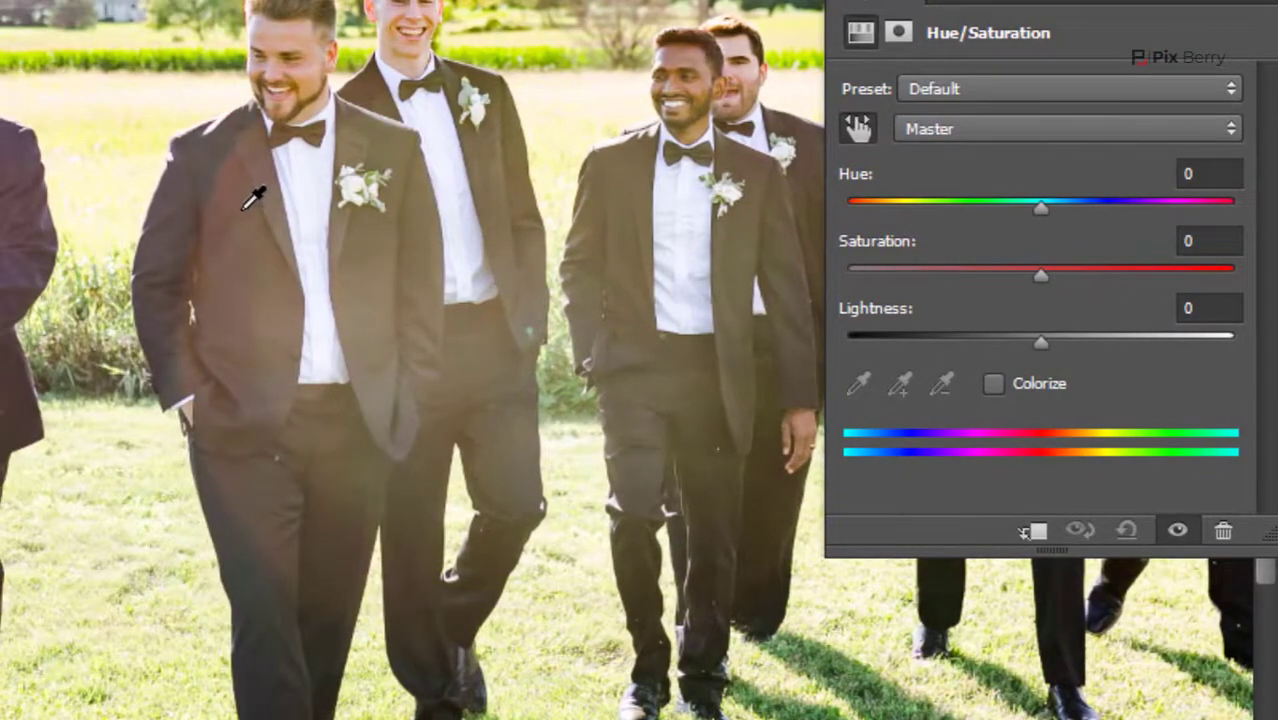
click(244, 208)
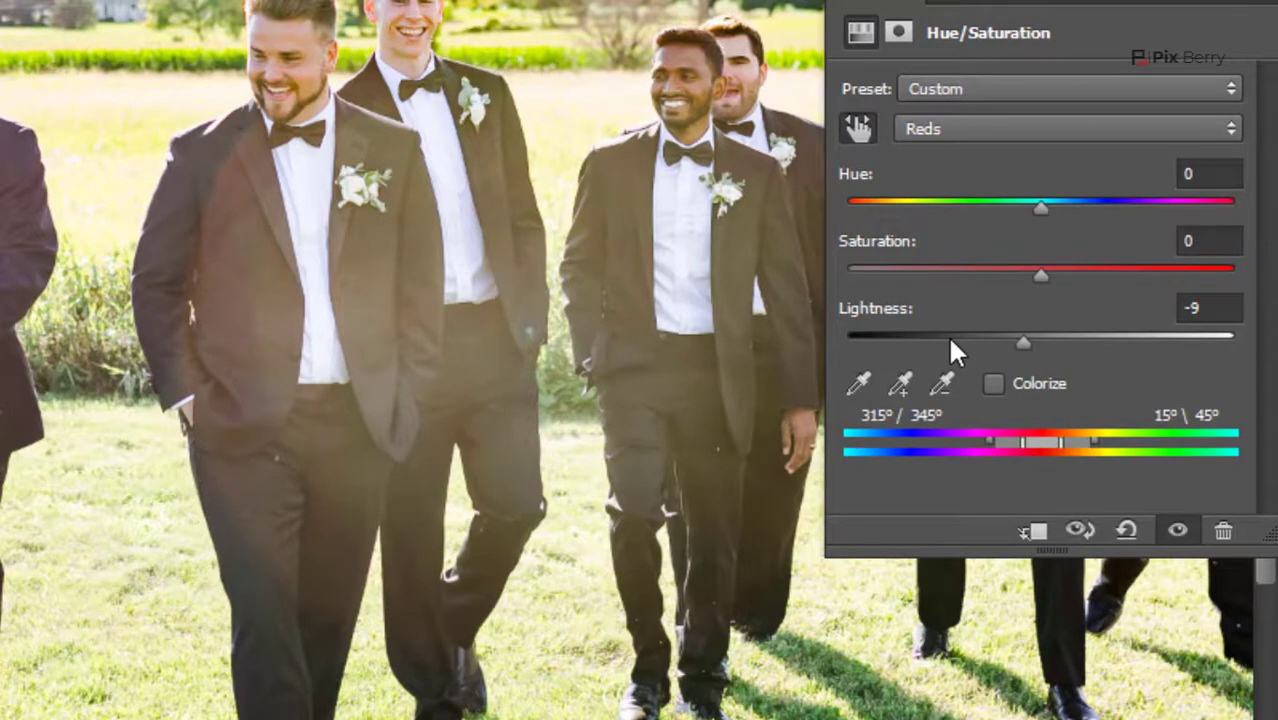
drag(948, 334, 850, 338)
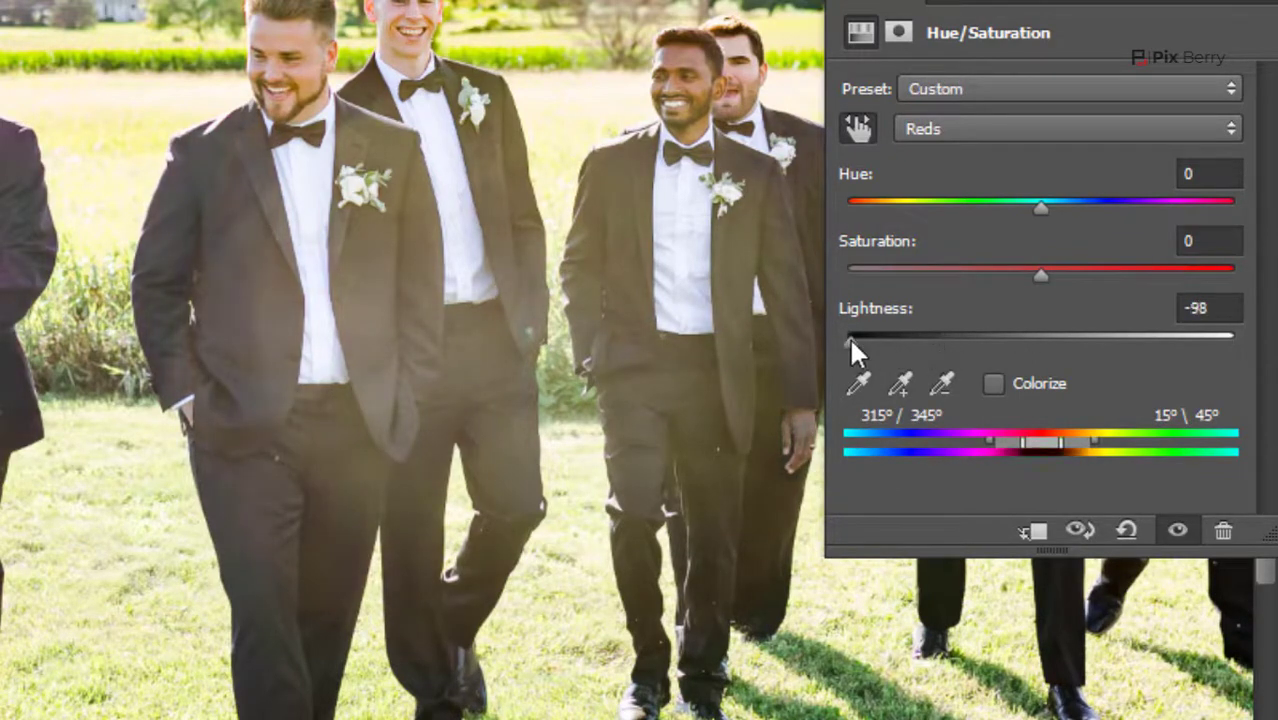
click(1035, 272)
drag(993, 277, 937, 277)
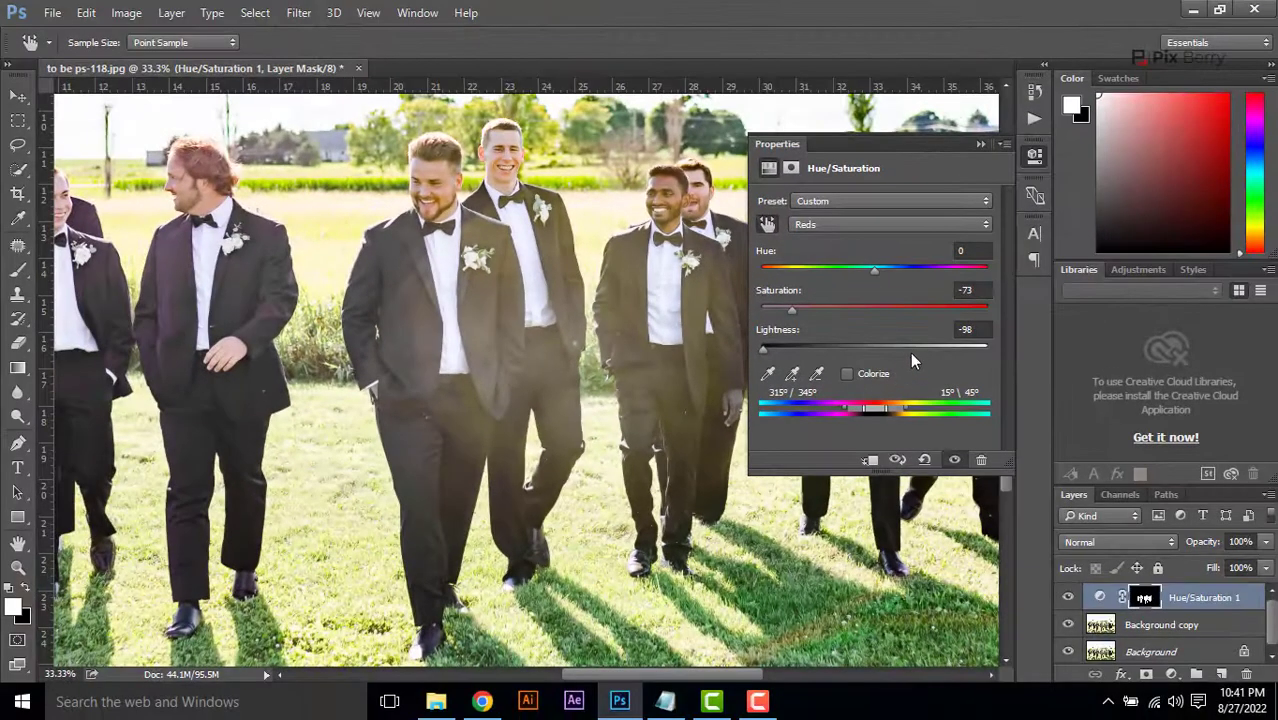
click(1012, 419)
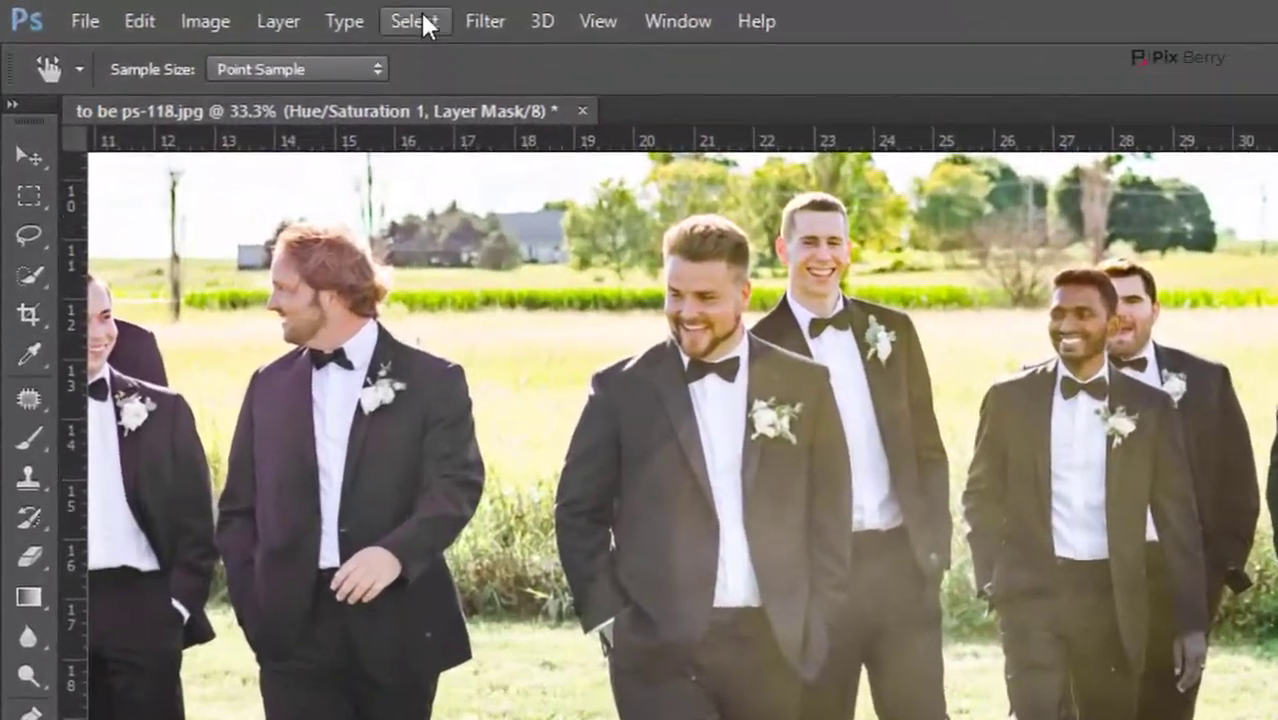
Load the saved channel 1 as a new selection
click(256, 13)
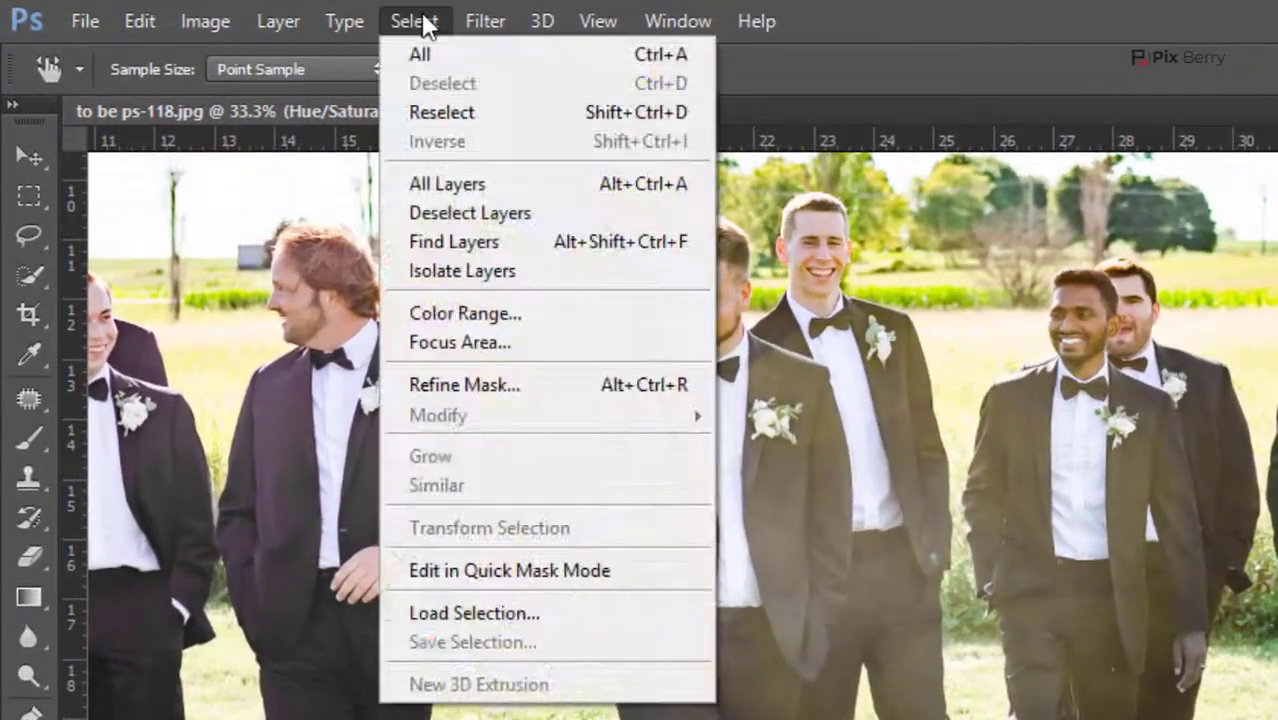
click(547, 612)
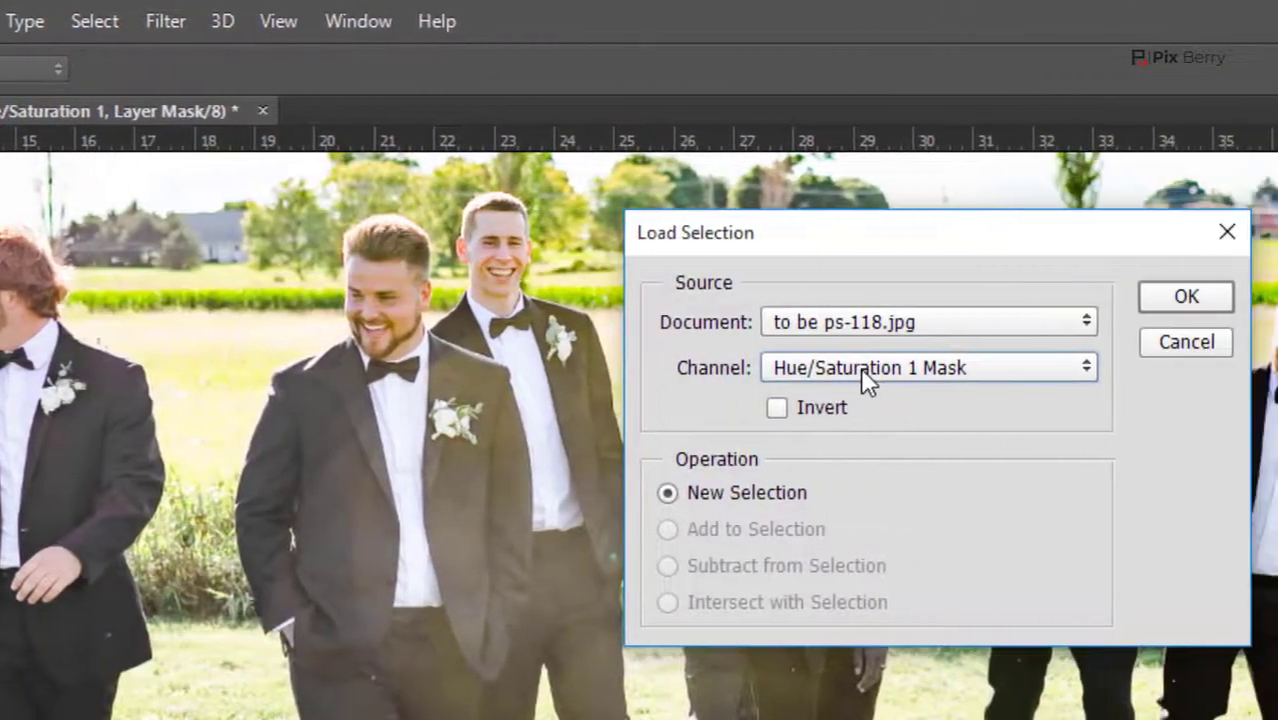
click(1180, 367)
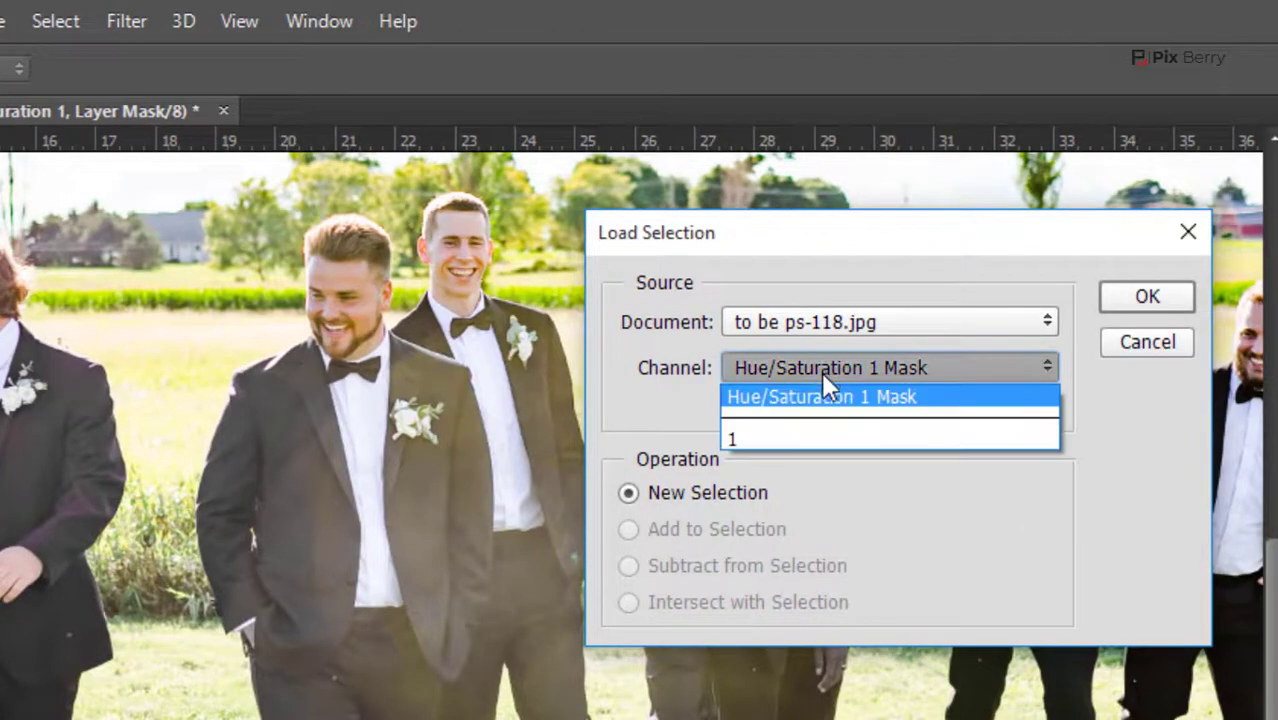
click(779, 434)
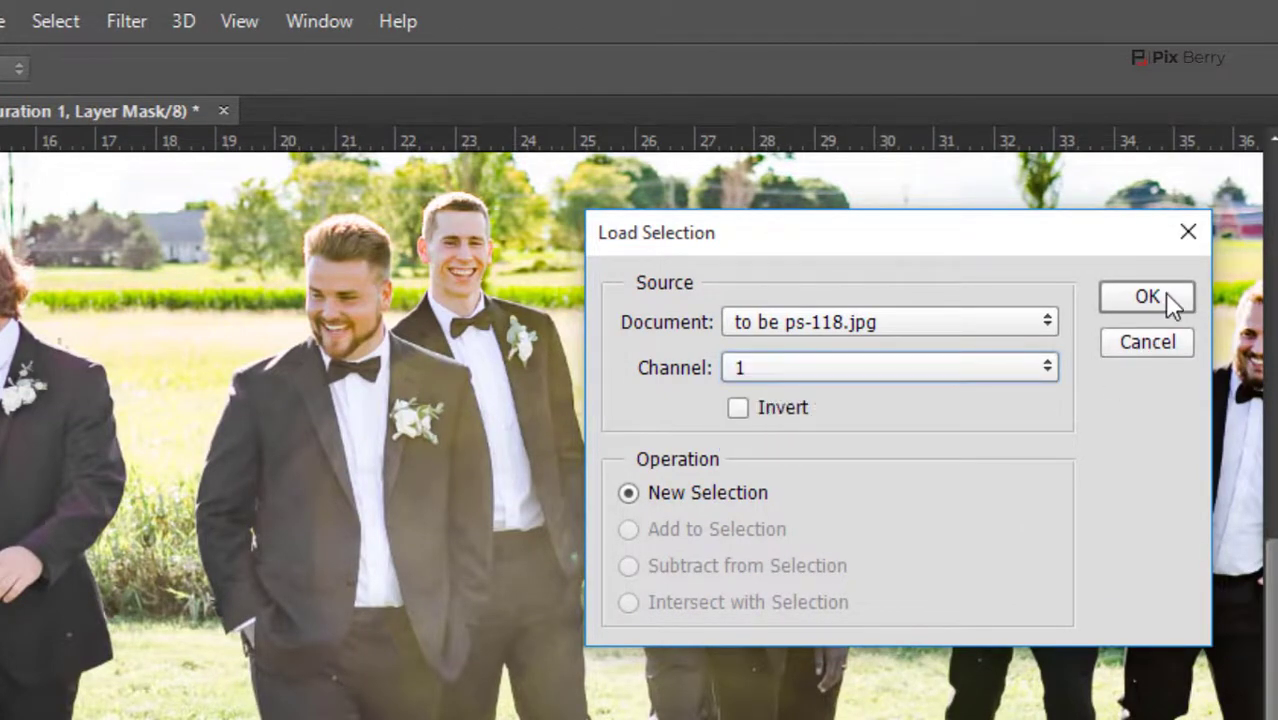
click(1164, 292)
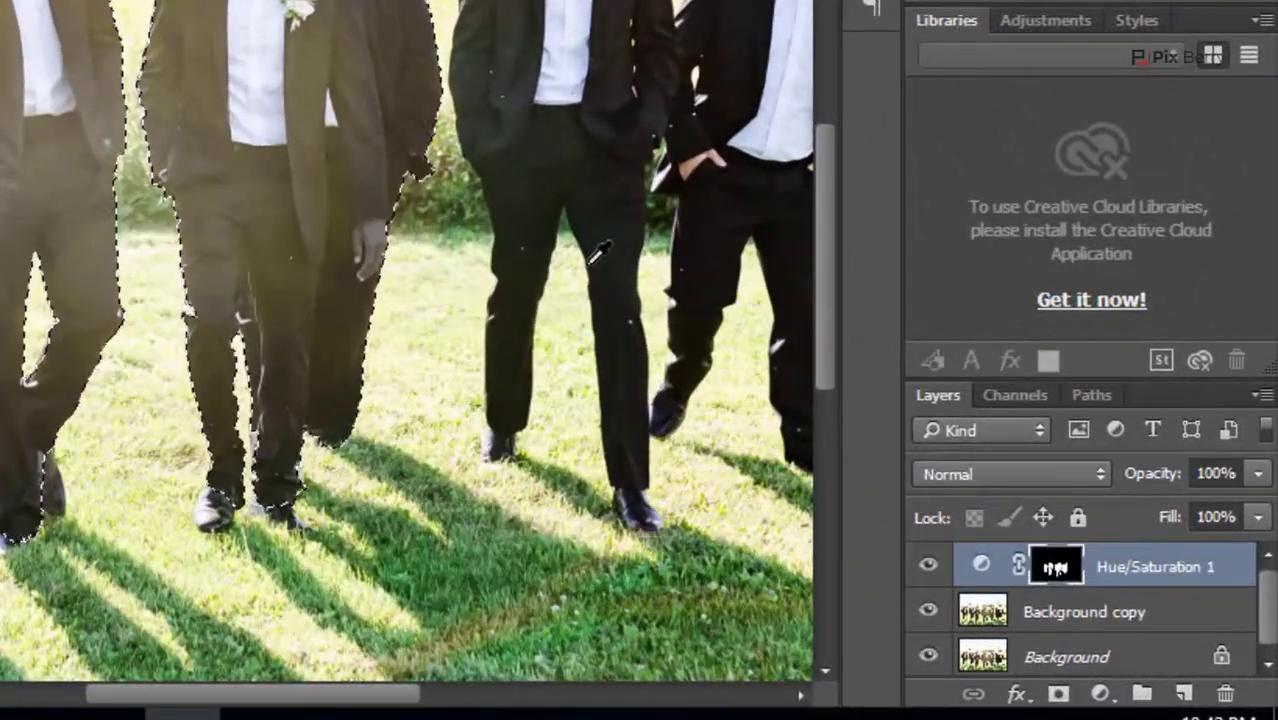
Add a Hue/Saturation adjustment to the selected suits with Master Lightness -31 and Reds Lightness -98
click(1099, 693)
click(1117, 318)
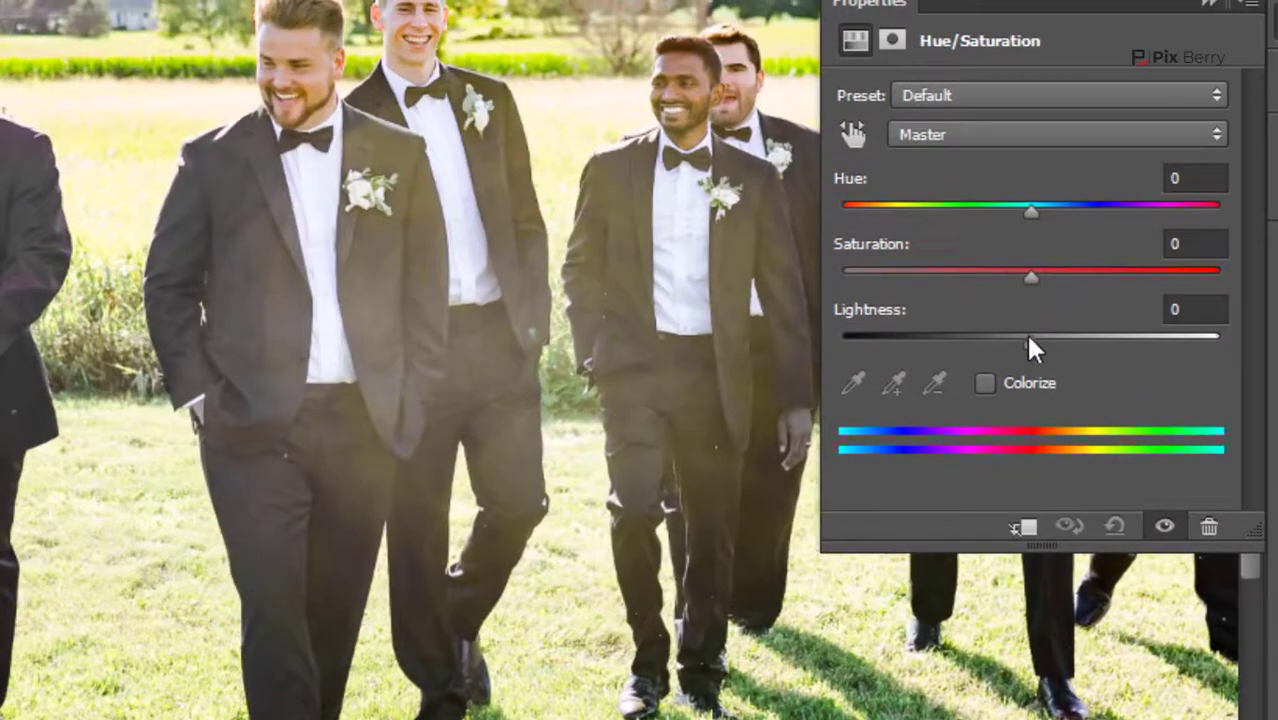
drag(1027, 340, 971, 342)
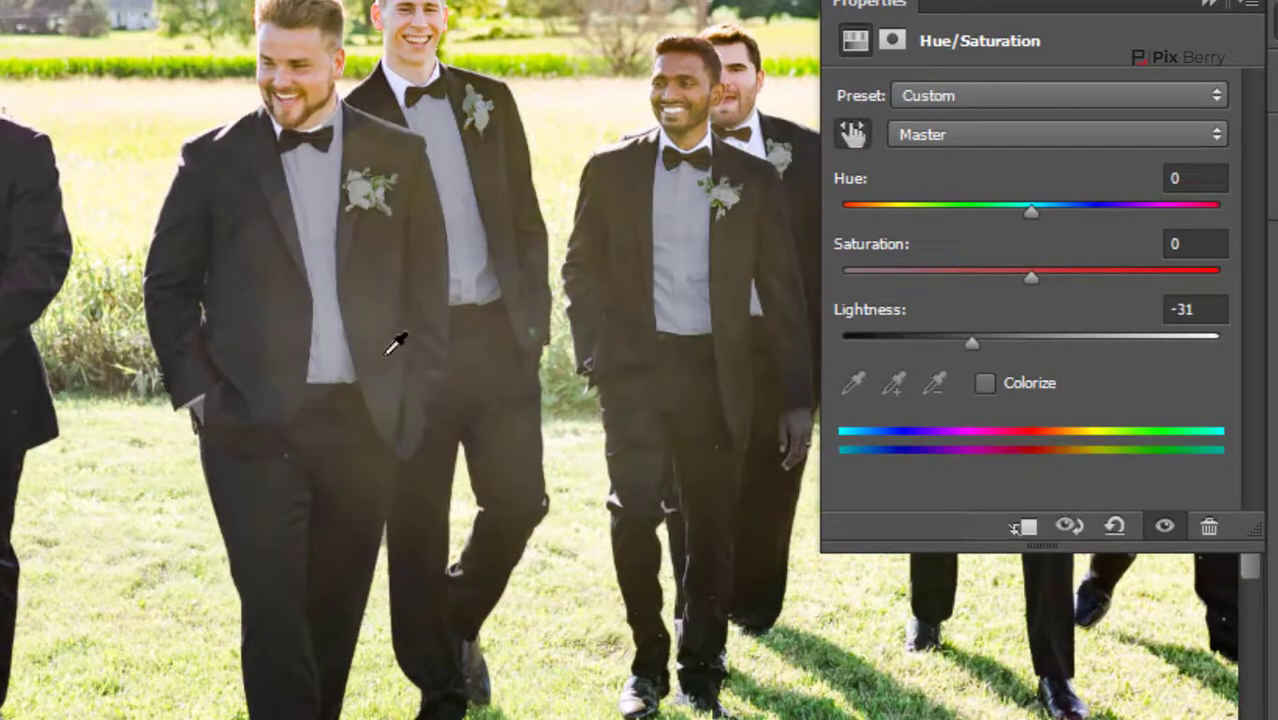
click(295, 320)
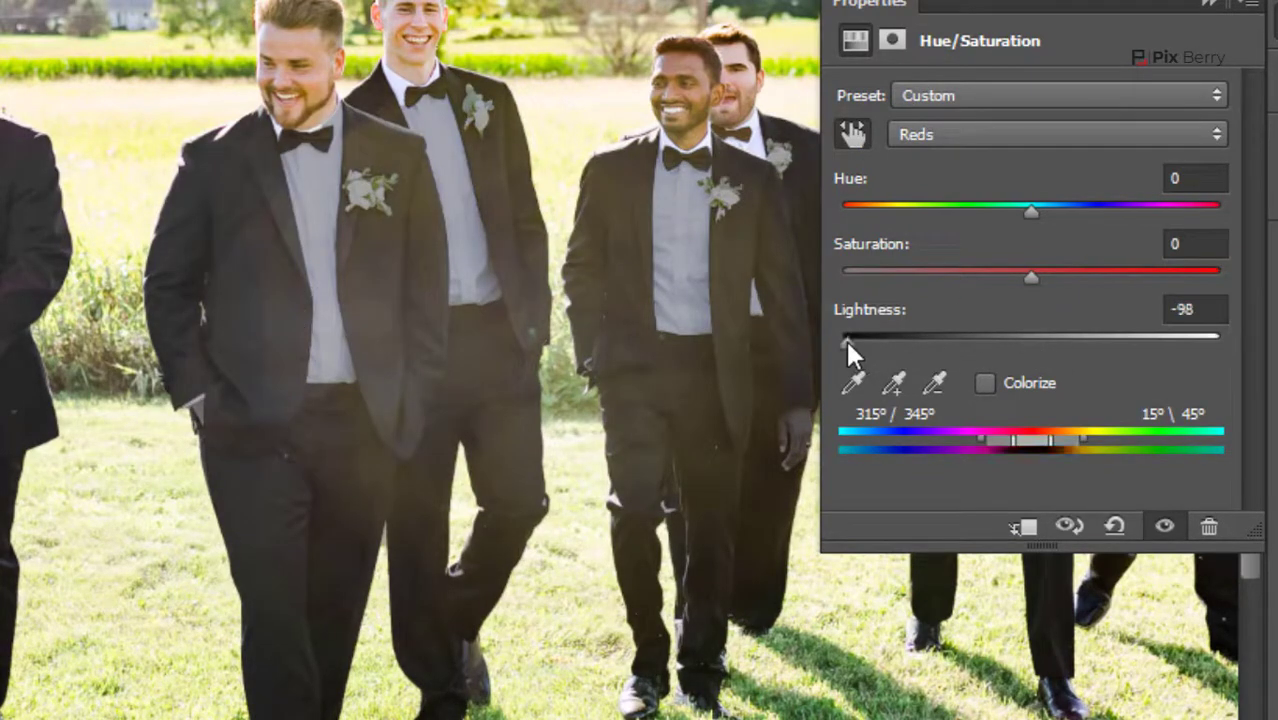
Sample the haze on the suits and set the Yellows to Lightness -100 and Saturation -64
click(647, 383)
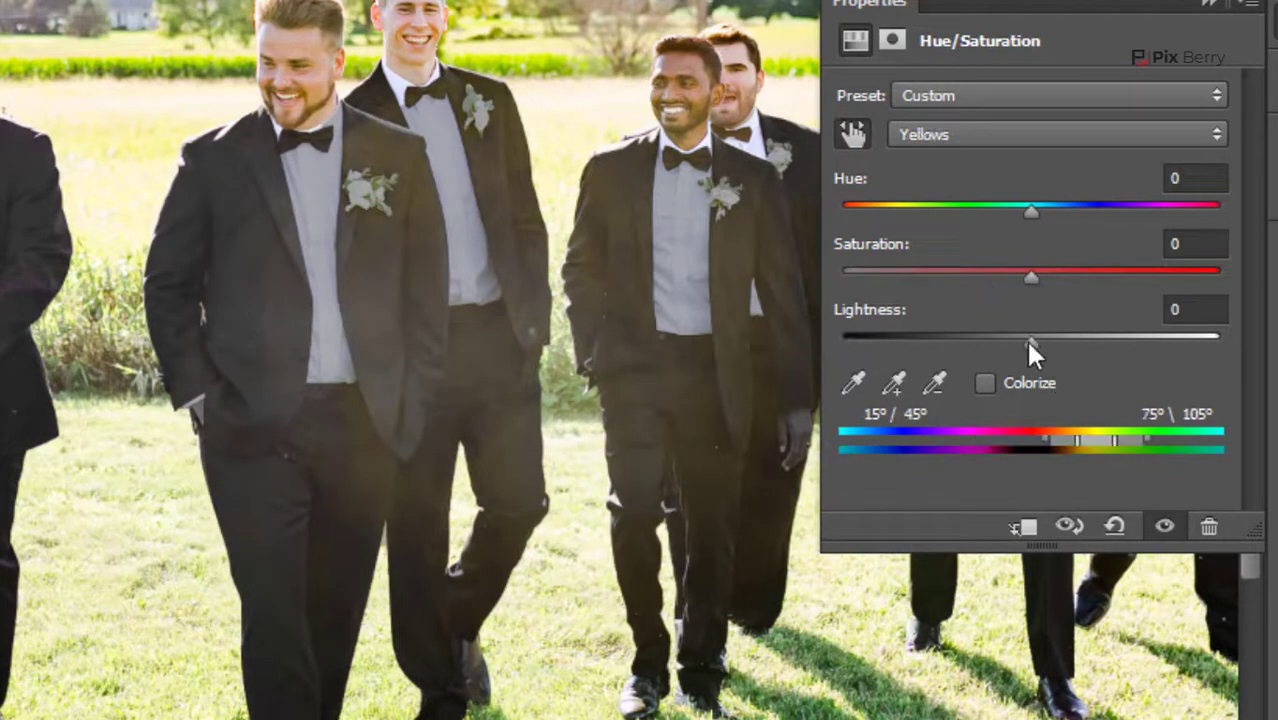
drag(1029, 340, 900, 342)
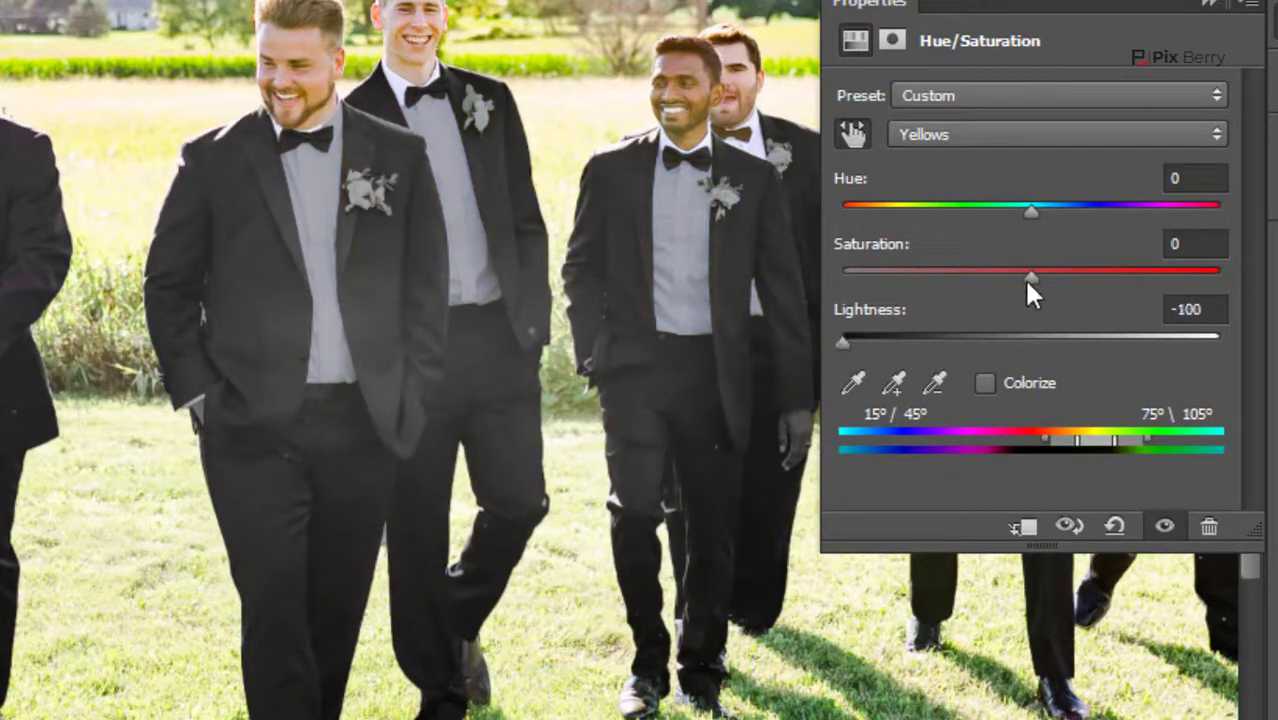
drag(1030, 278, 911, 278)
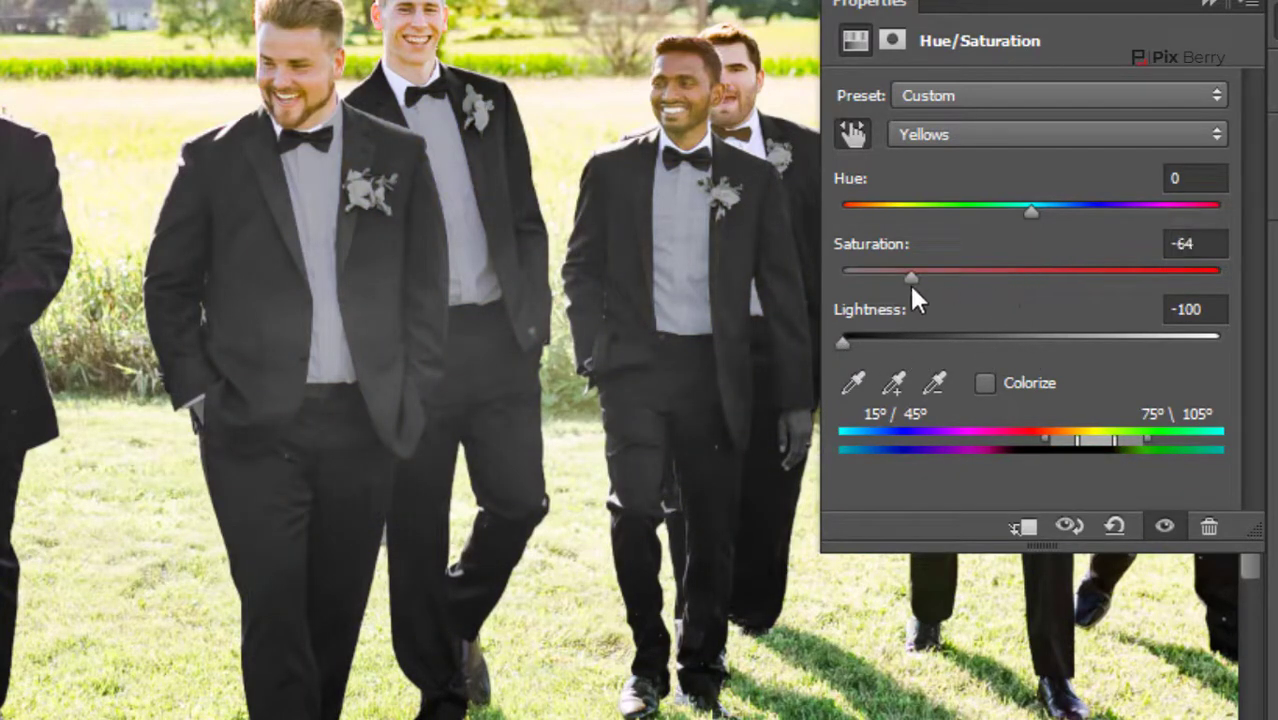
click(1206, 4)
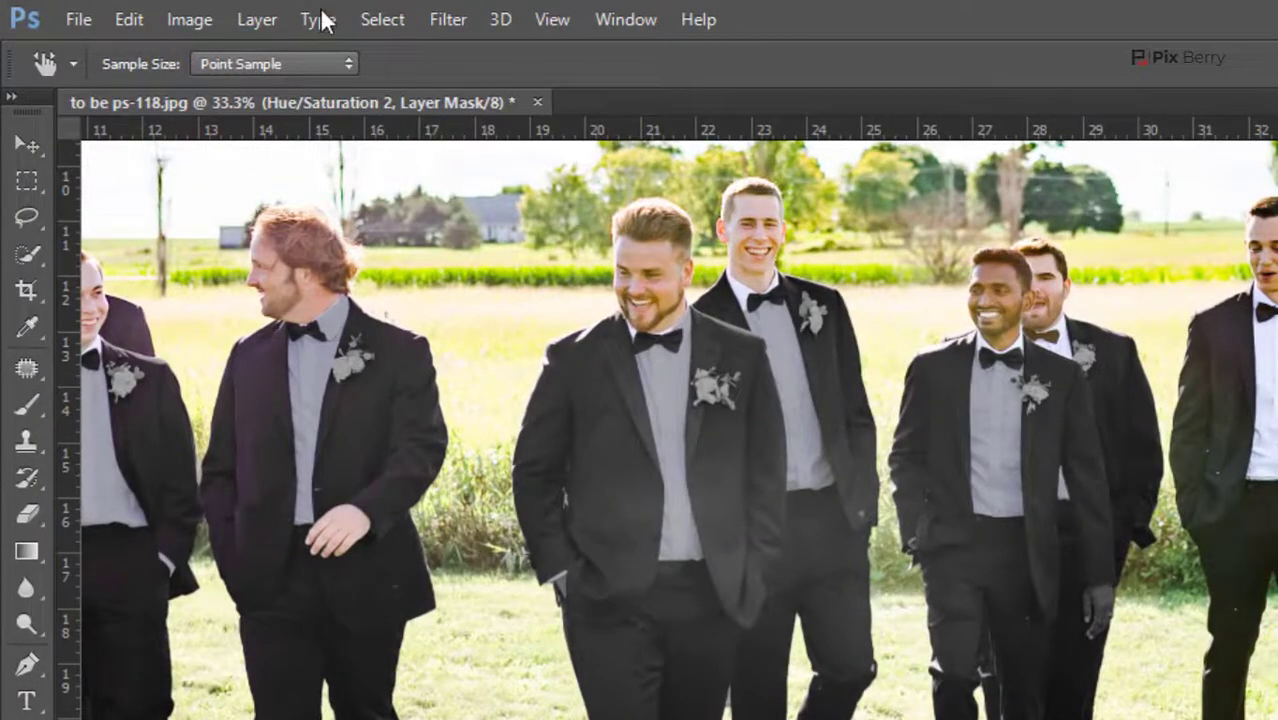
Load the saved channel 1 as a new selection of the suits
click(391, 20)
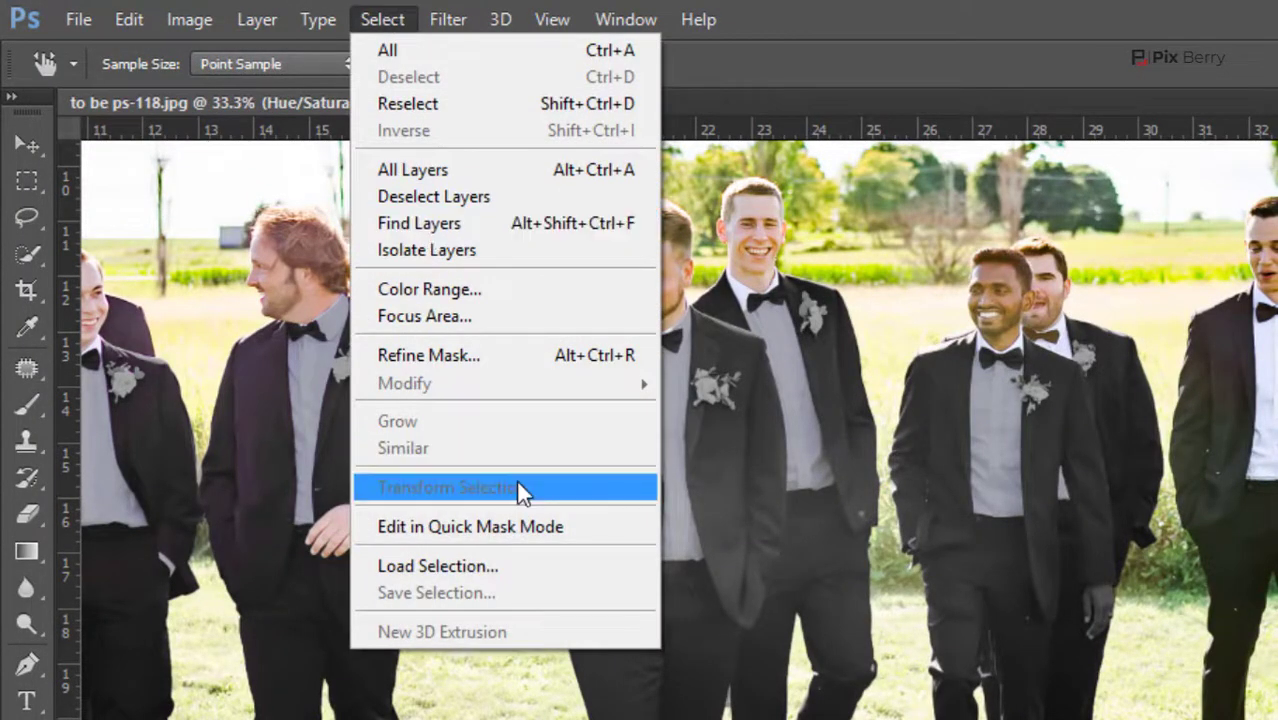
click(532, 566)
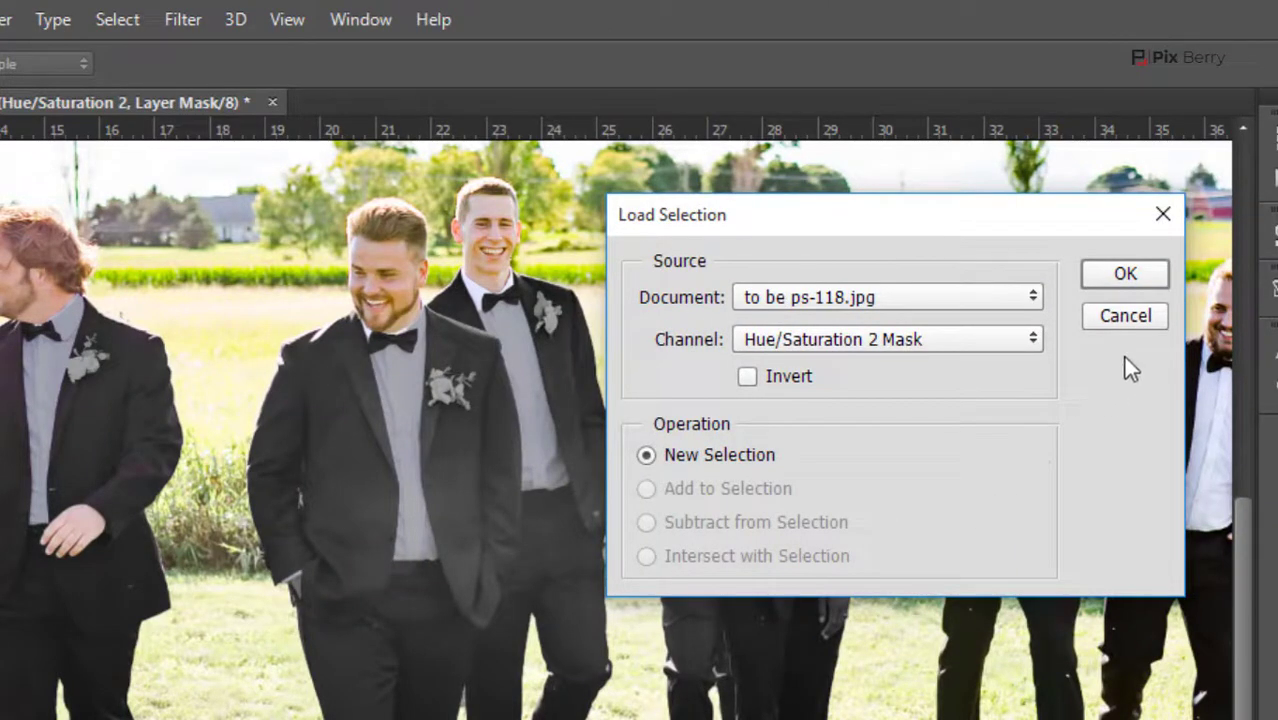
click(921, 345)
click(830, 400)
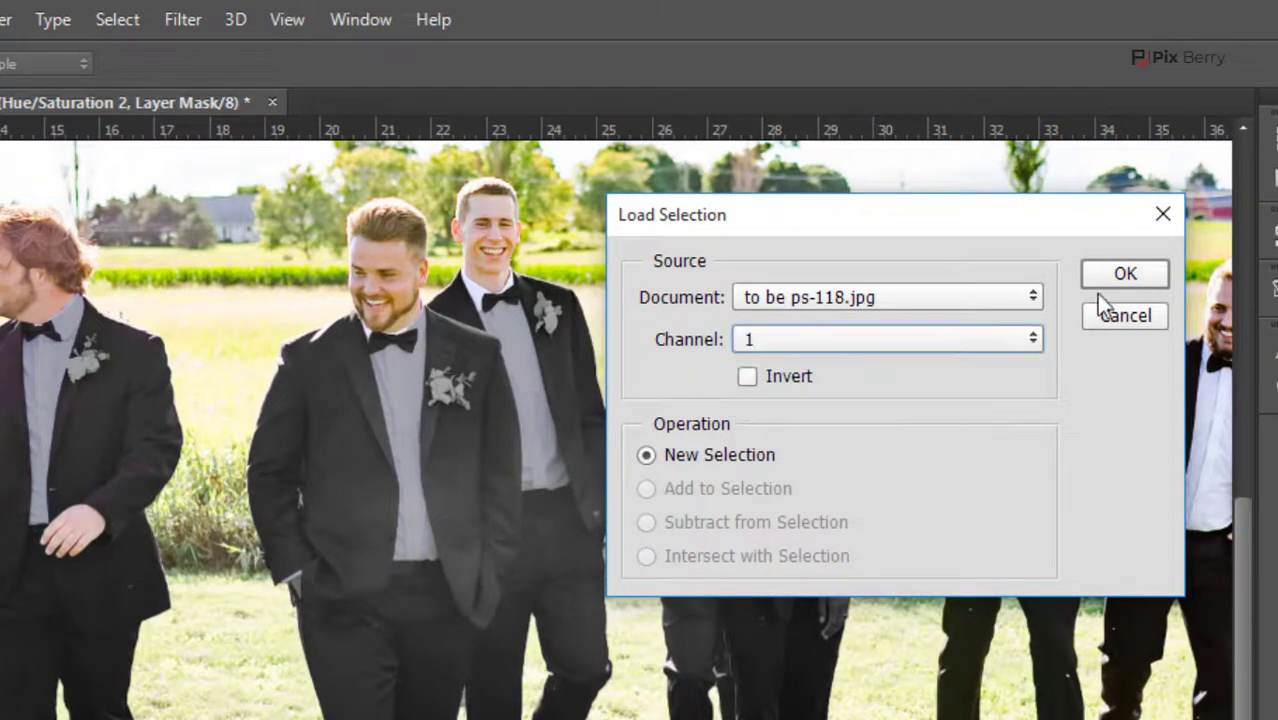
click(1126, 275)
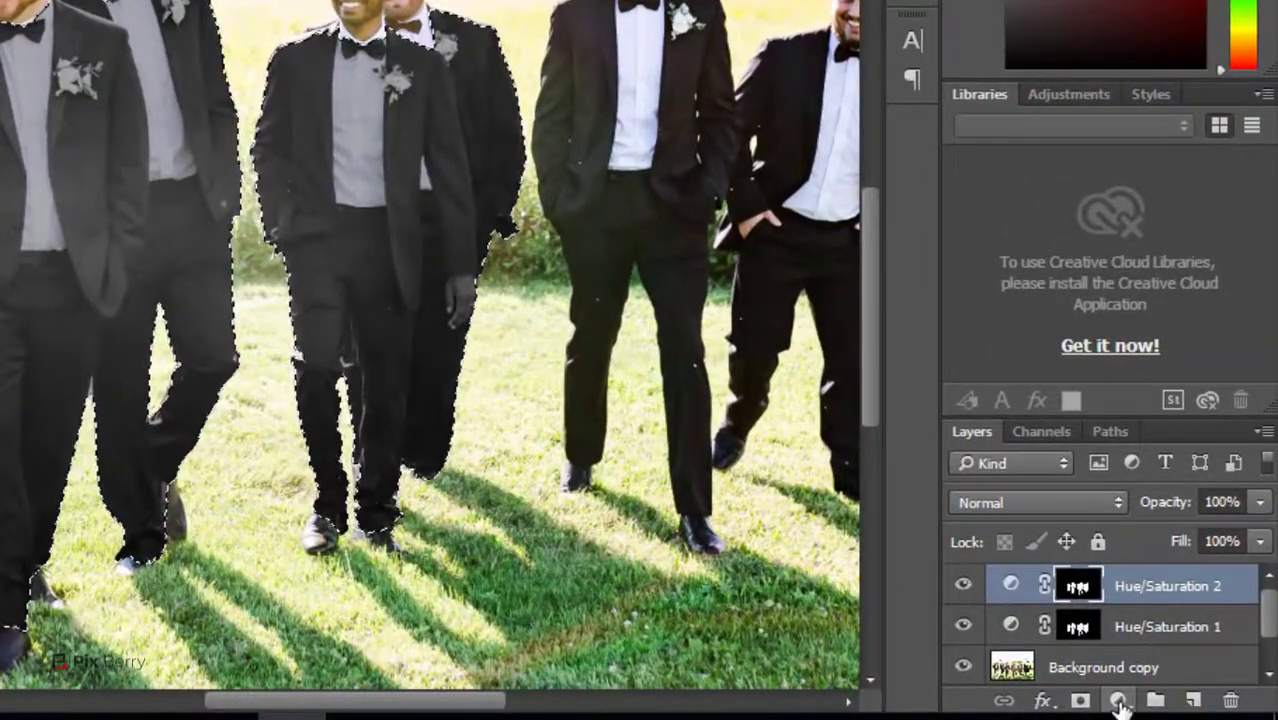
Add another Hue/Saturation adjustment to the suits and set the sampled Magentas to Lightness -100 and Saturation -21
click(1120, 703)
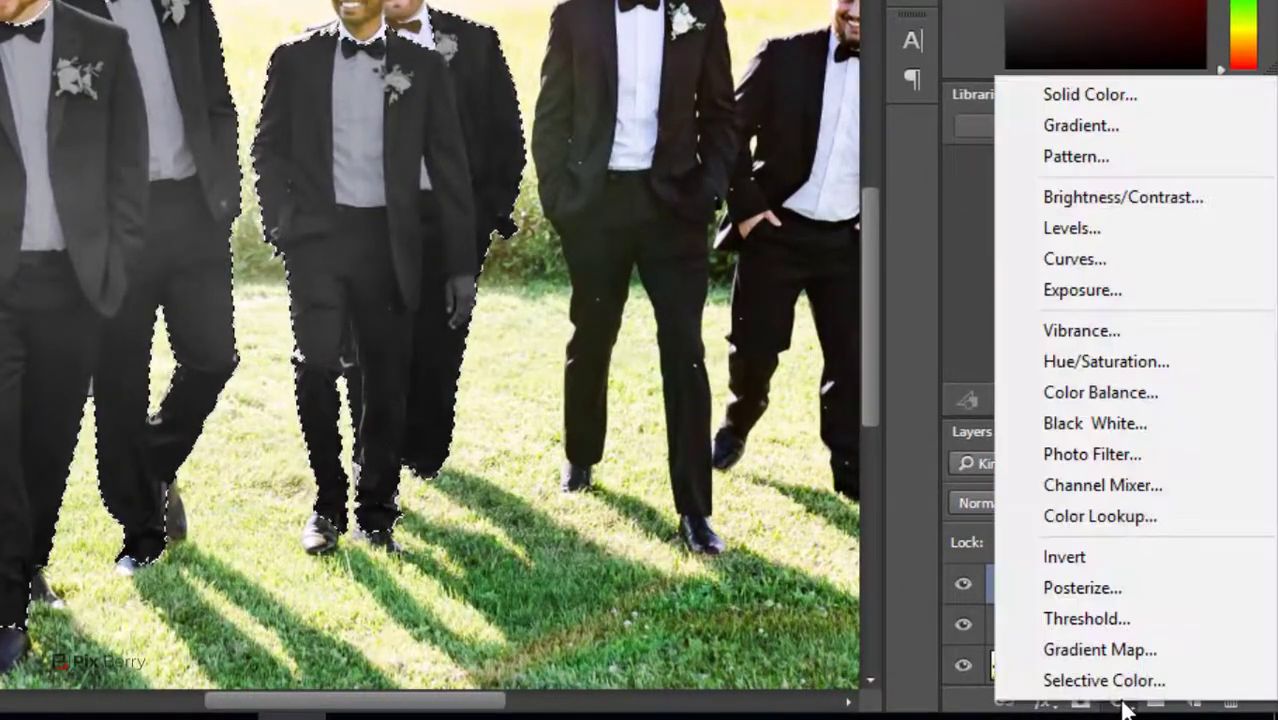
click(1103, 365)
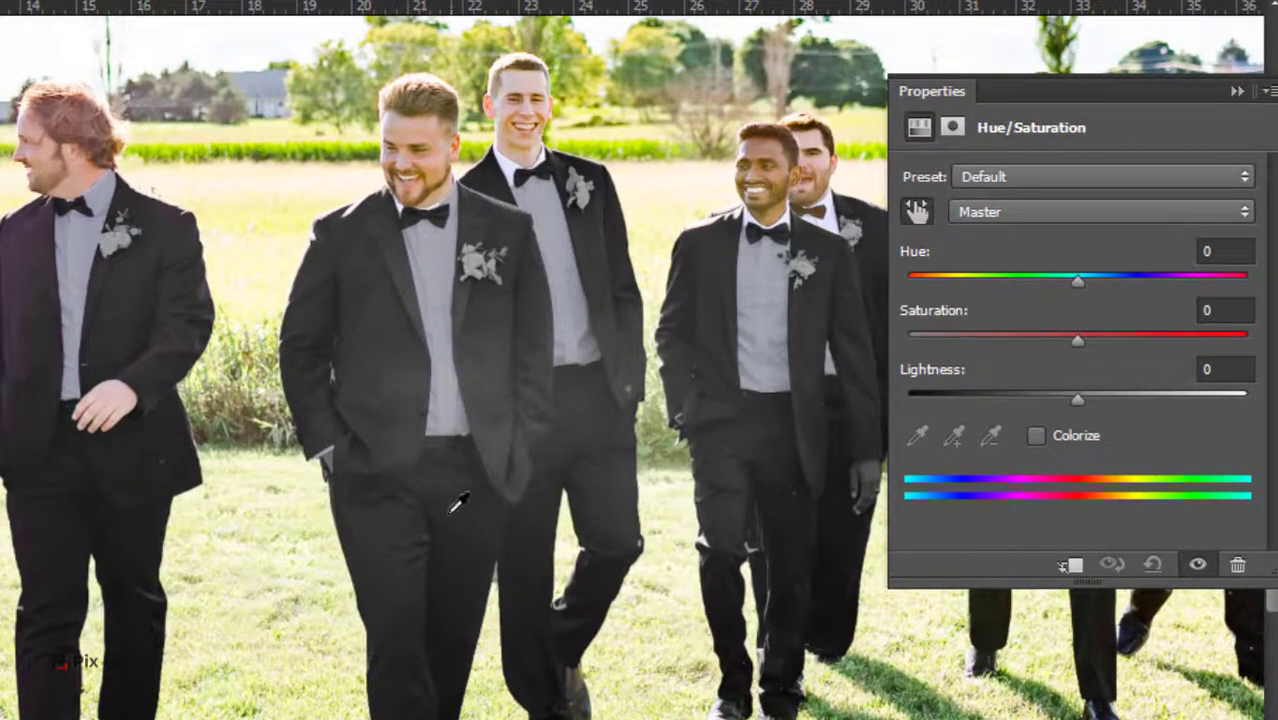
click(29, 266)
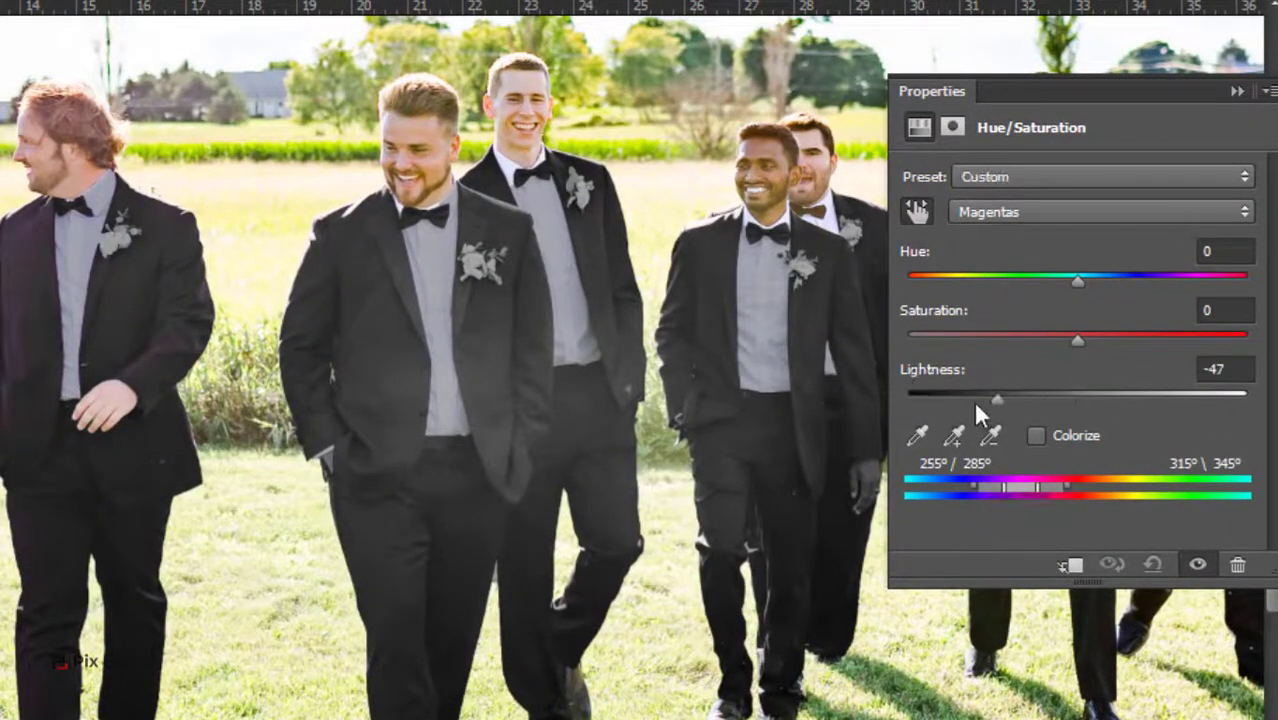
drag(931, 400, 905, 401)
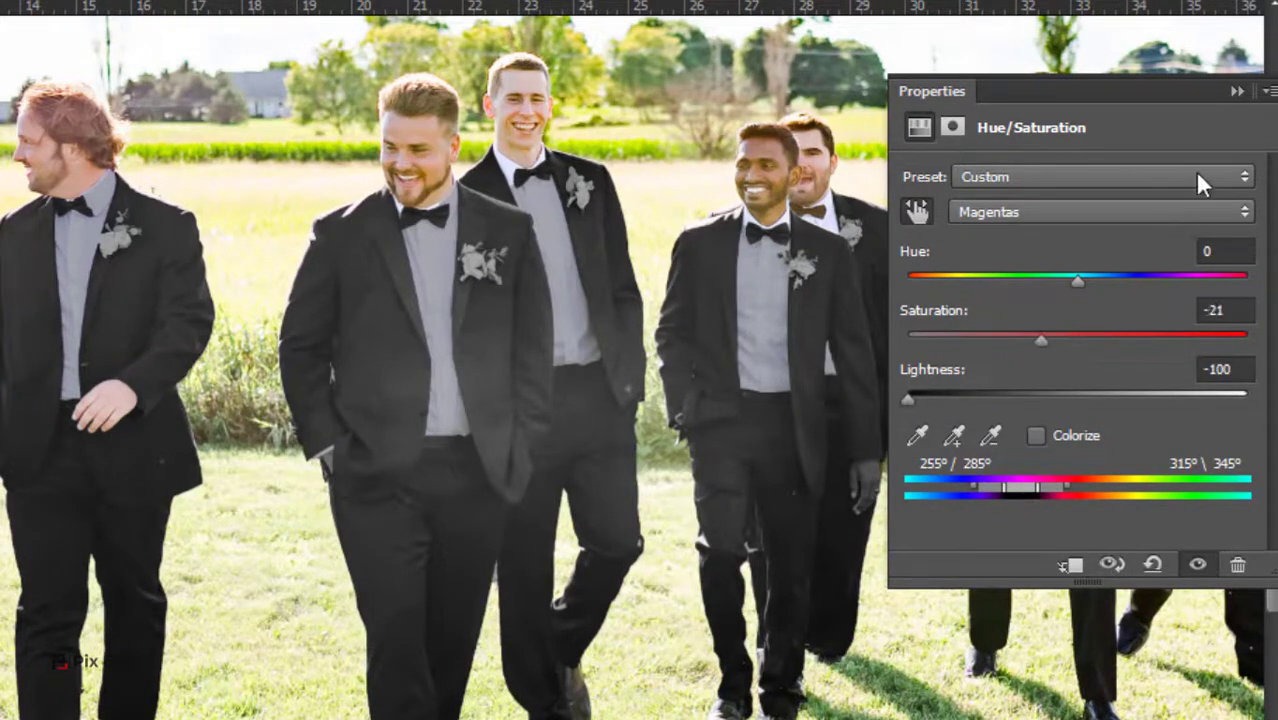
click(1237, 91)
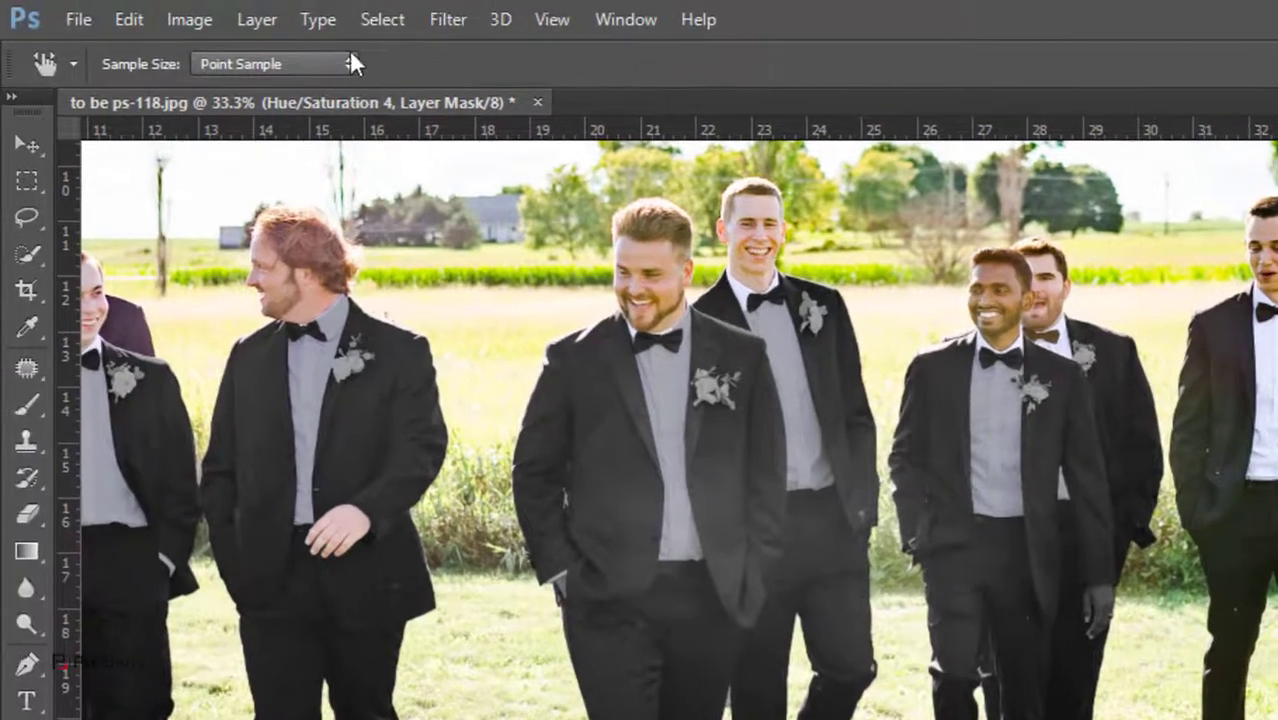
Reload the suit selection from channel 1 as a new selection
click(385, 20)
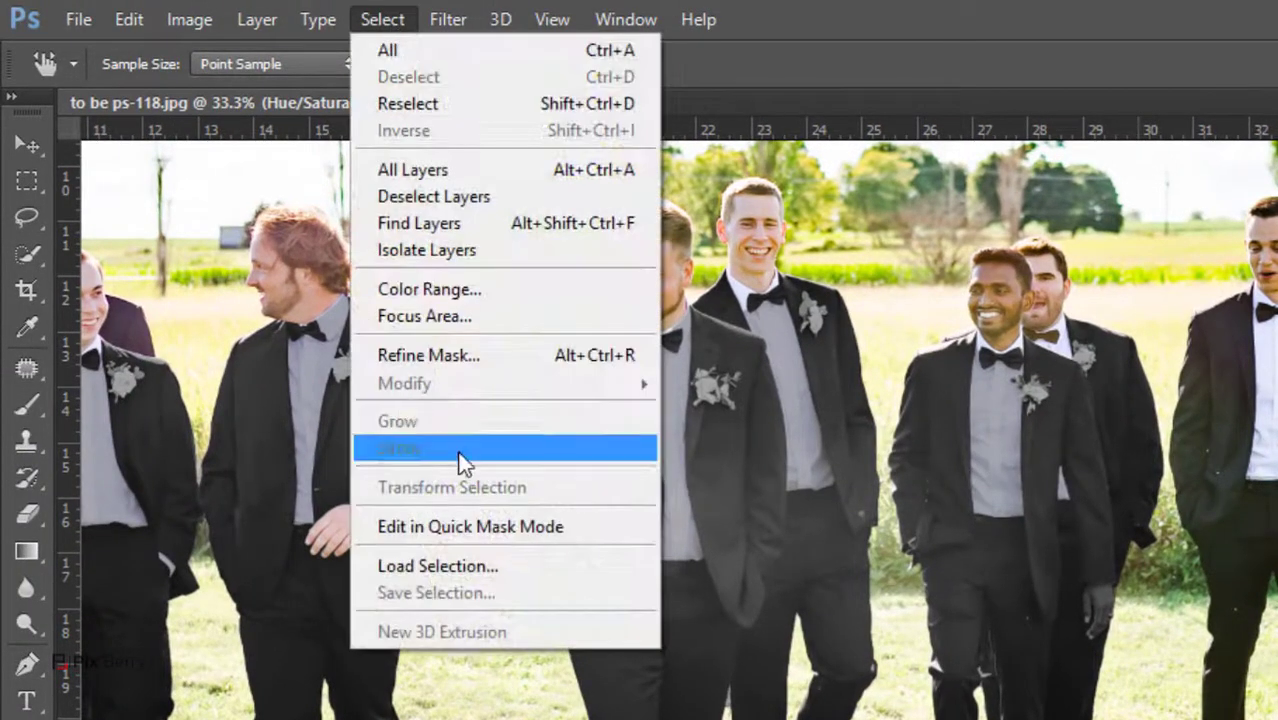
click(483, 568)
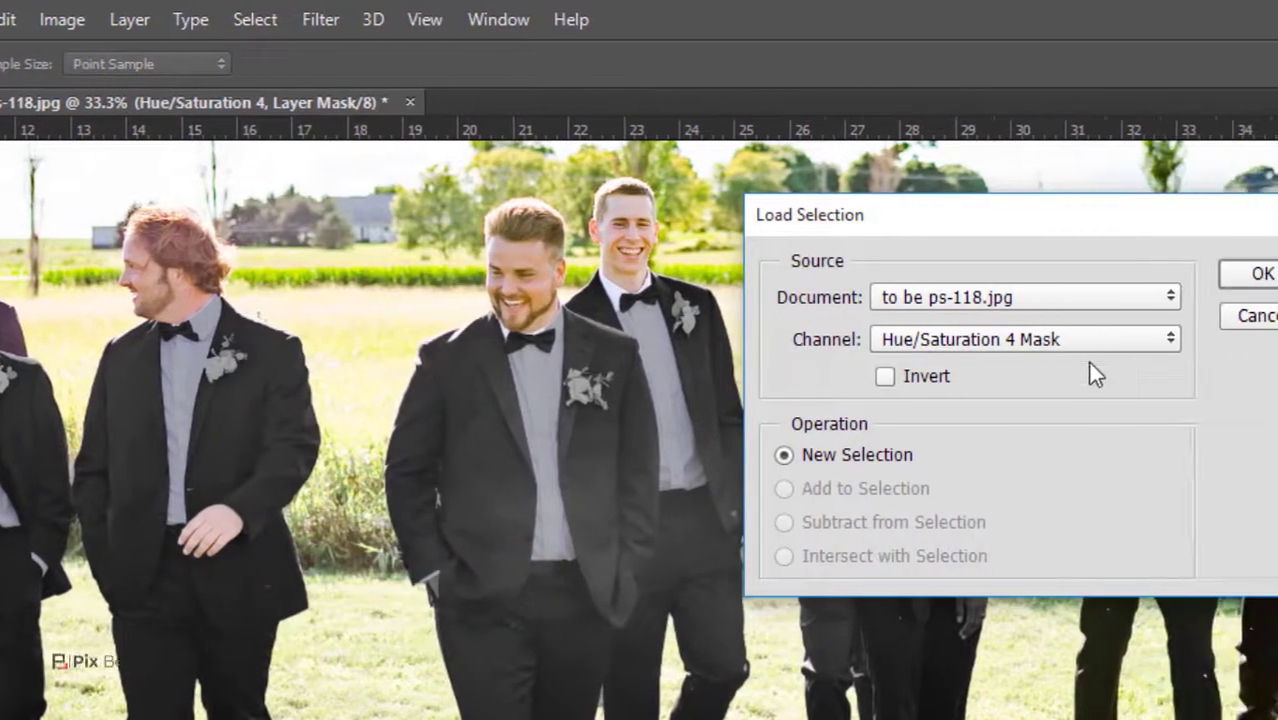
click(1214, 339)
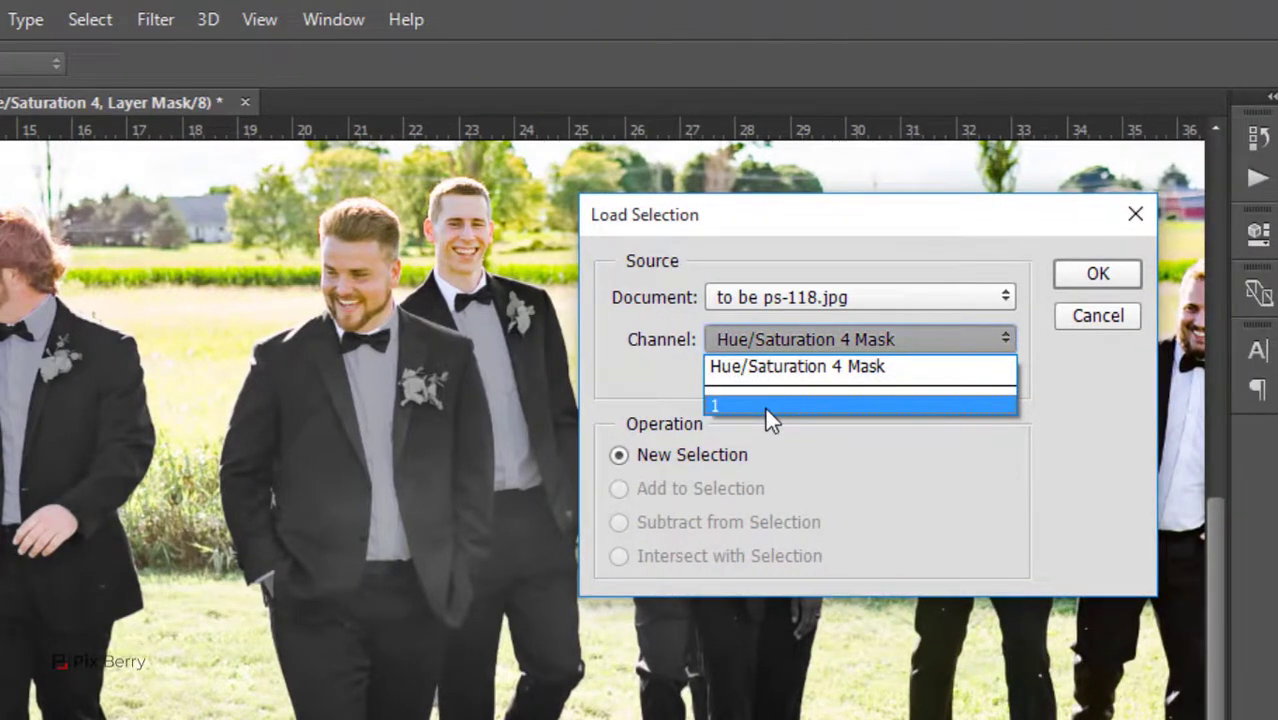
click(765, 408)
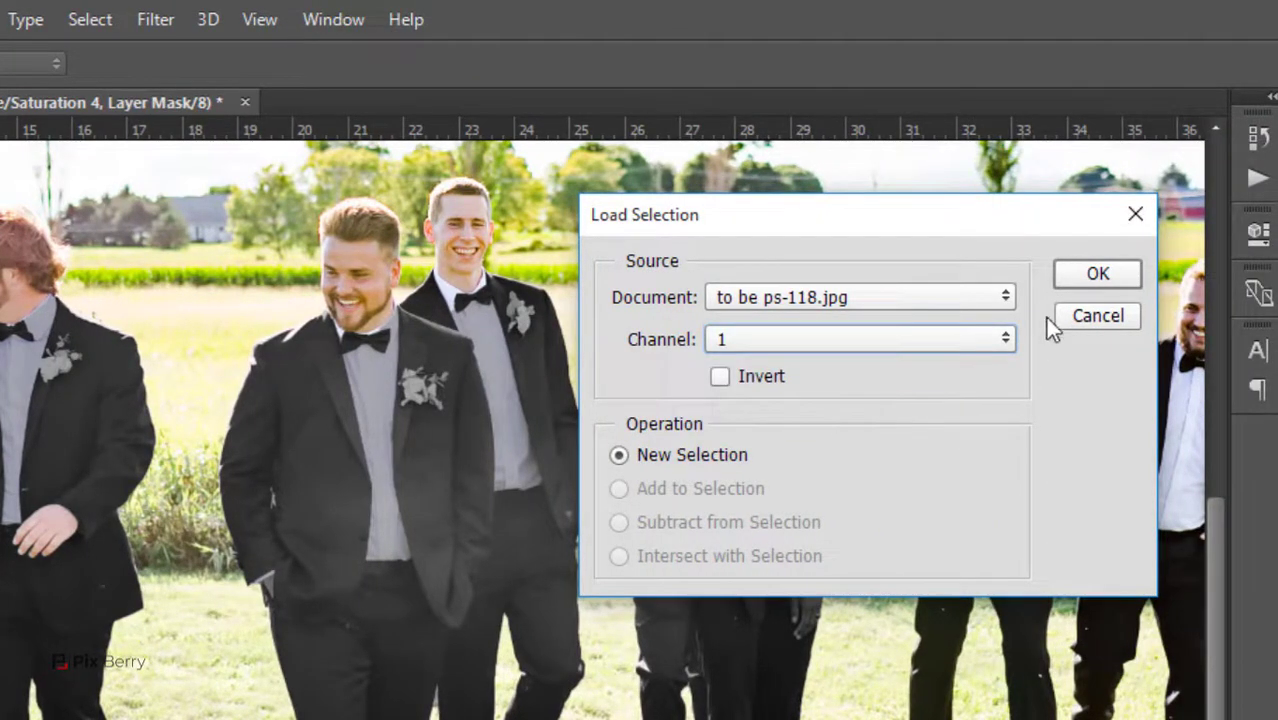
click(1126, 278)
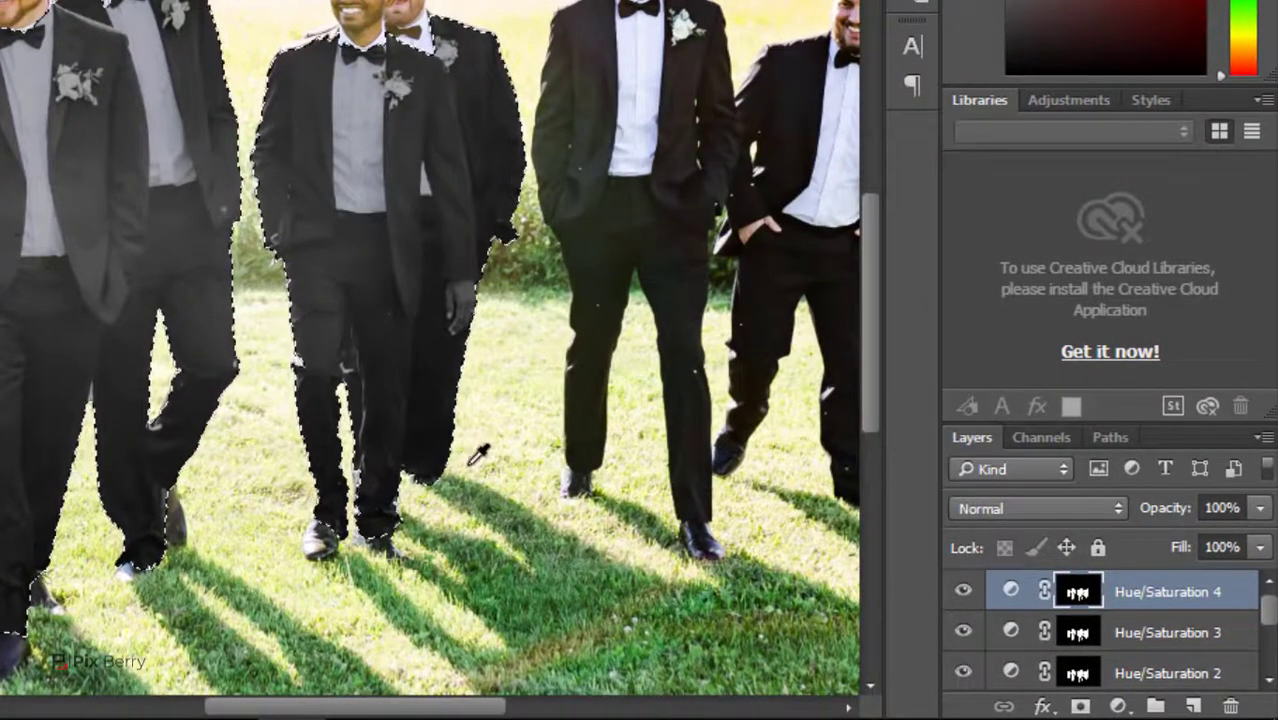
Add a Curves adjustment to the selected suits and bend the RGB curve downward to darken them
click(1118, 708)
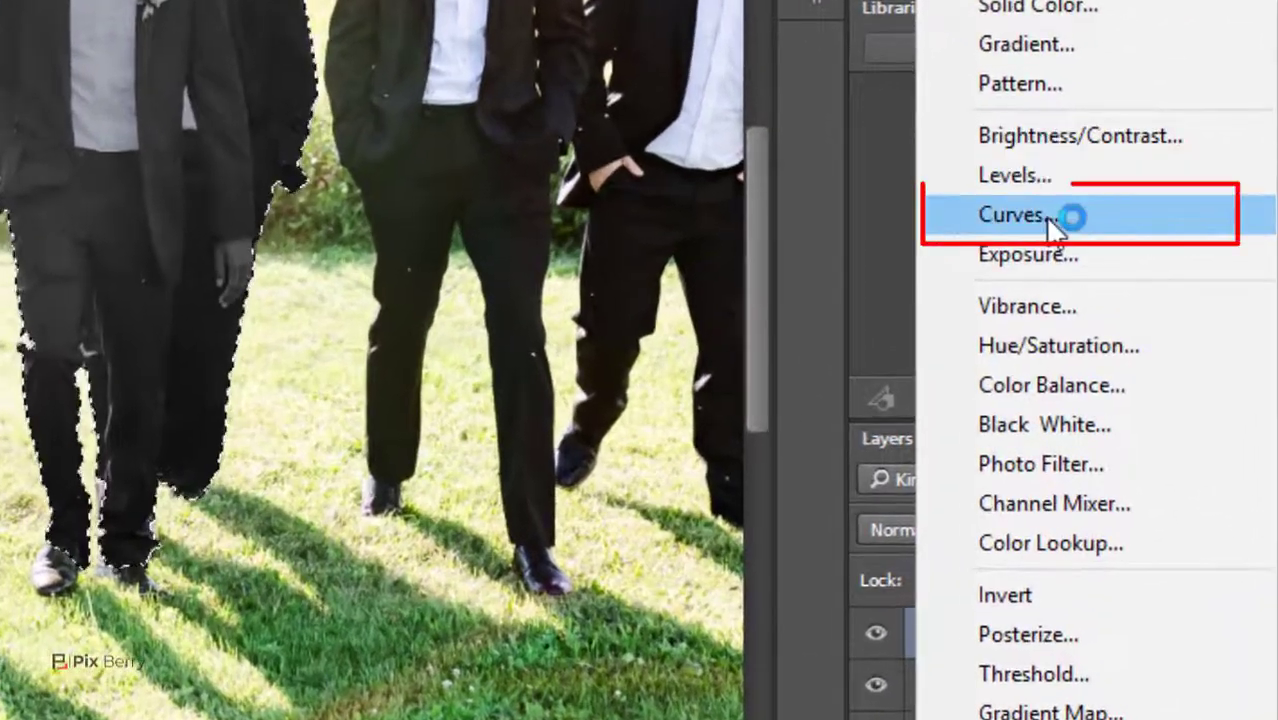
click(1058, 213)
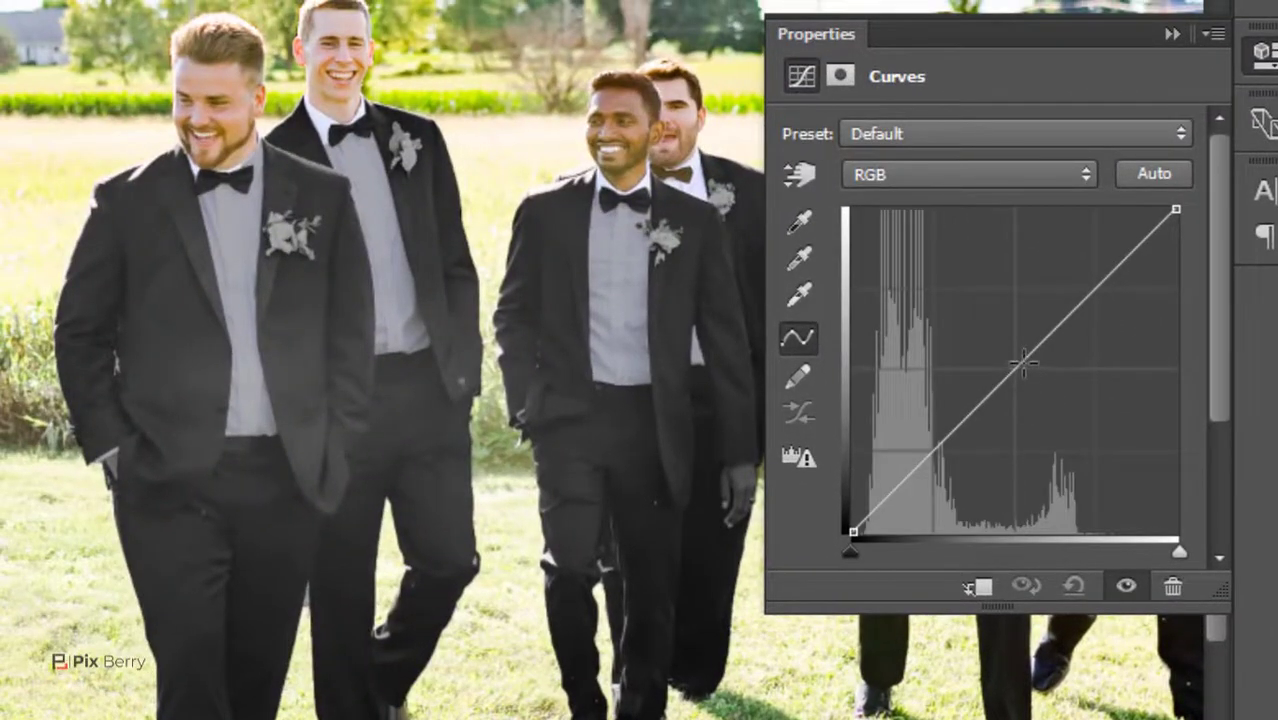
drag(1022, 364, 1058, 358)
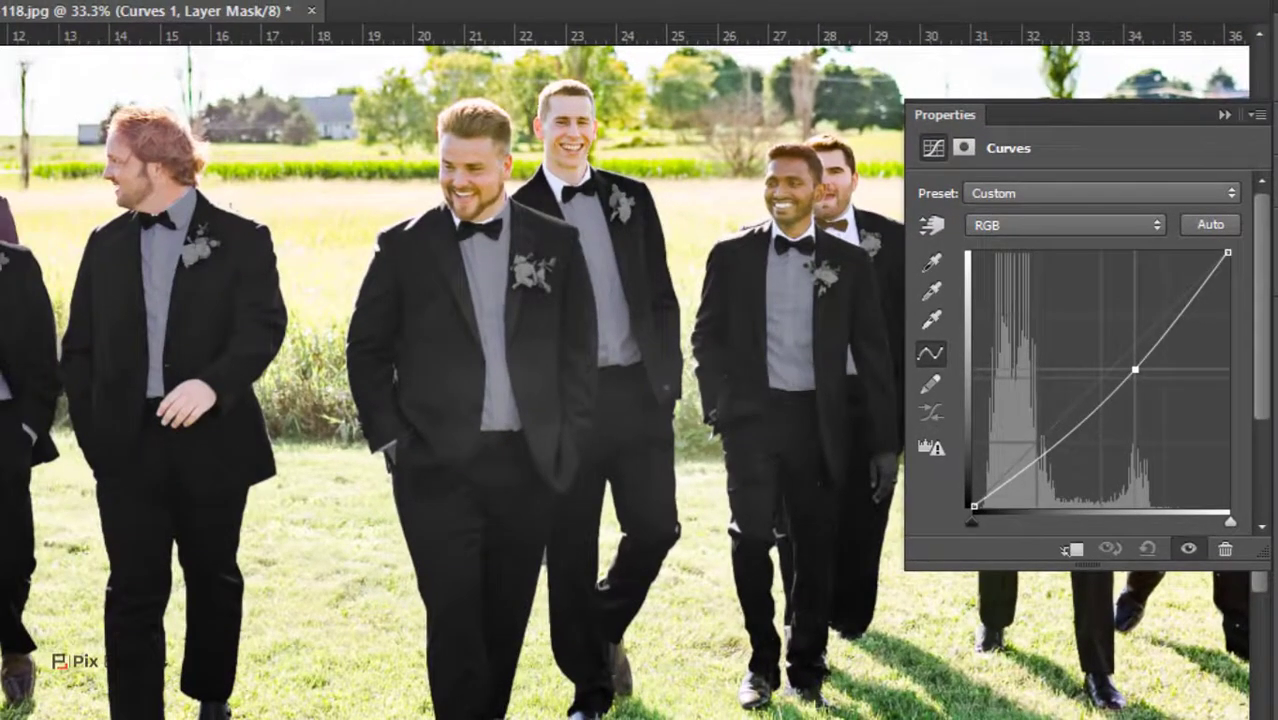
drag(1135, 370, 1171, 327)
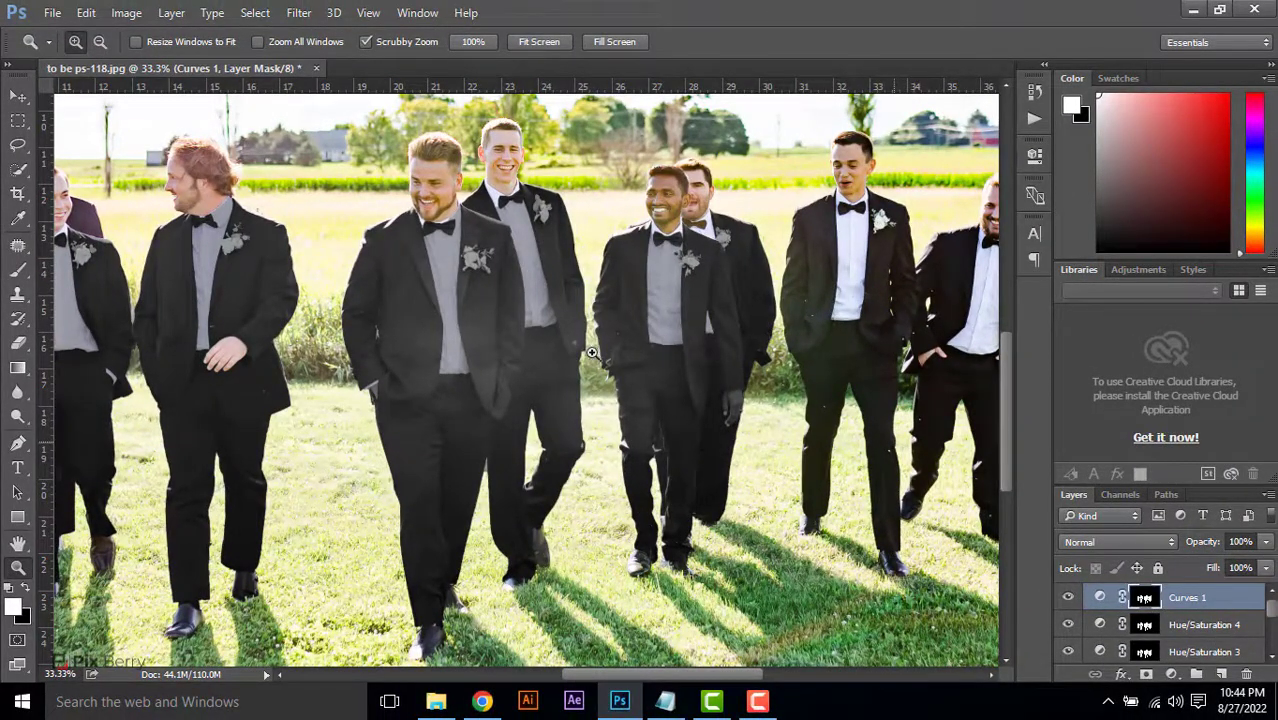
Merge all layers from Curves 1 down to Background copy into one layer above the Background
scroll(1170, 628, down, 3)
click(1170, 628)
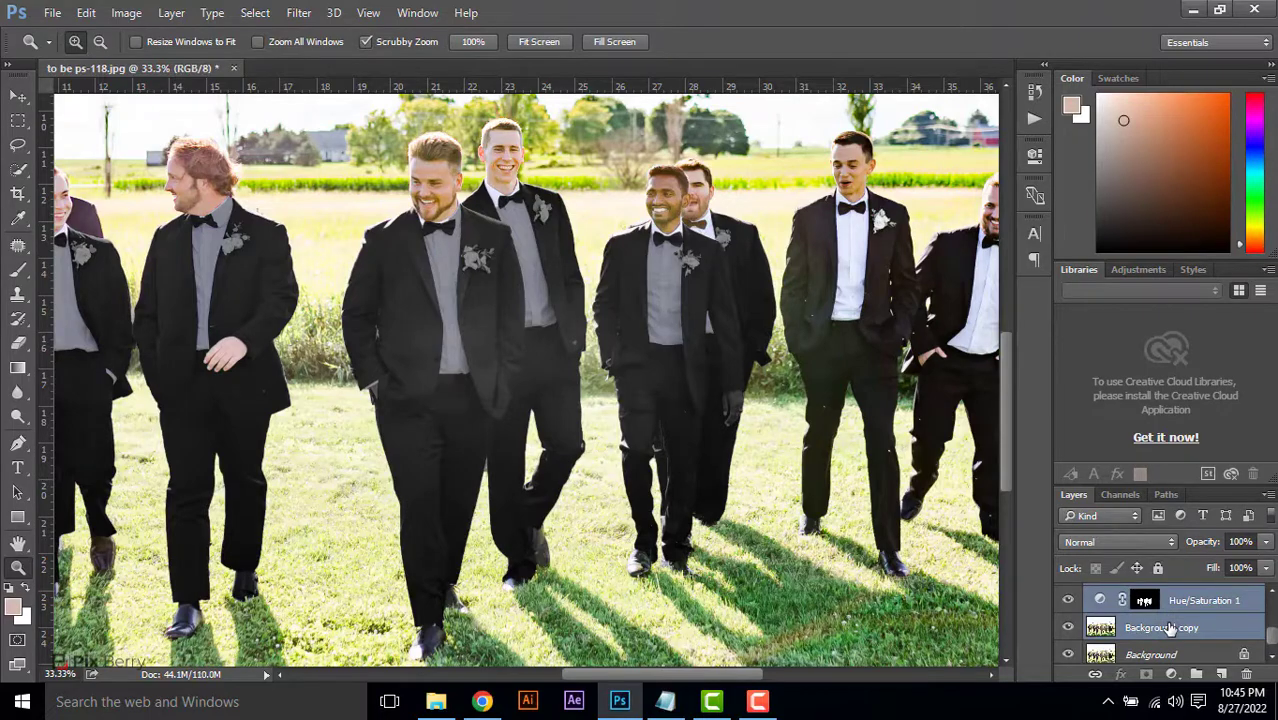
right_click(1170, 628)
click(935, 572)
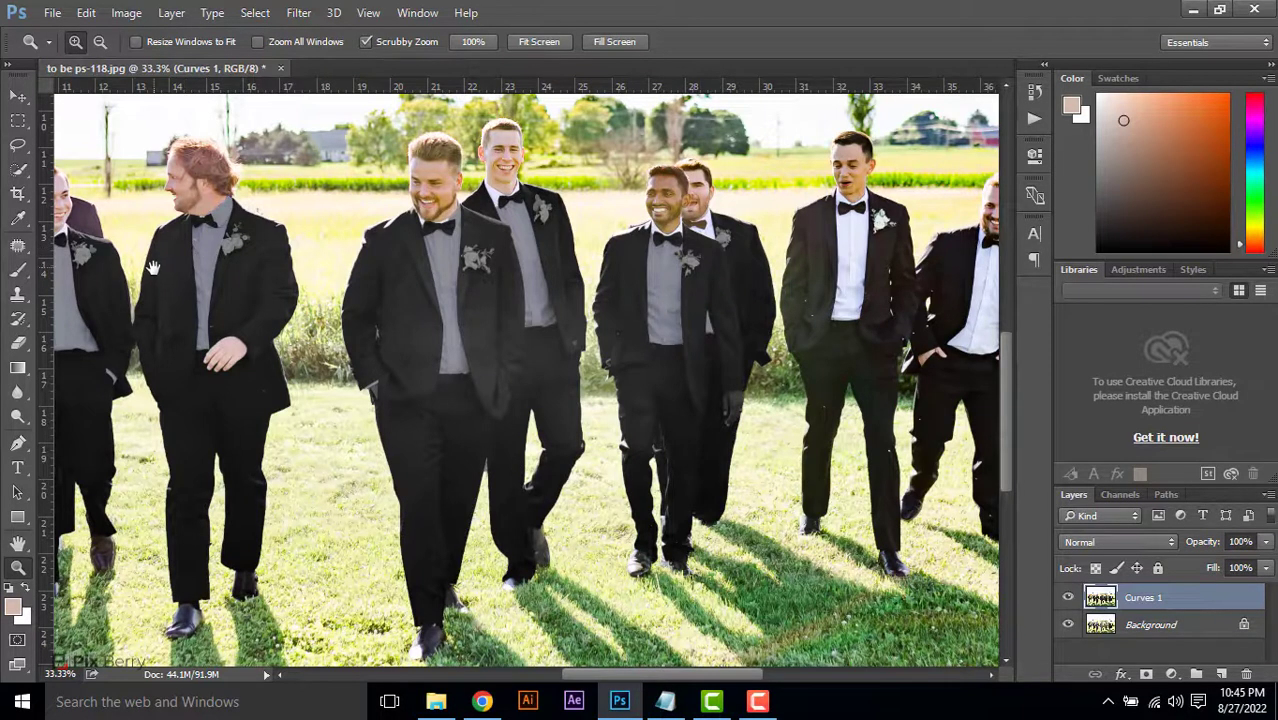
Quick-select the greyed shirt of the smiling front groomsman beside the red-haired man, delete it from the merged layer, and deselect
drag(153, 268, 269, 316)
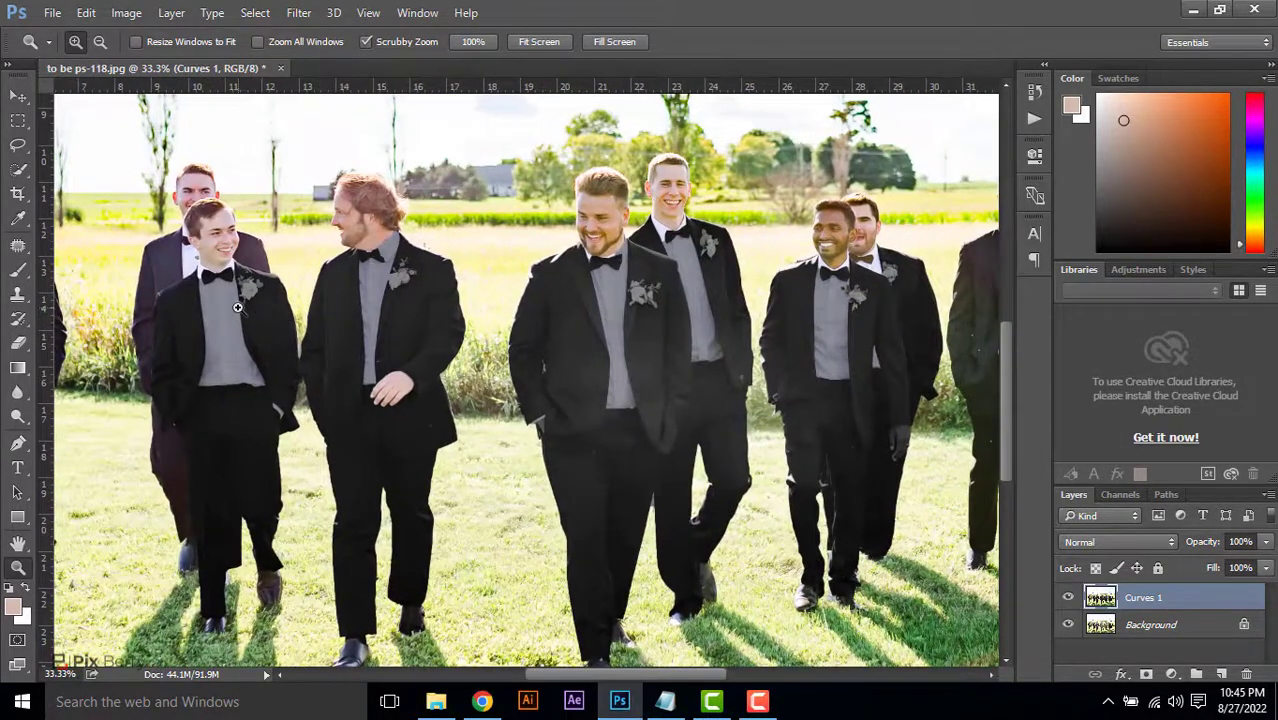
click(228, 302)
click(210, 292)
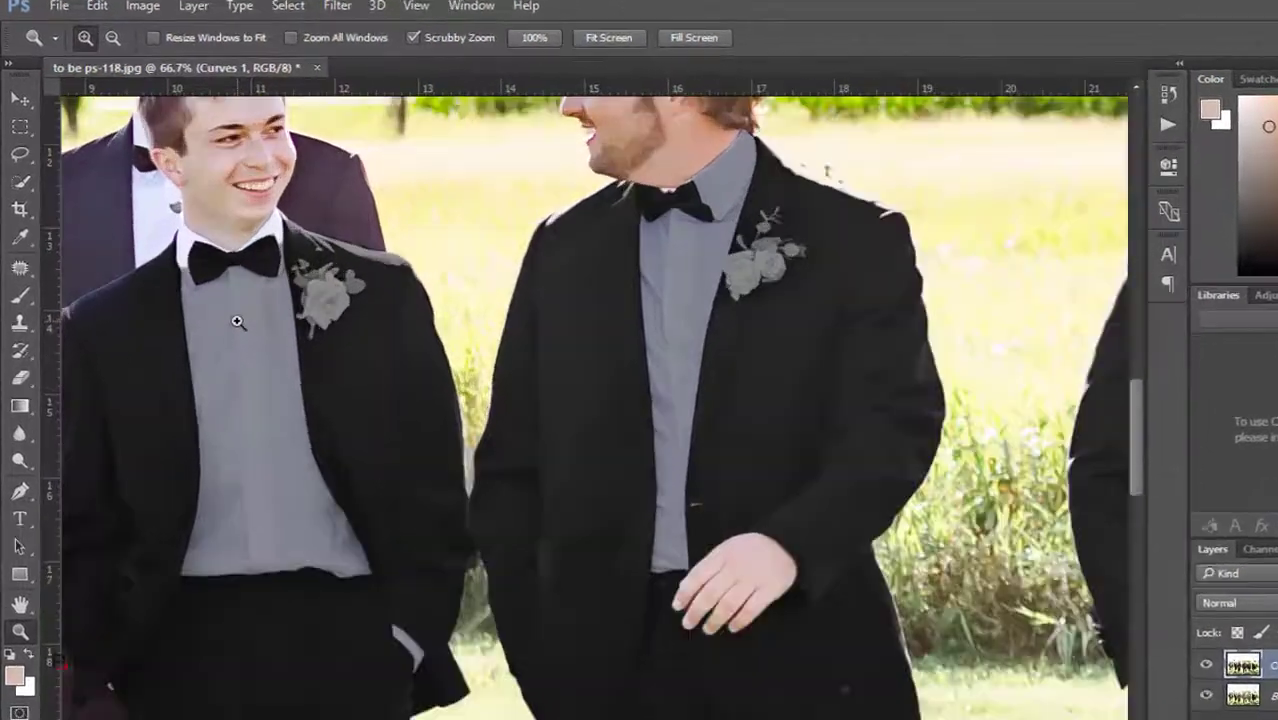
click(210, 292)
drag(229, 320, 313, 305)
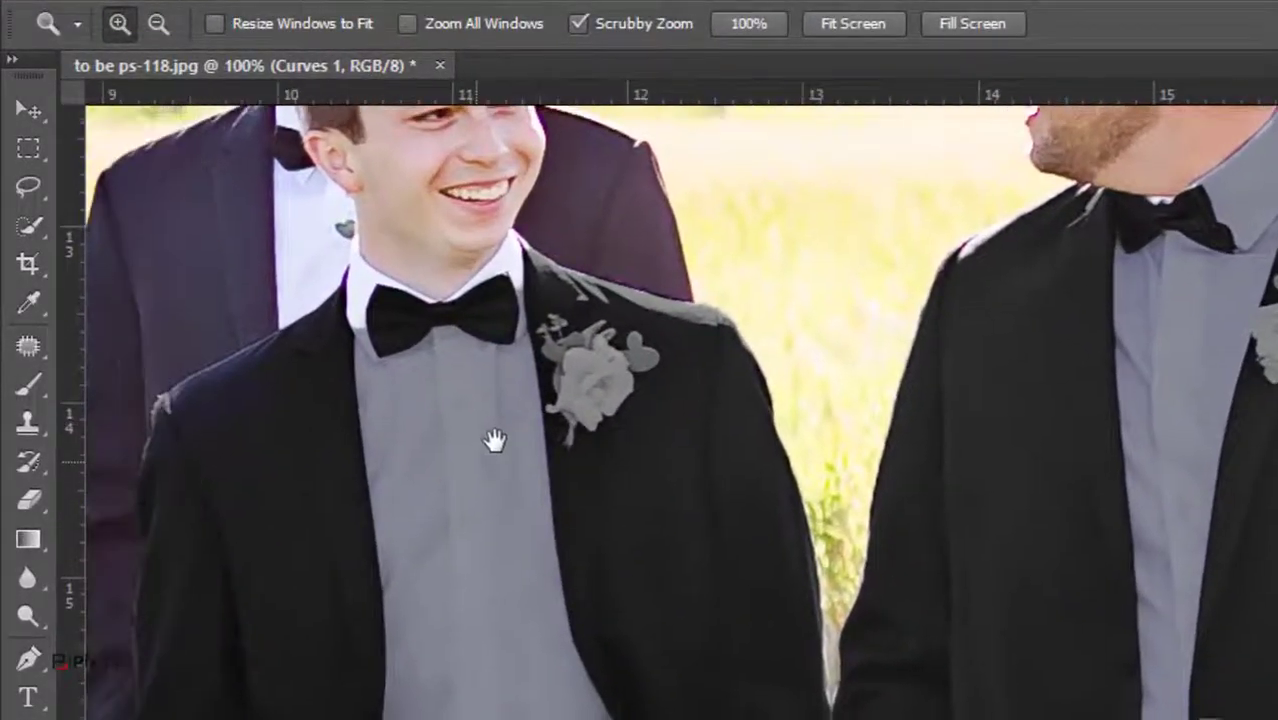
drag(495, 441, 494, 422)
click(31, 222)
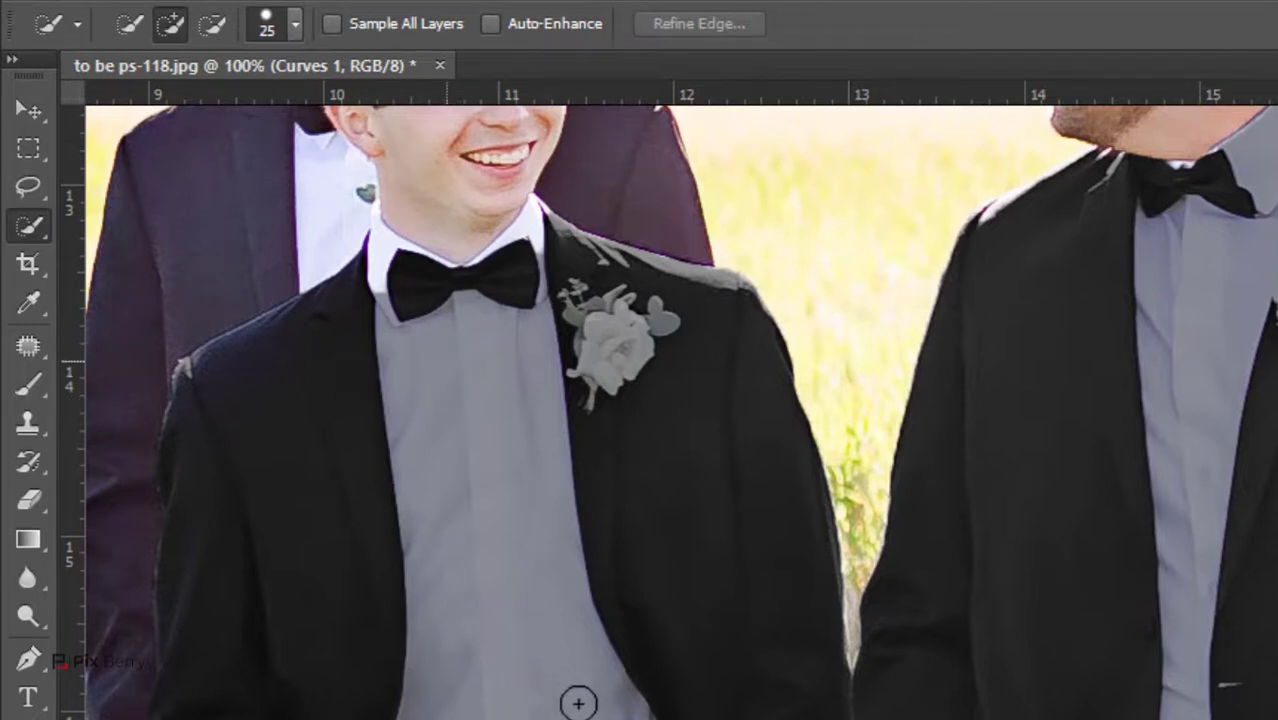
drag(445, 485, 441, 476)
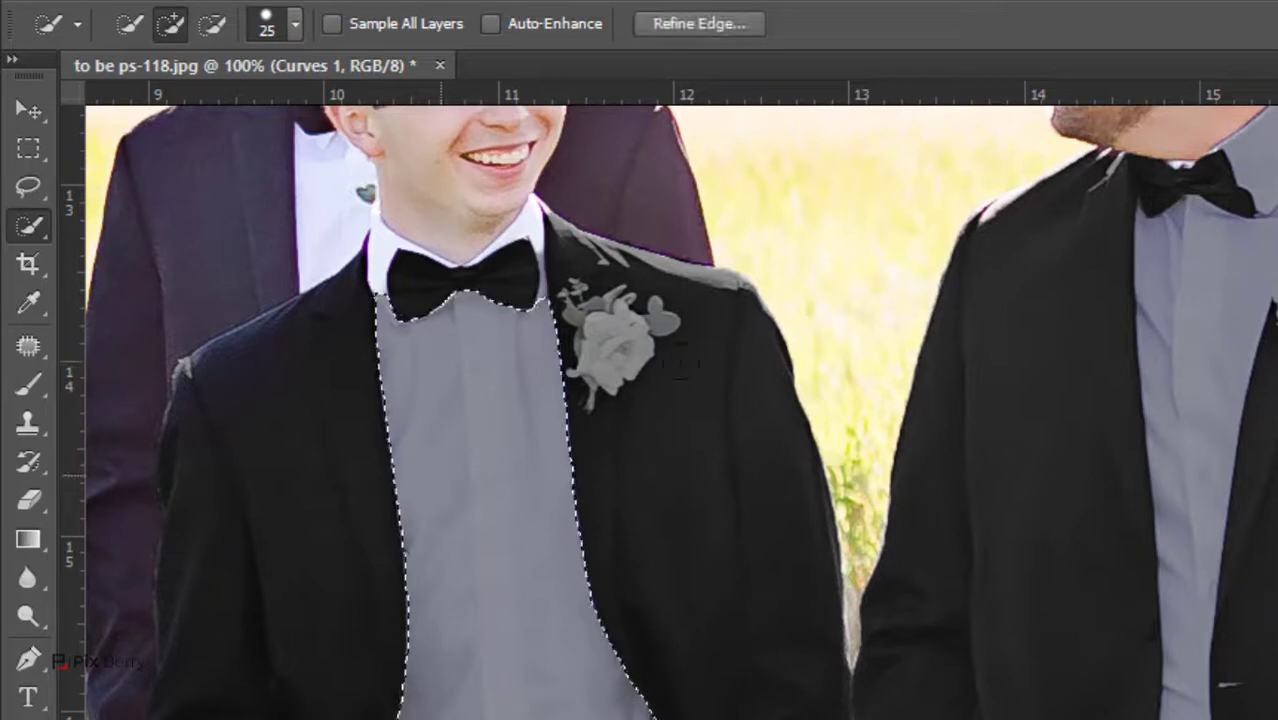
key(Delete)
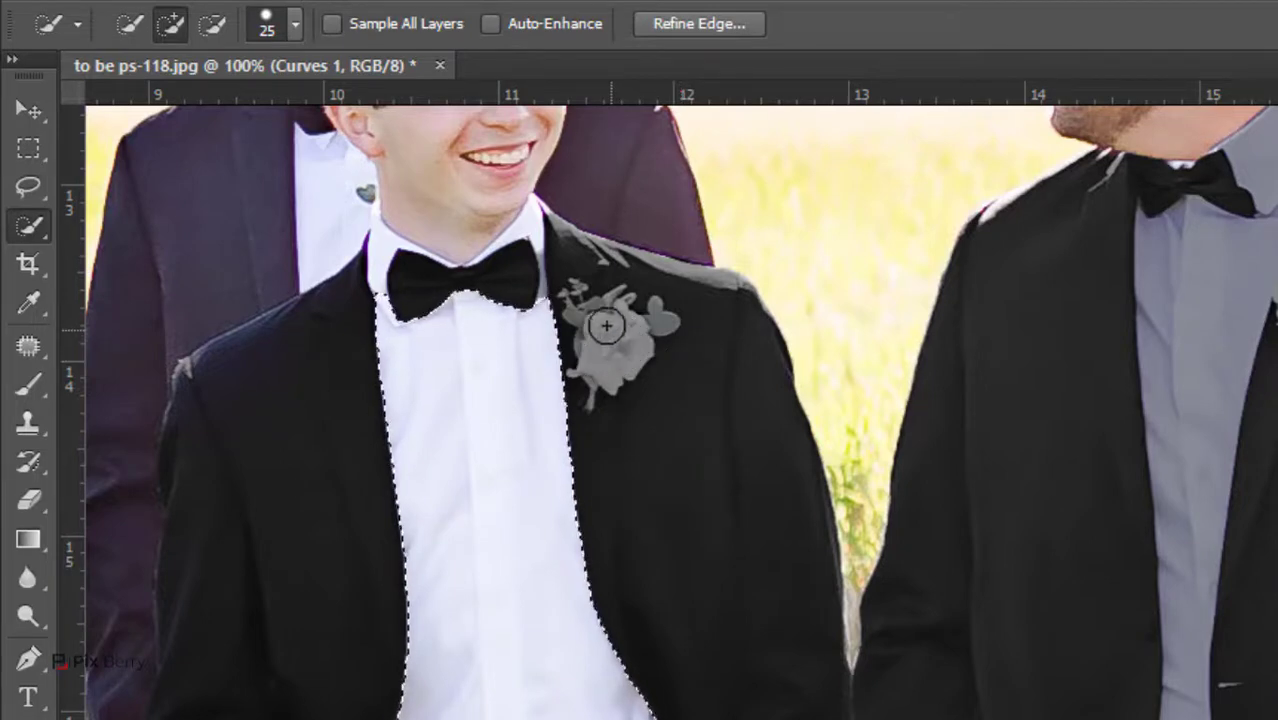
key(ctrl+d)
Quick-select the greyed boutonniere on the lapel of the smiling front groomsman, extending the selection over its leaves
mouse_move(611, 340)
mouse_down()
mouse_move(586, 330)
mouse_move(614, 376)
mouse_up()
key(z)
click(617, 375)
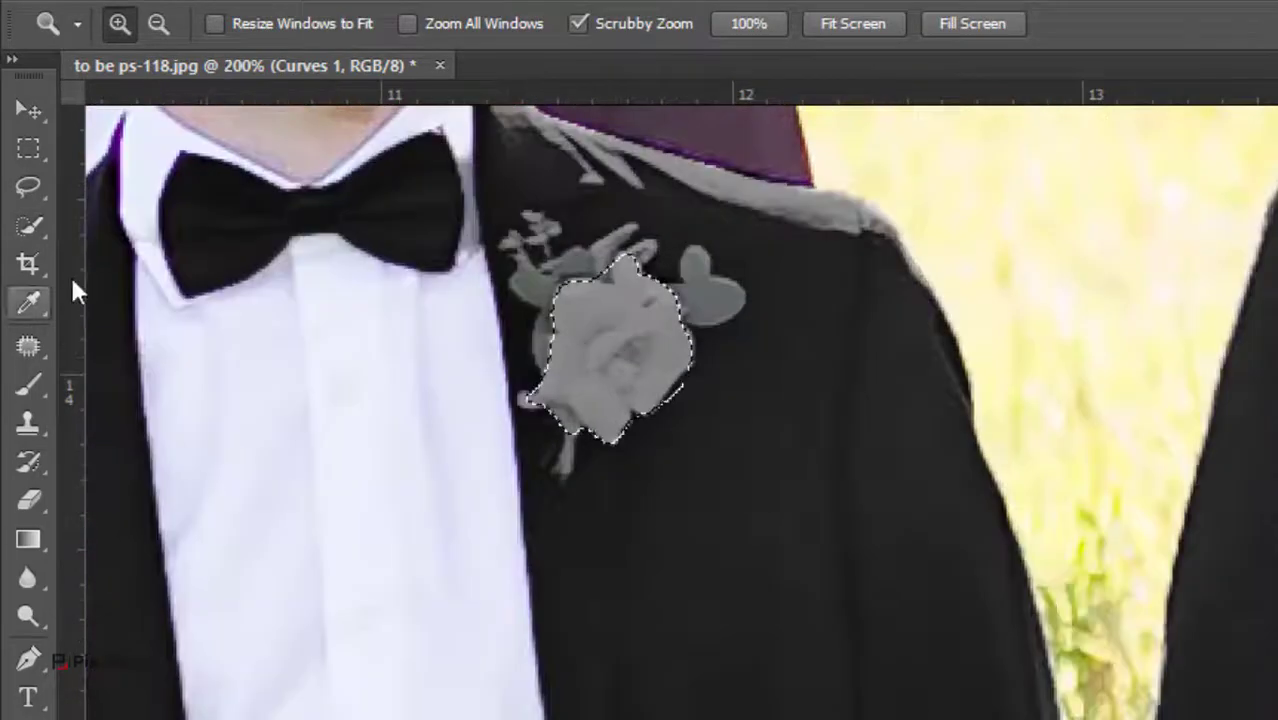
click(28, 225)
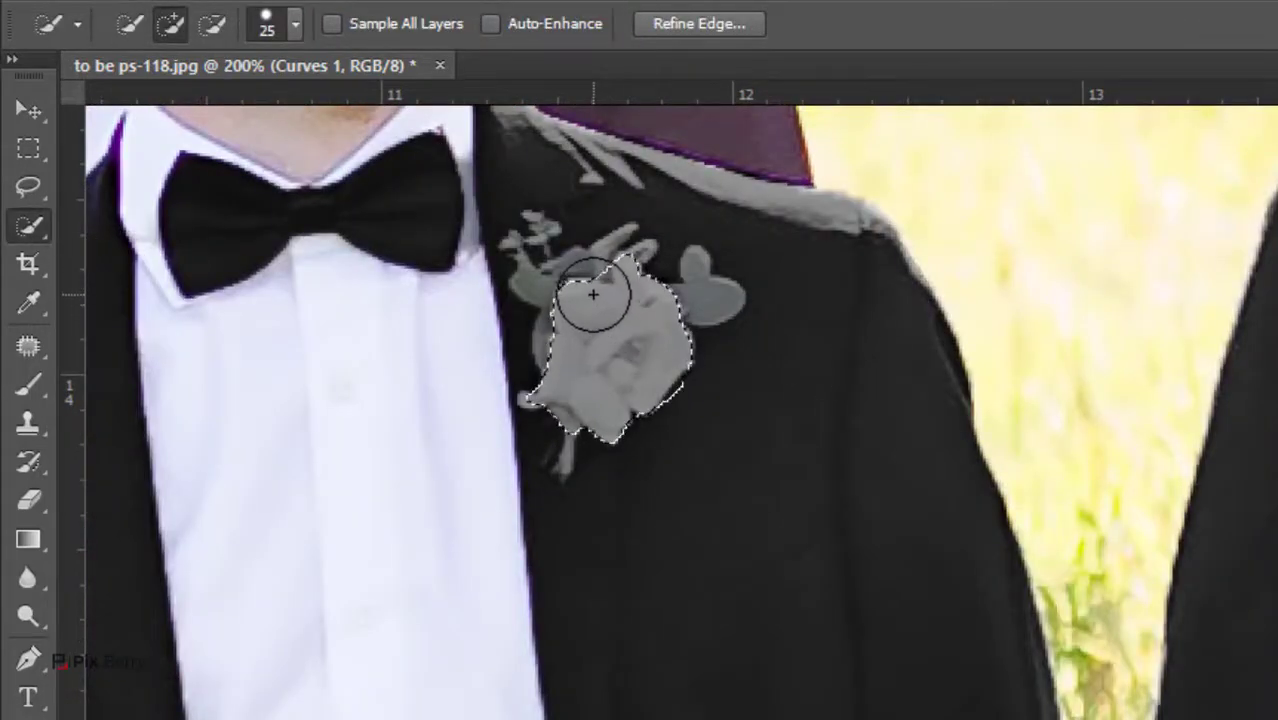
mouse_move(593, 293)
mouse_down()
mouse_move(673, 305)
mouse_move(655, 325)
mouse_move(444, 339)
mouse_move(234, 188)
mouse_move(219, 246)
mouse_move(122, 220)
mouse_move(165, 287)
mouse_move(262, 165)
mouse_up()
scroll(742, 251, up, 1)
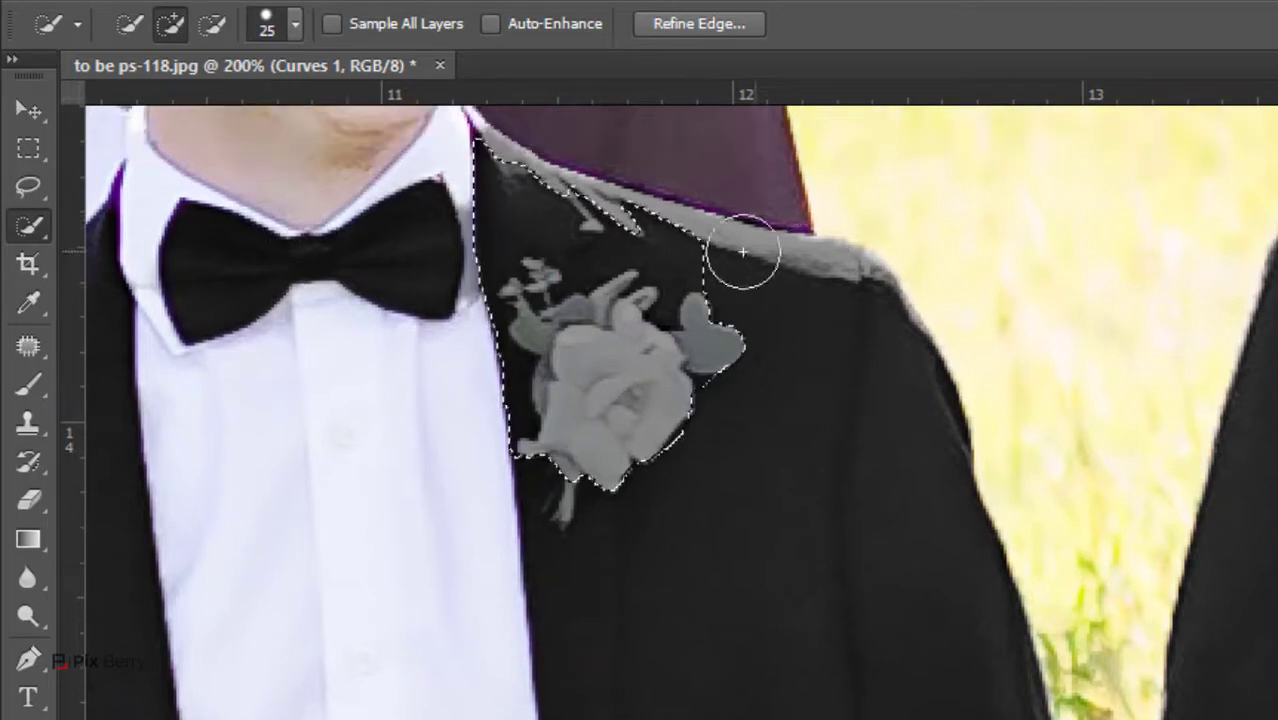
Trim the selection to the boutonniere's outline with smaller brushes down to 8, delete it from the Curves 1 layer, and deselect
drag(742, 251, 593, 212)
key(bracketleft)
key(bracketleft)
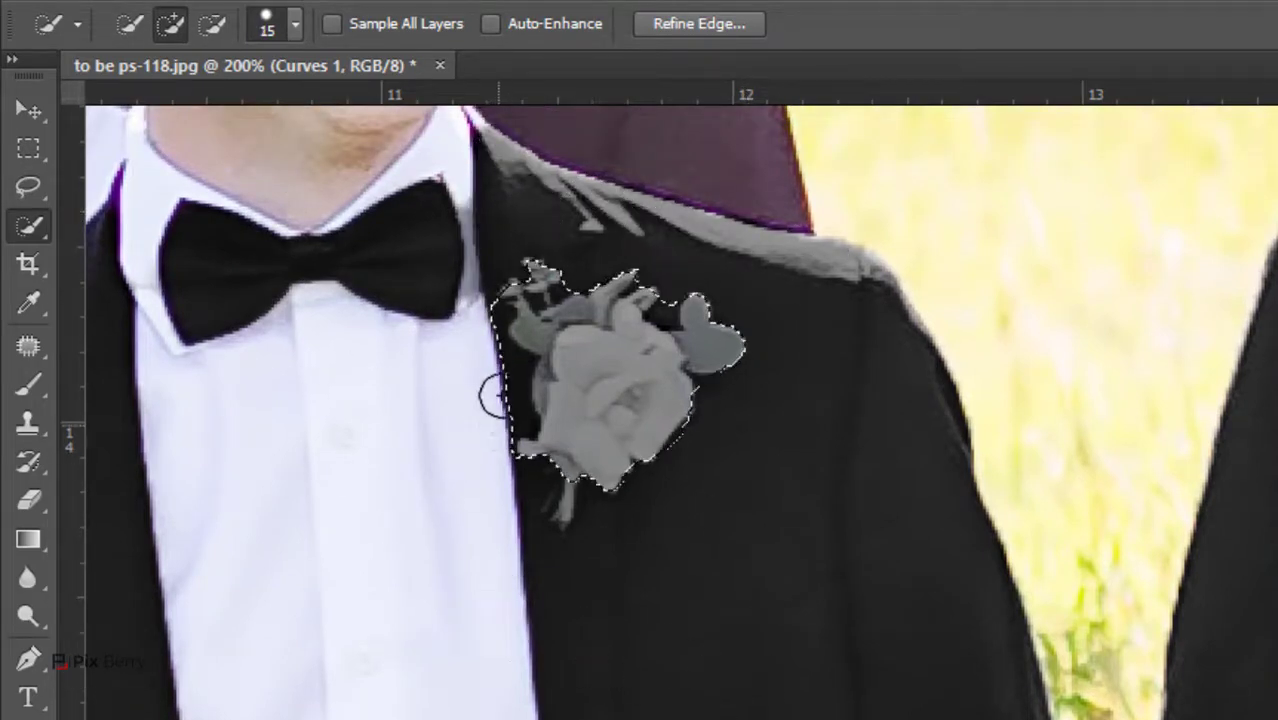
drag(504, 492, 492, 386)
key(bracketleft)
key(bracketleft)
key(bracketleft)
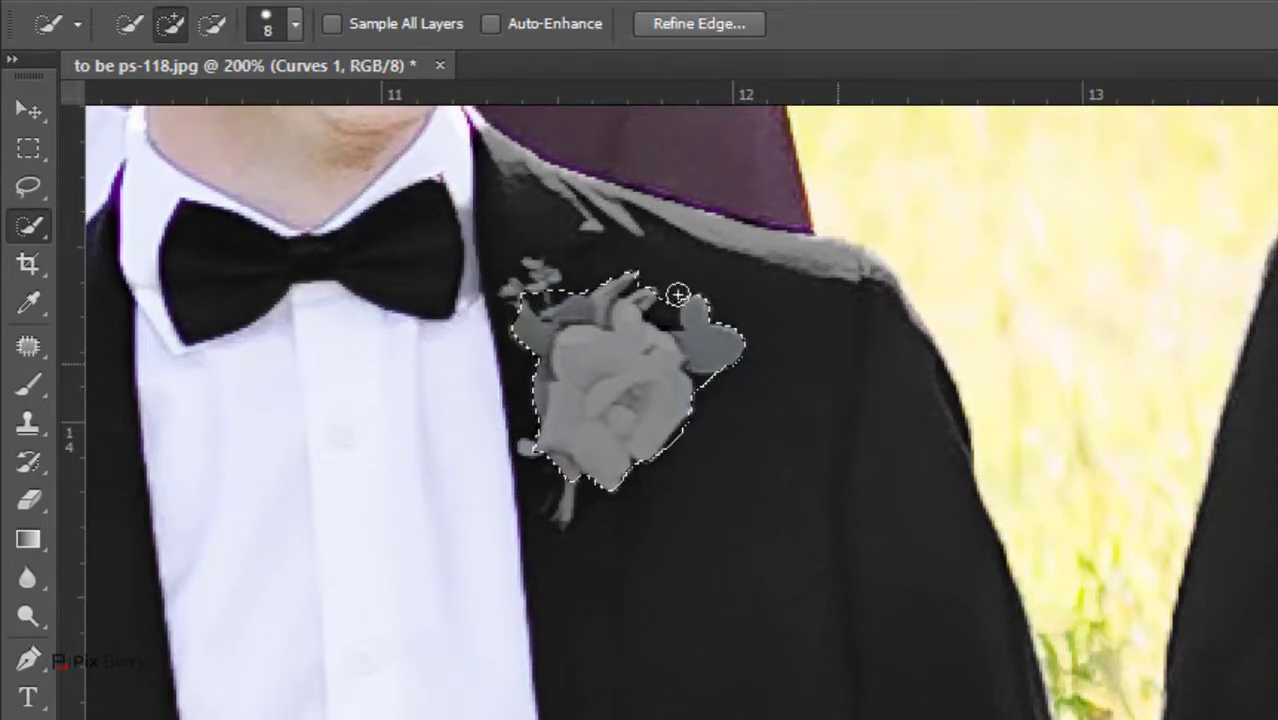
mouse_move(677, 294)
mouse_down()
mouse_move(670, 309)
mouse_move(673, 294)
mouse_up()
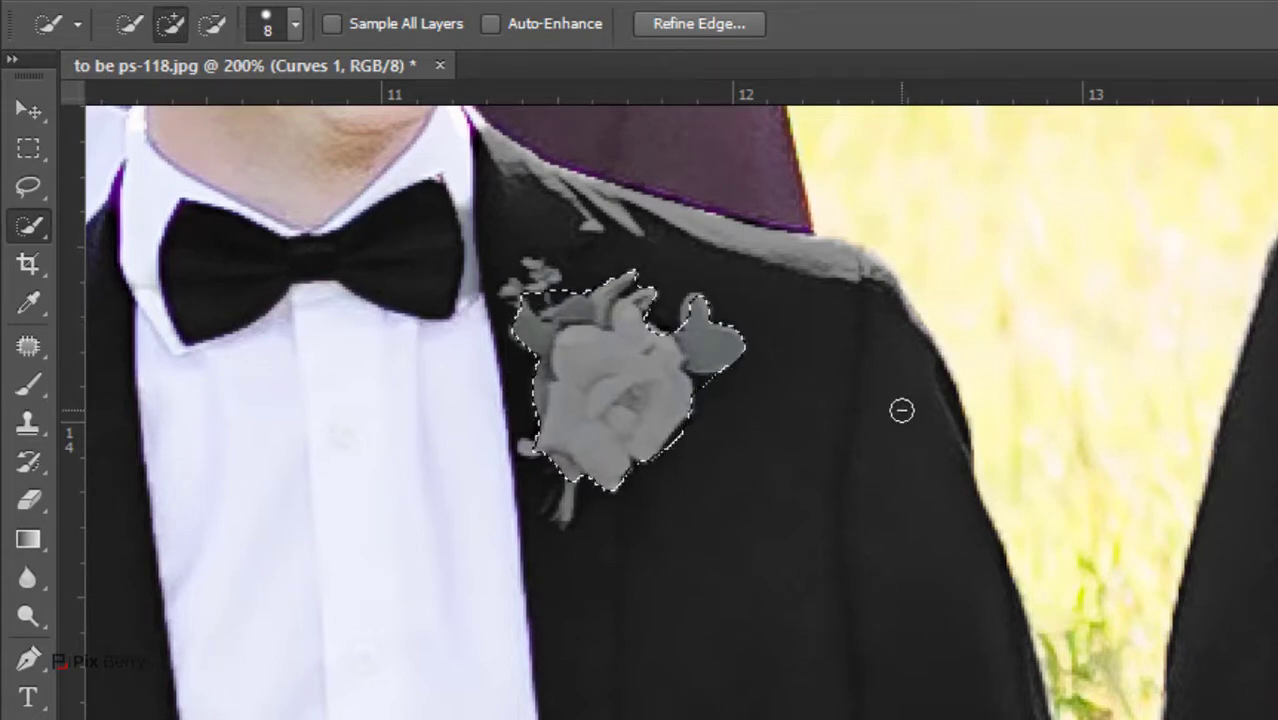
key(Delete)
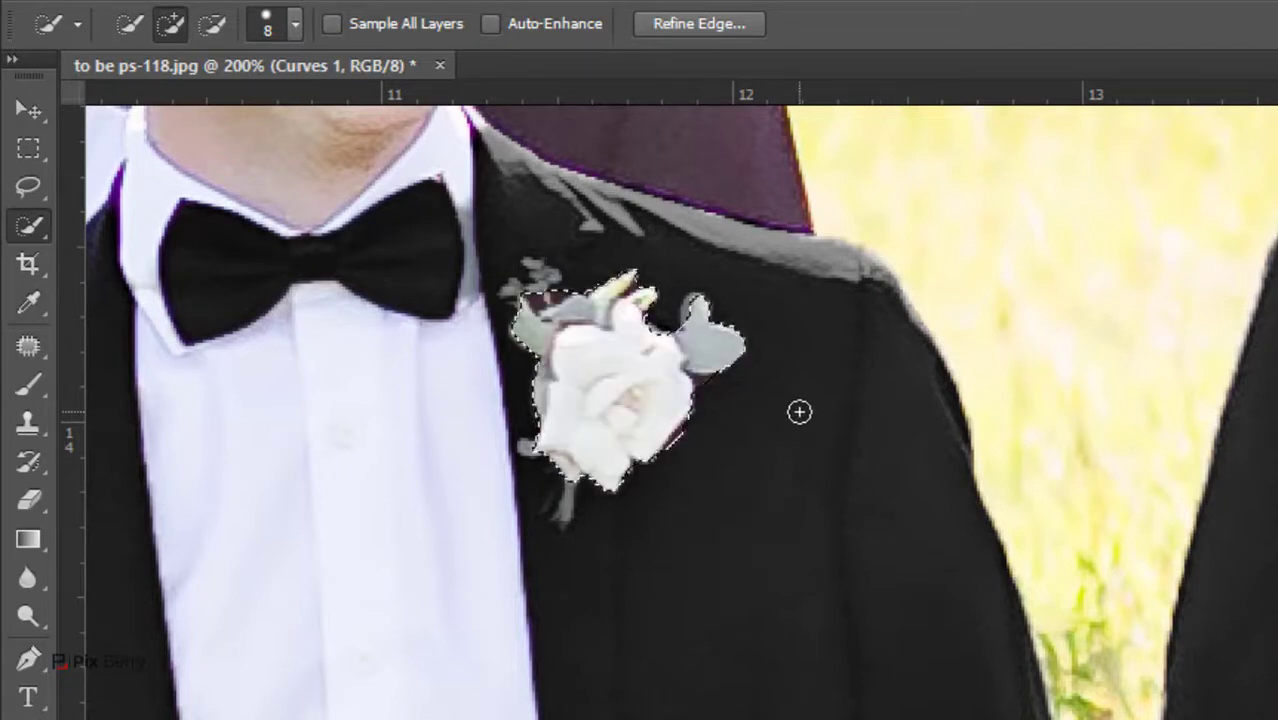
key(ctrl+d)
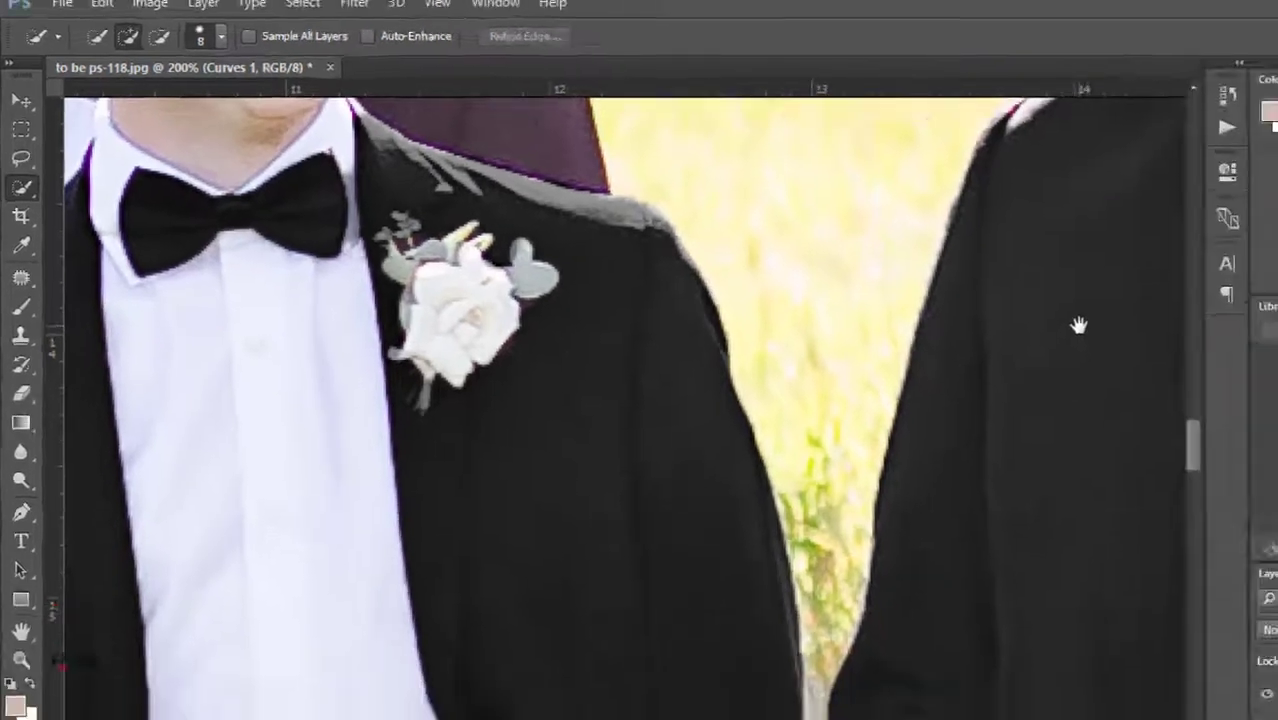
Quick-select the red-haired groomsman's greyed shirt, collar and boutonniere, and delete them from the Curves 1 layer
drag(1078, 325, 1190, 512)
click(18, 343)
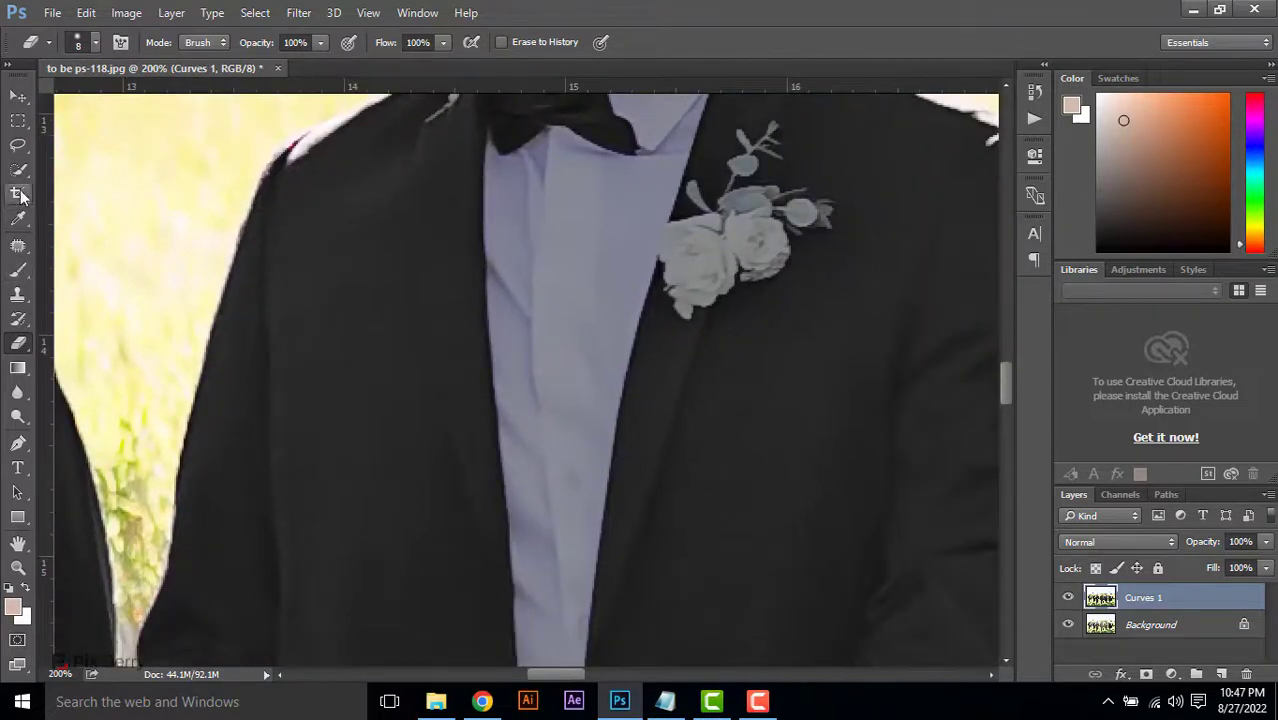
key(w)
click(565, 359)
scroll(600, 390, down, 2)
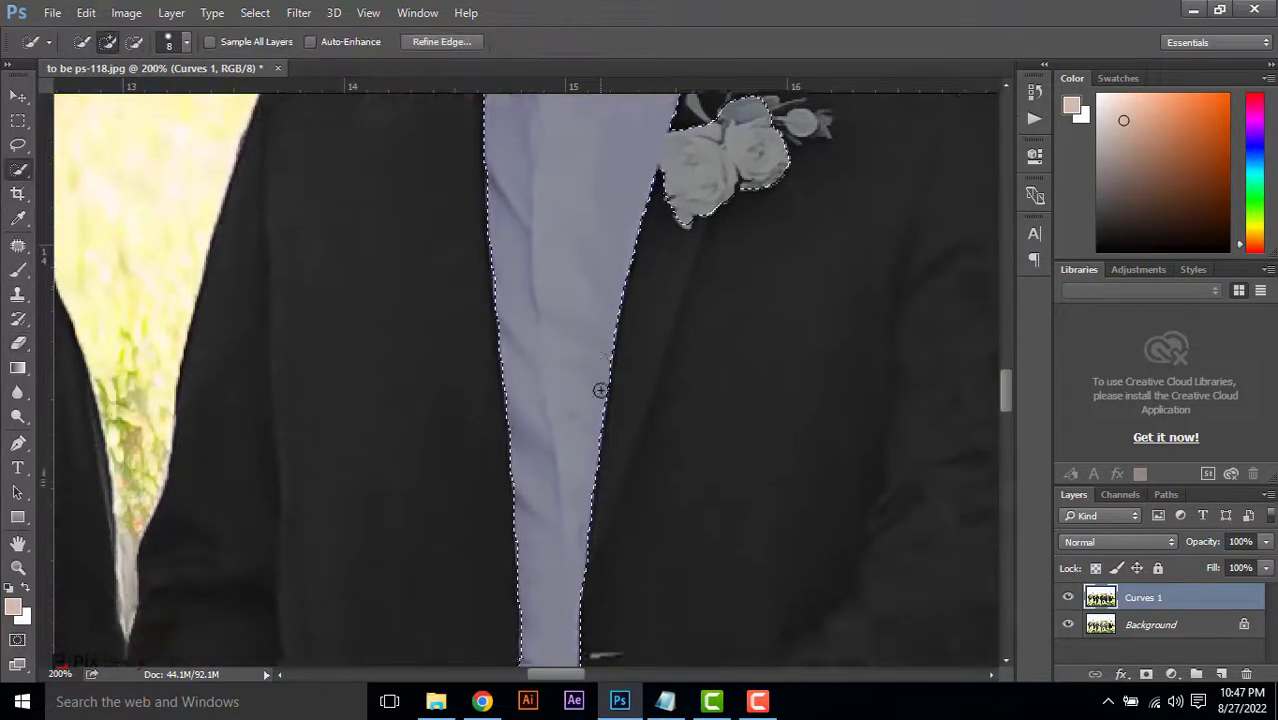
scroll(600, 390, down, 3)
scroll(600, 382, up, 8)
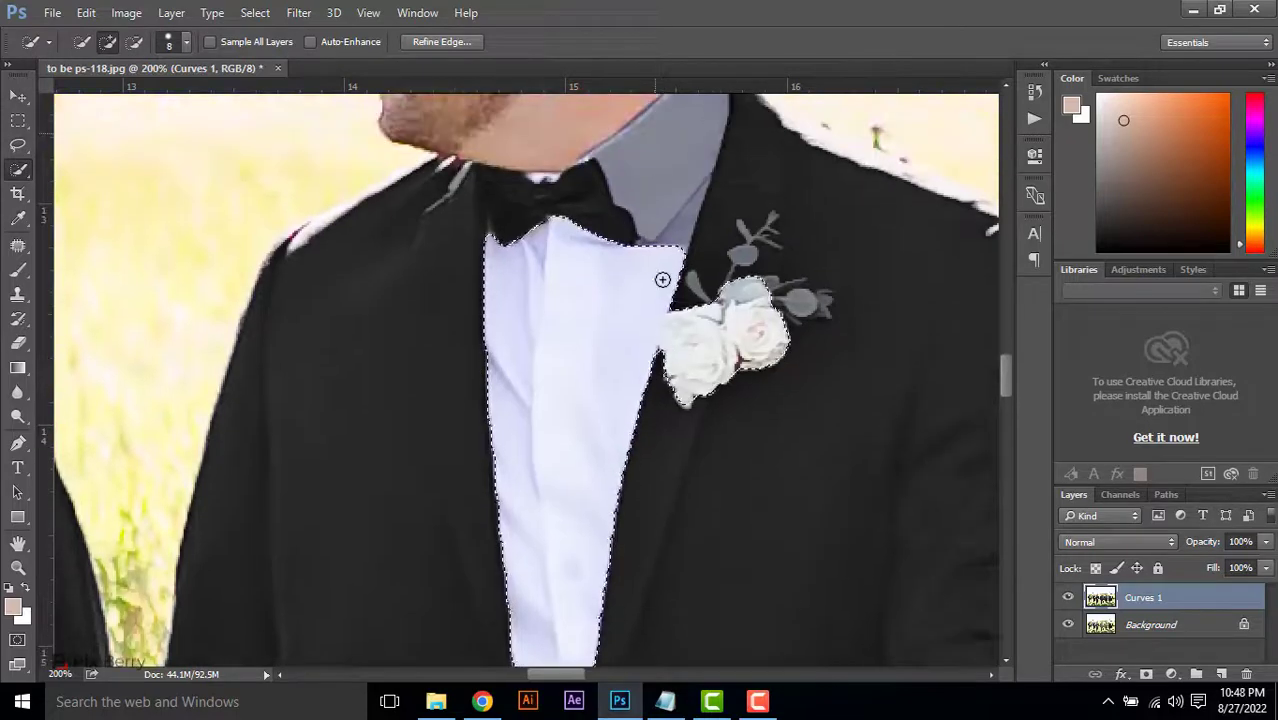
click(656, 131)
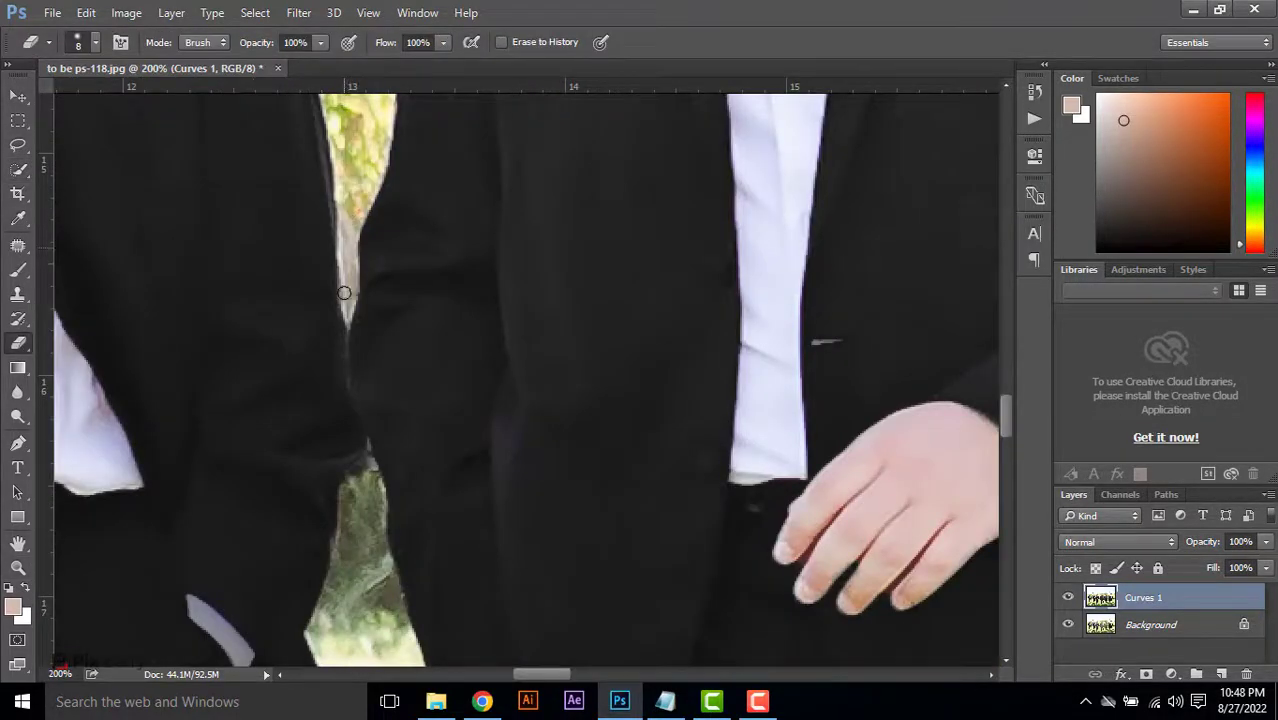
scroll(347, 314, down, 3)
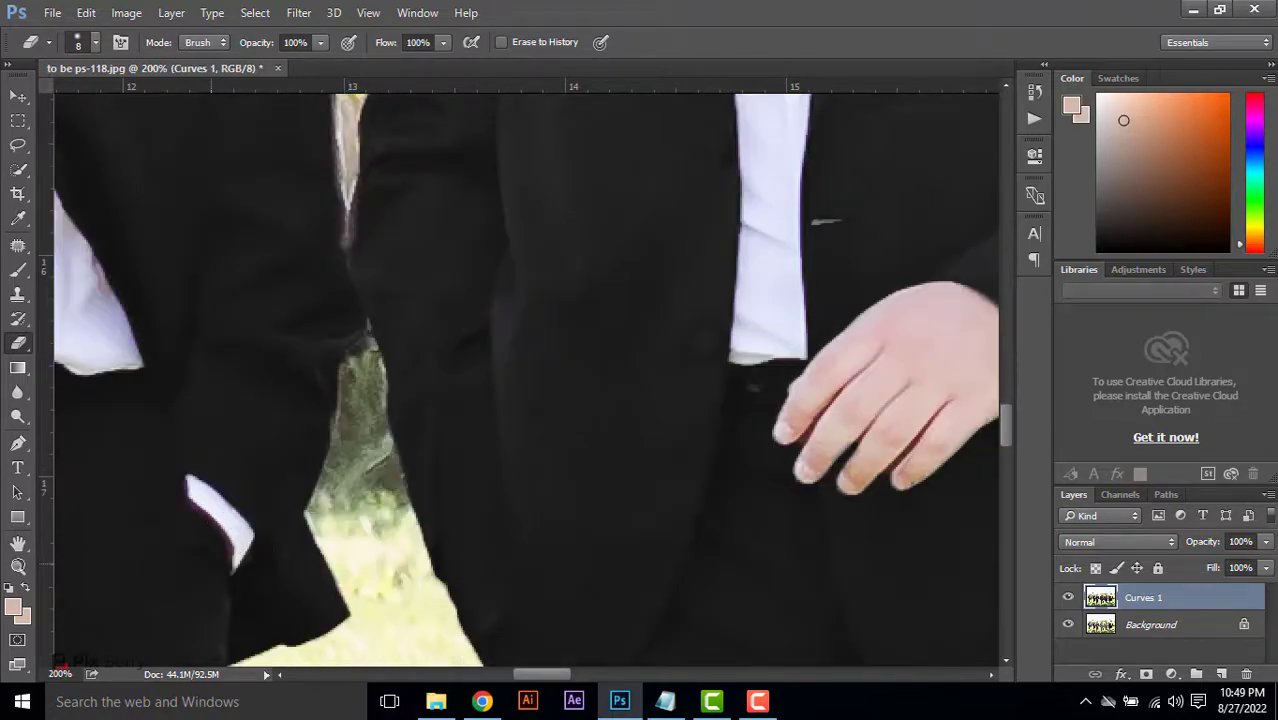
Quick-select the greyed shirt front of the large bearded groomsman, delete it from the Curves 1 layer, and deselect
click(18, 567)
alt+click(680, 402)
alt+click(695, 402)
drag(707, 428, 573, 263)
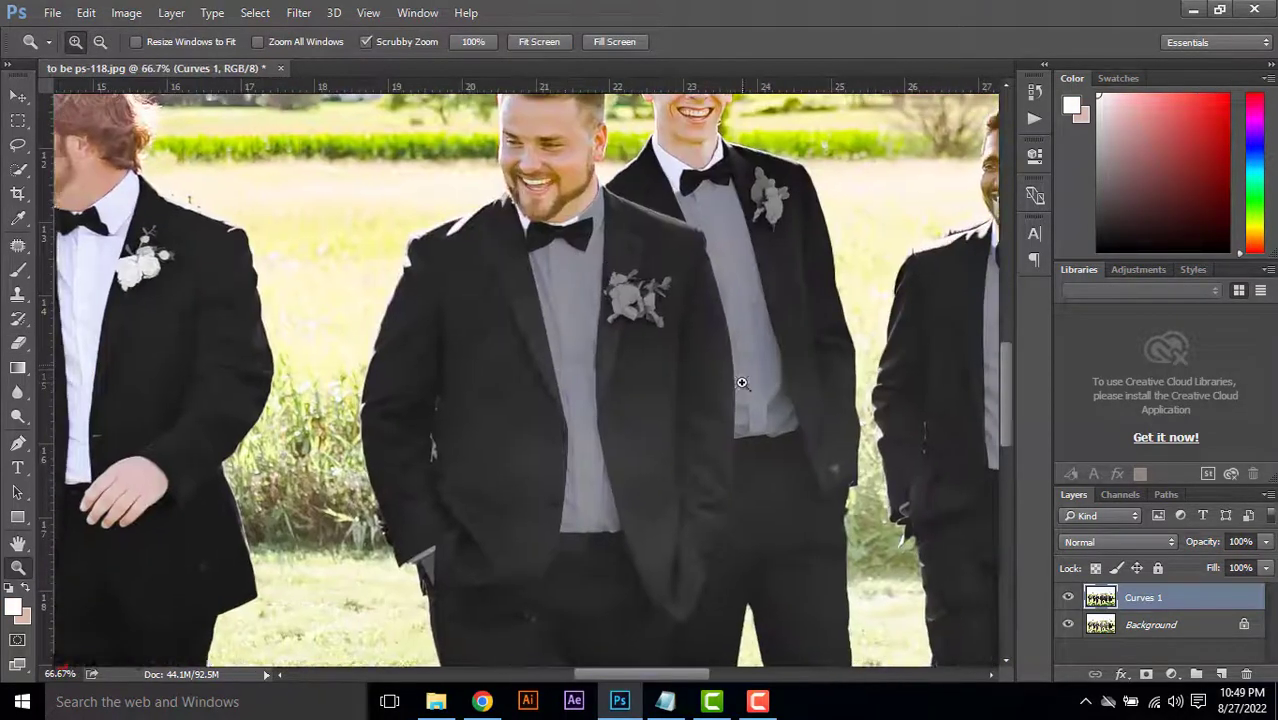
click(742, 383)
key(e)
click(18, 170)
drag(586, 351, 599, 575)
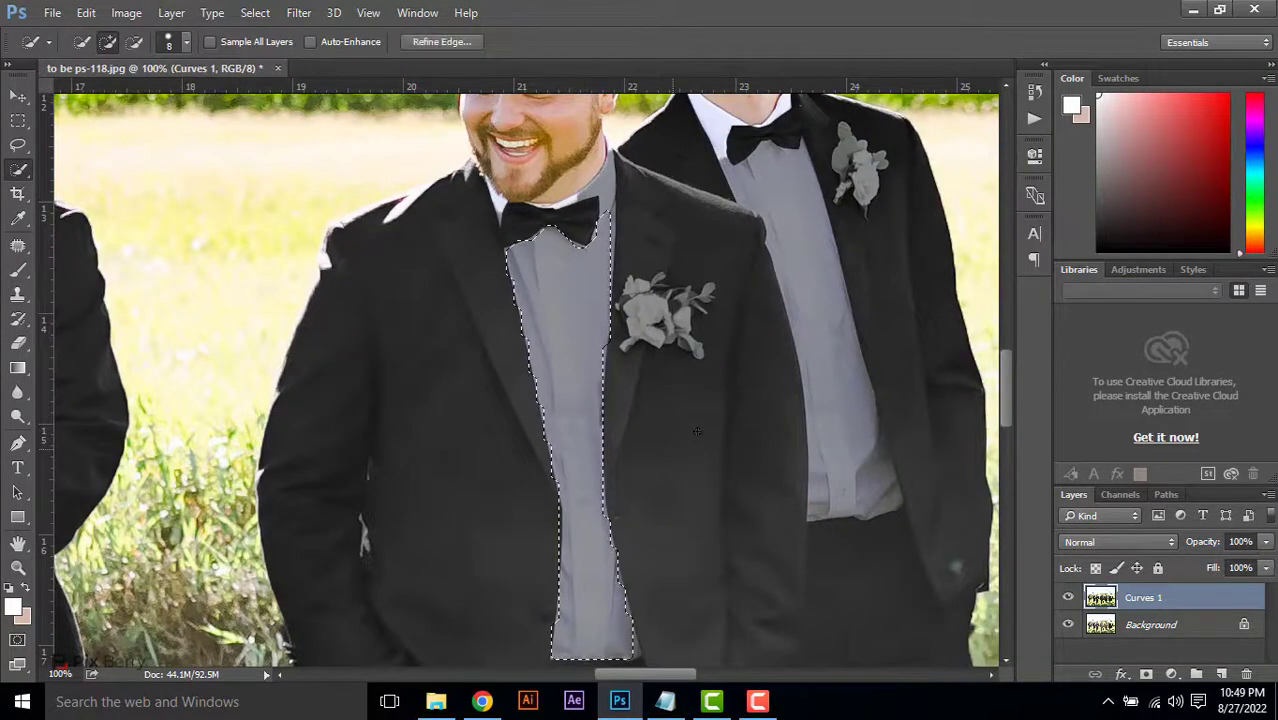
key(Delete)
key(ctrl+d)
Select and delete the bearded groomsman's greyed collar, do the same for his boutonniere, and deselect
drag(609, 214, 570, 182)
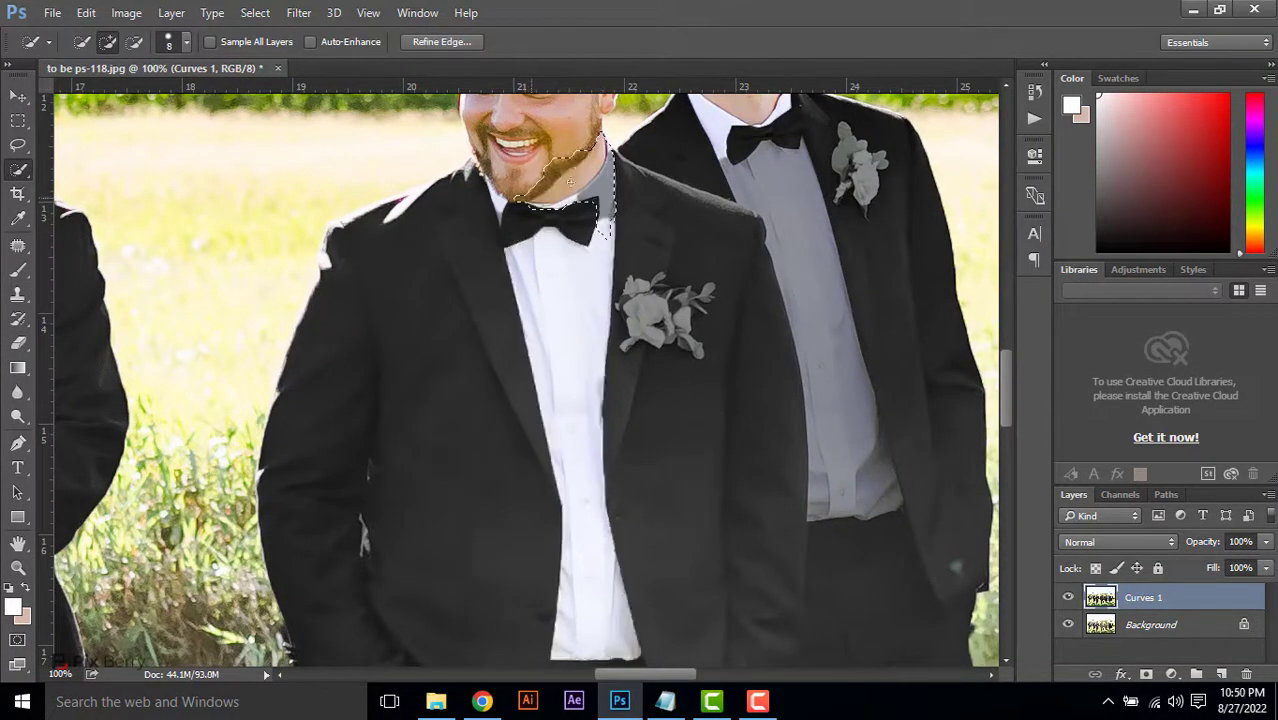
mouse_move(600, 140)
alt+mouse_down()
mouse_move(539, 198)
mouse_move(593, 139)
alt+mouse_up()
key(Delete)
mouse_move(642, 332)
mouse_down()
mouse_move(706, 295)
mouse_move(696, 348)
mouse_up()
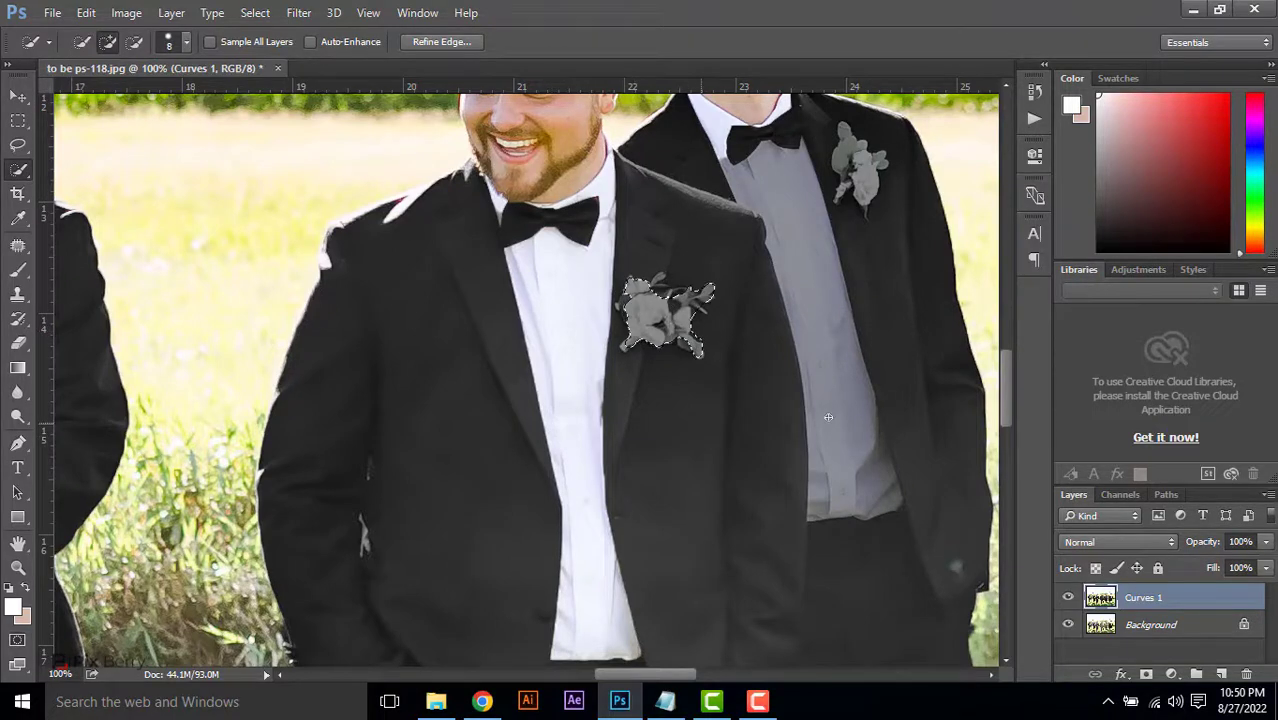
key(Delete)
key(ctrl+d)
Quick-select and delete the greyed shirt and boutonniere of the groomsman standing behind the bearded man
drag(815, 280, 850, 450)
key(Delete)
key(ctrl+d)
drag(869, 180, 871, 193)
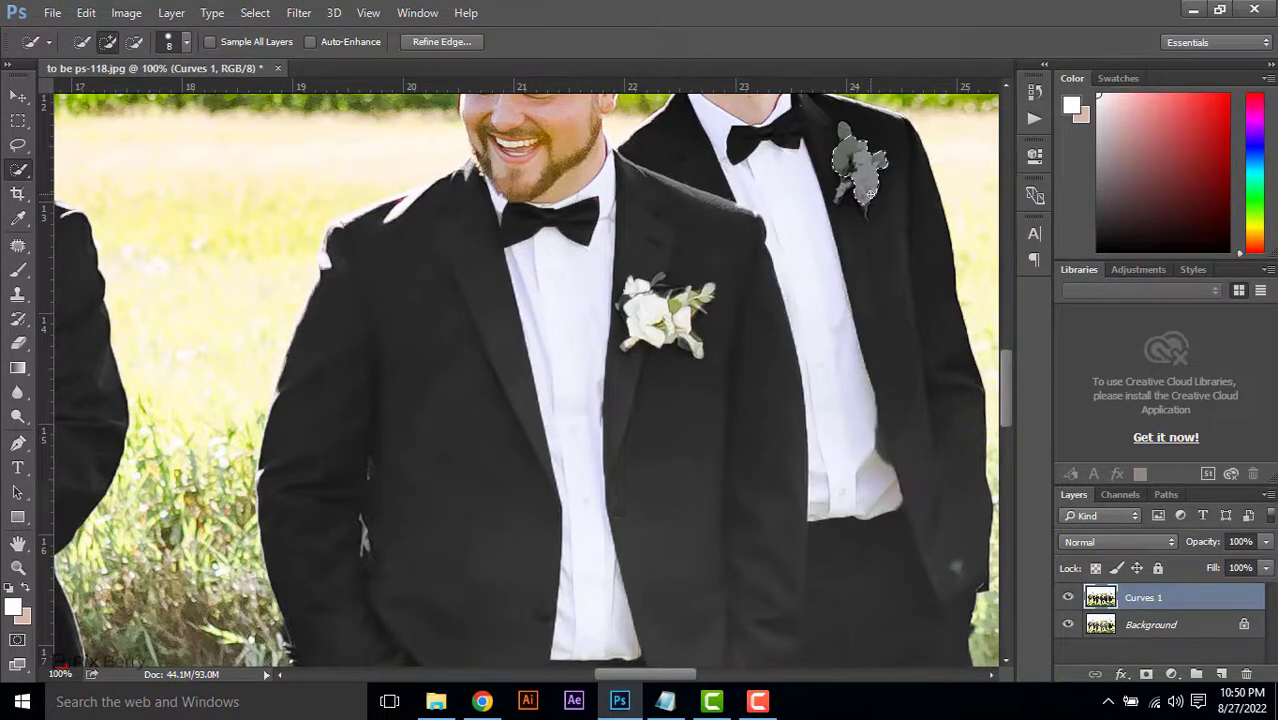
key(Delete)
Quick-select and delete the greyed shirt and boutonniere of the groomsman in front of the man with the brown bow tie, and deselect
drag(870, 243, 500, 243)
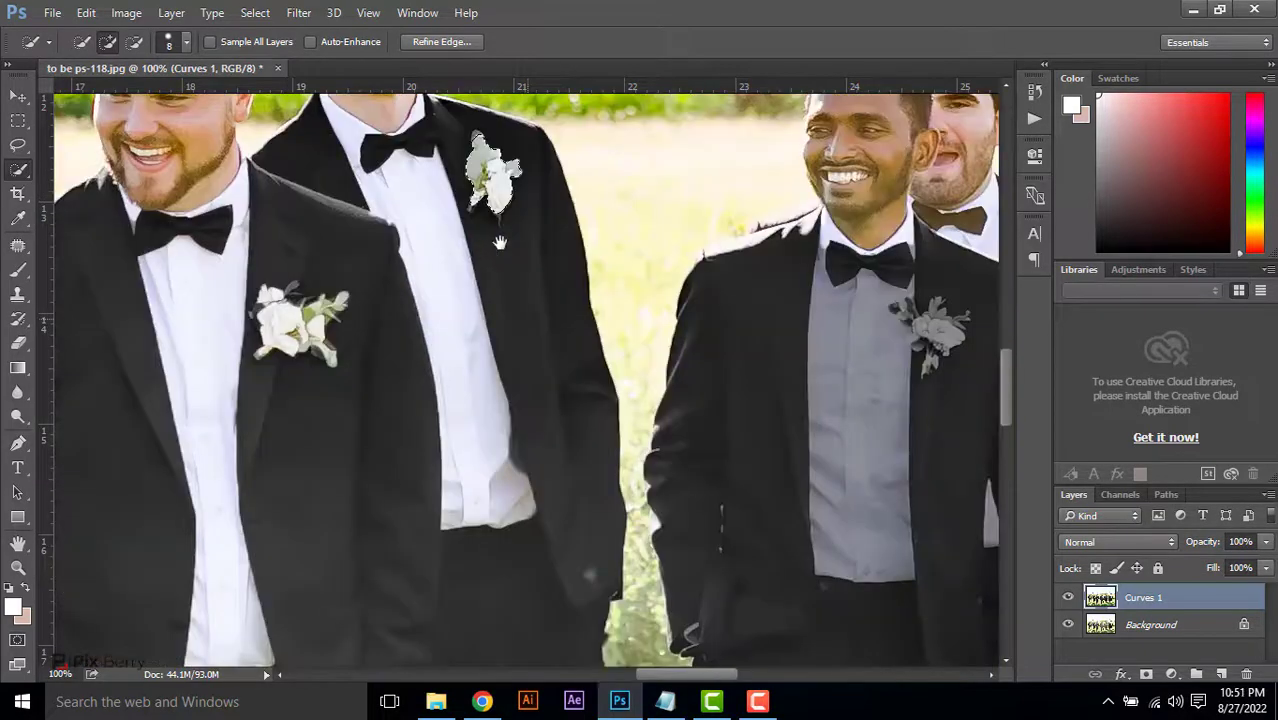
mouse_move(852, 399)
mouse_down()
mouse_move(1012, 472)
mouse_move(772, 453)
mouse_up()
key(ctrl+d)
drag(776, 390, 798, 489)
key(Delete)
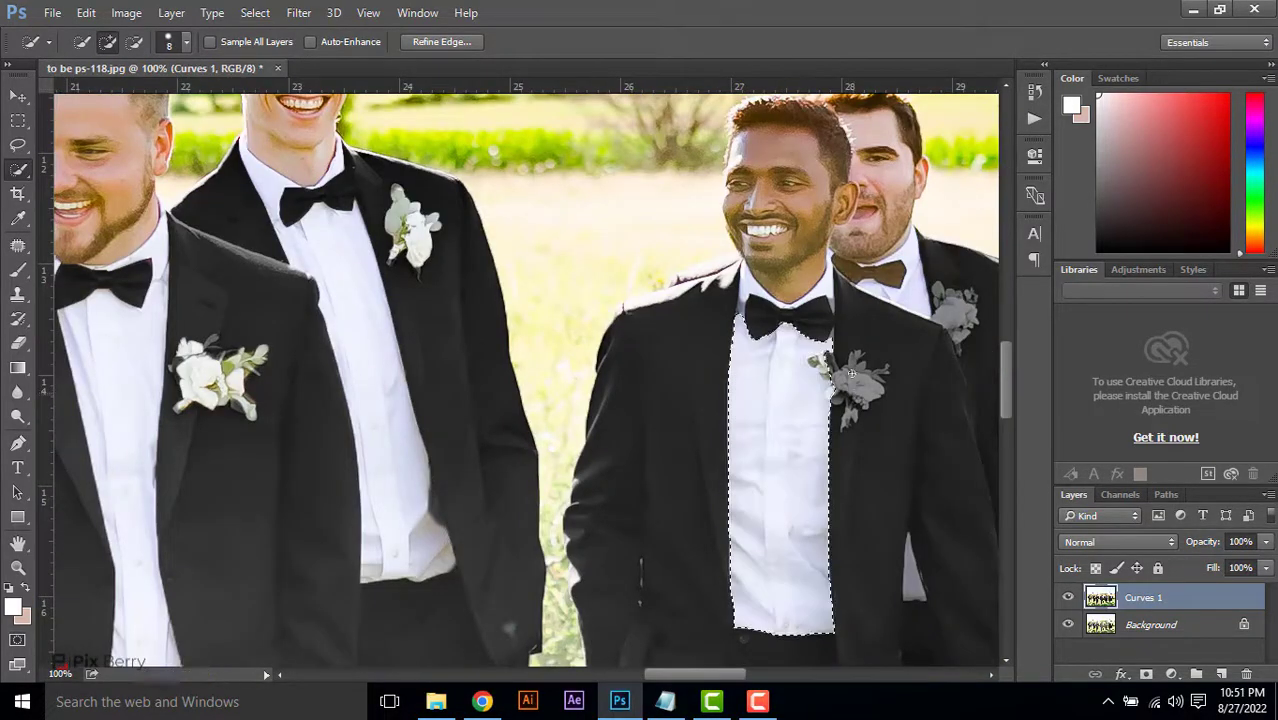
key(ctrl+d)
drag(832, 382, 852, 392)
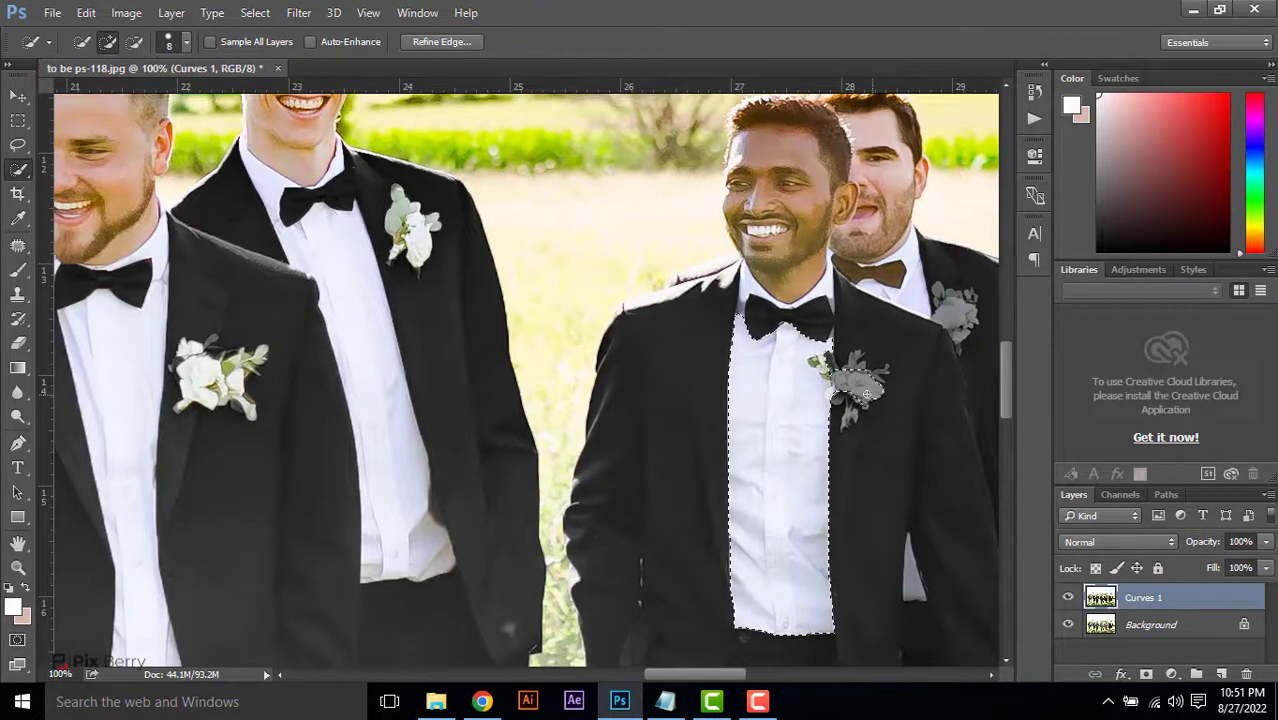
key(Delete)
key(ctrl+d)
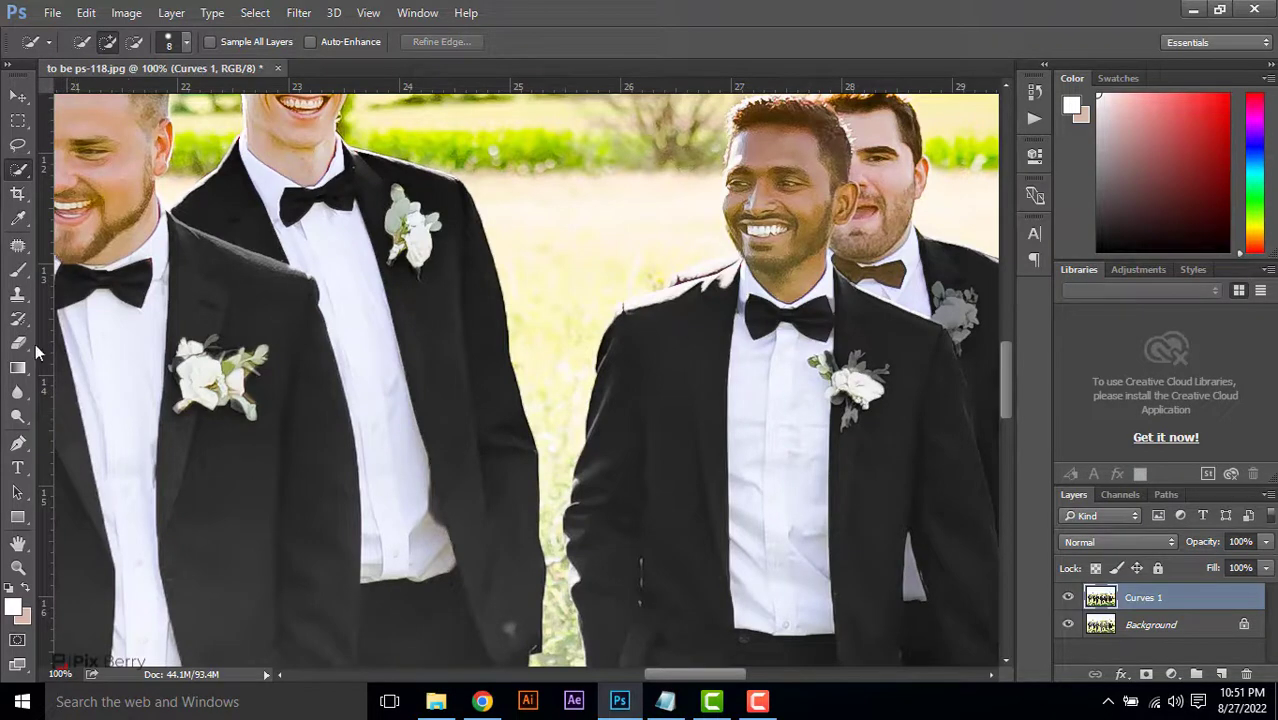
Erase the remaining grey around that groomsman's collar and on the leaves and stem of his boutonniere with a fine Eraser
click(19, 343)
key(z)
click(925, 338)
click(925, 338)
click(925, 338)
scroll(867, 405, down, 2)
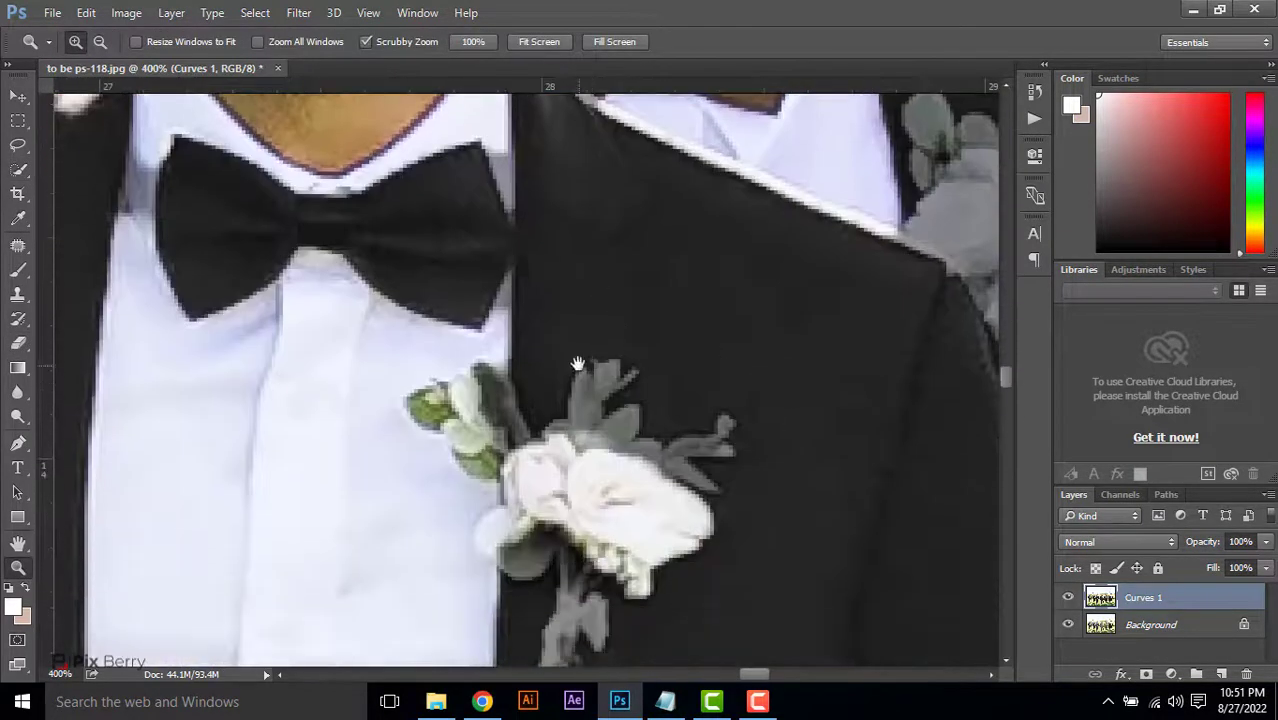
key(e)
drag(495, 151, 506, 208)
drag(153, 172, 145, 161)
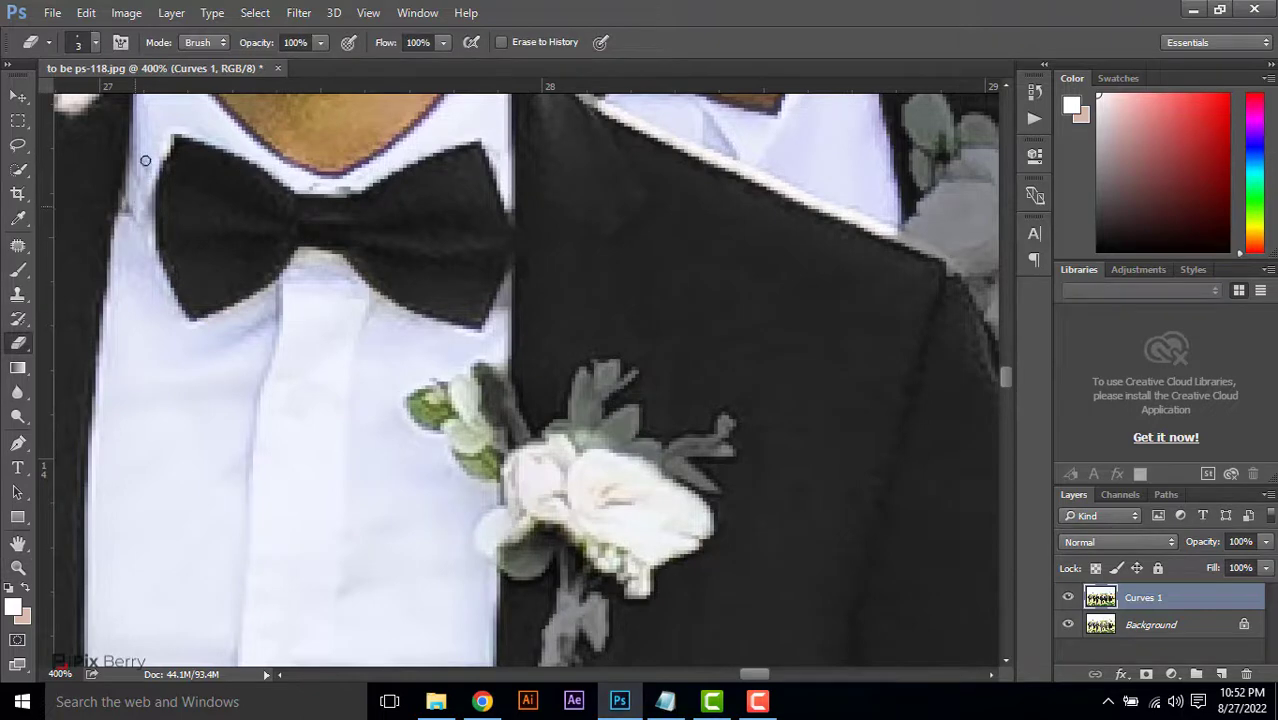
mouse_move(511, 402)
mouse_down()
mouse_move(605, 430)
mouse_move(710, 485)
mouse_move(722, 455)
mouse_up()
scroll(510, 461, down, 2)
mouse_move(510, 461)
mouse_down()
mouse_move(565, 464)
mouse_move(557, 563)
mouse_move(602, 531)
mouse_move(551, 561)
mouse_move(588, 498)
mouse_up()
Erase the grey covering the boutonniere of the groomsman with the brown bow tie, using a larger Eraser for the flower
scroll(792, 272, up, 1)
drag(792, 272, 409, 517)
drag(525, 328, 543, 296)
key(bracketright)
key(bracketright)
key(bracketright)
key(bracketright)
key(bracketright)
key(bracketright)
key(bracketright)
key(bracketright)
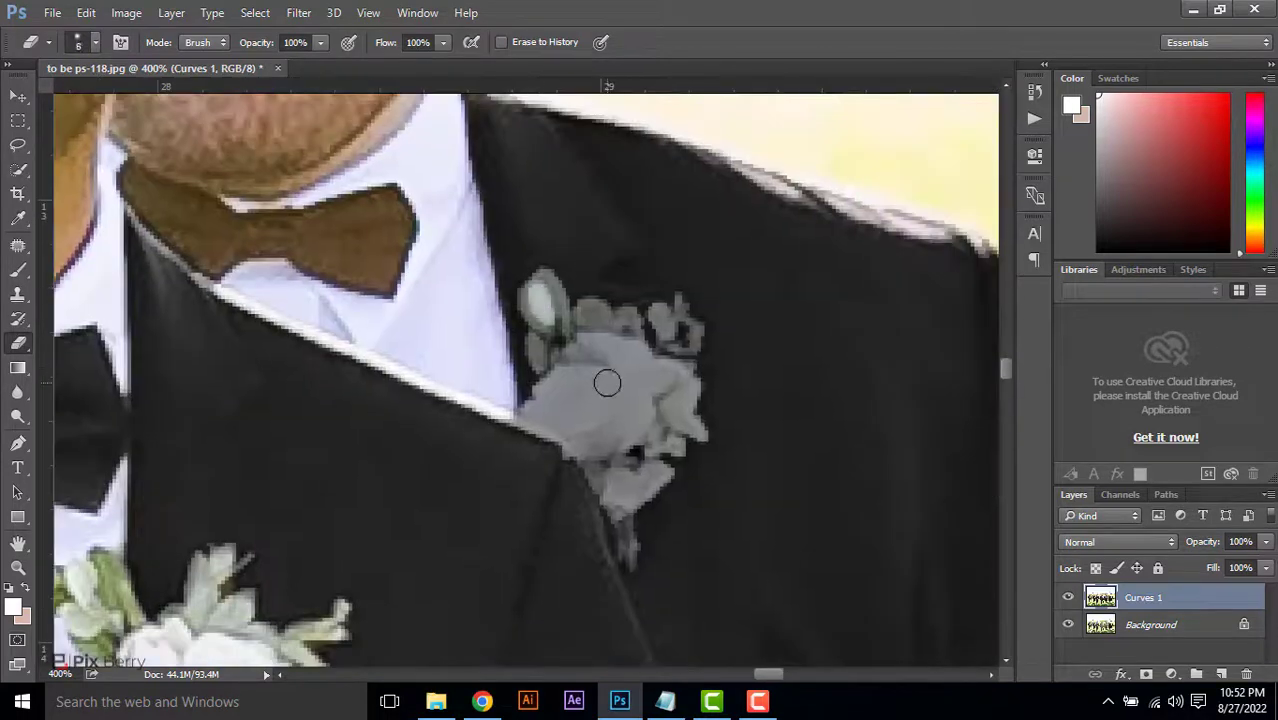
mouse_move(588, 386)
mouse_down()
mouse_move(636, 457)
mouse_move(559, 326)
mouse_move(602, 360)
mouse_move(684, 338)
mouse_move(622, 525)
mouse_move(627, 558)
mouse_up()
key(bracketleft)
key(bracketleft)
key(bracketleft)
key(bracketleft)
key(bracketleft)
key(bracketleft)
drag(264, 380, 551, 526)
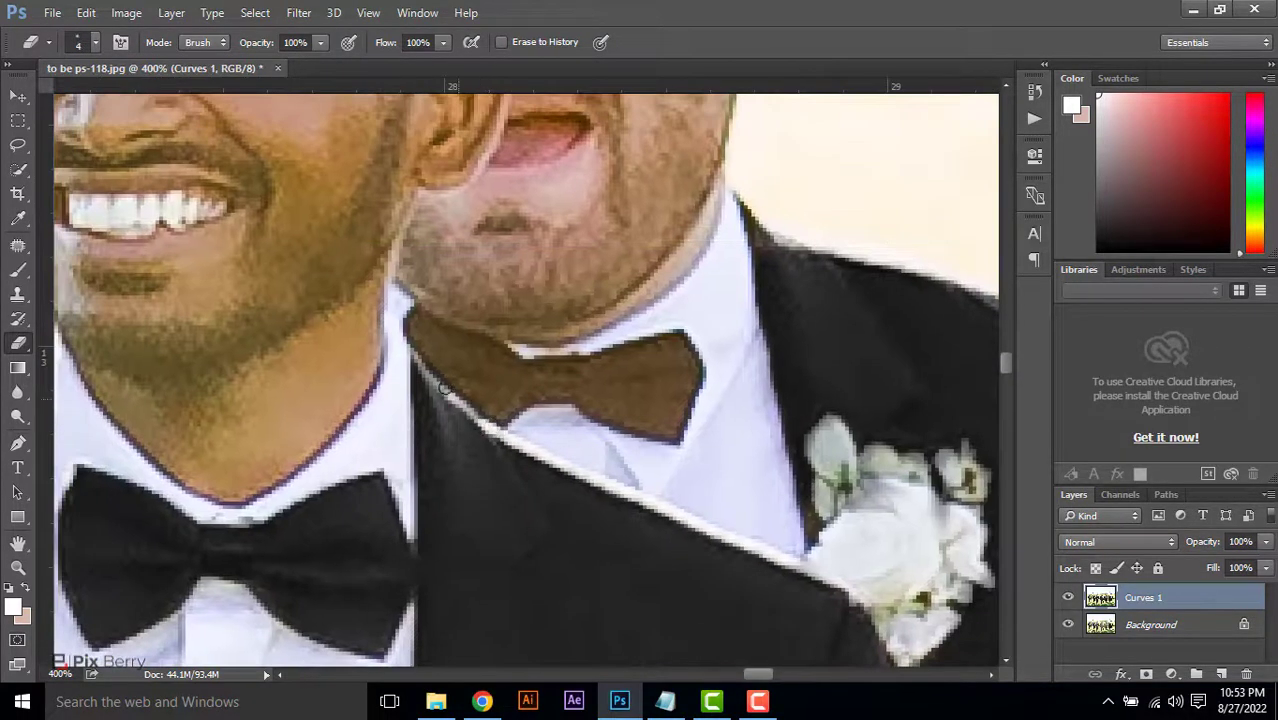
Erase the grey from the bearded groomsman's shirt cuff beside his trouser pocket
key(z)
alt+click(536, 400)
alt+click(536, 414)
alt+click(536, 414)
mouse_move(317, 465)
mouse_down()
mouse_move(645, 351)
mouse_move(900, 178)
mouse_up()
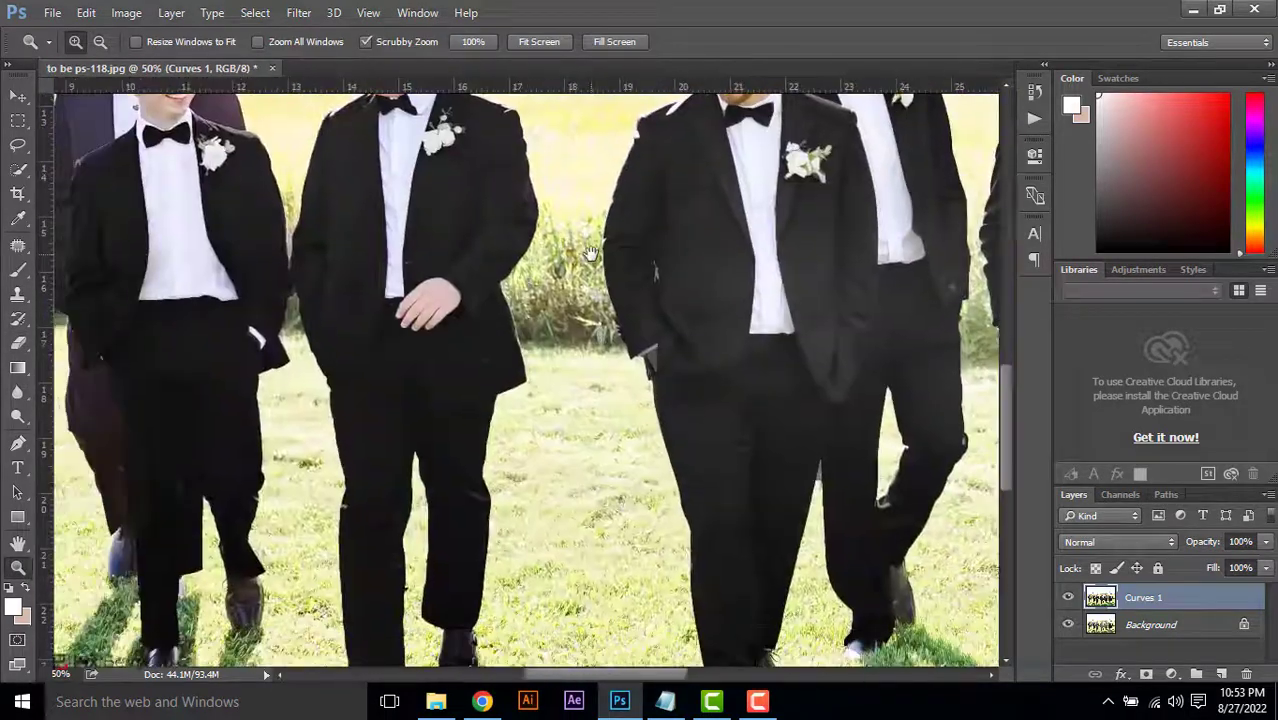
mouse_move(898, 348)
mouse_down()
mouse_move(696, 408)
mouse_move(970, 403)
mouse_up()
click(790, 410)
click(789, 408)
key(e)
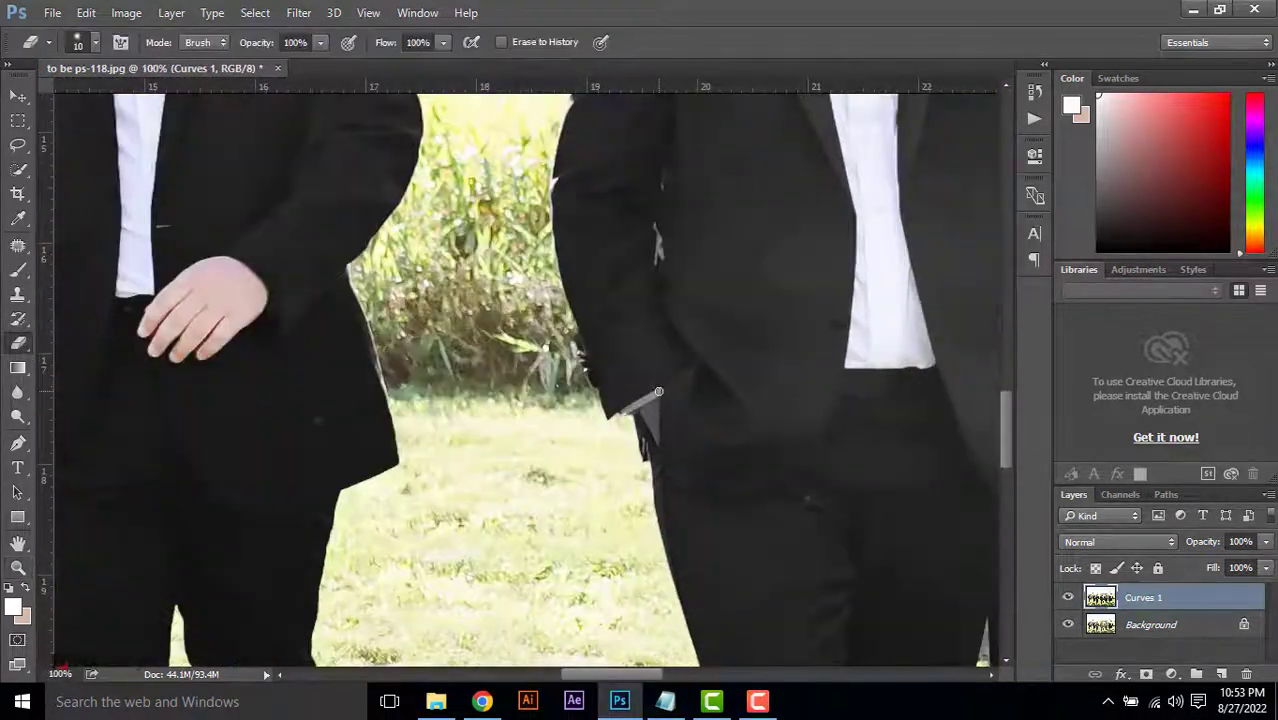
Erase the grey from the rear groomsman's exposed strip of shirt and the darkened hand beside it with a size 15 Eraser
scroll(649, 407, right, 8)
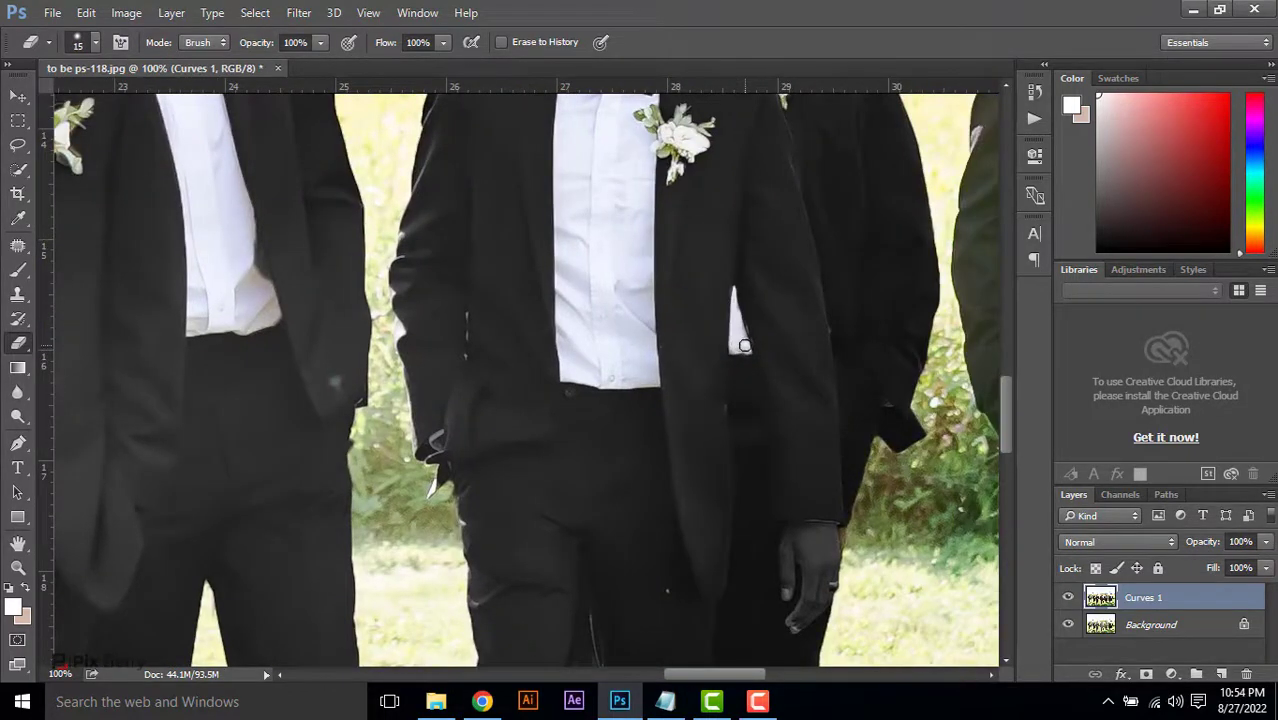
scroll(745, 346, down, 2)
mouse_move(825, 455)
mouse_down()
mouse_move(799, 549)
mouse_move(824, 508)
mouse_move(789, 497)
mouse_up()
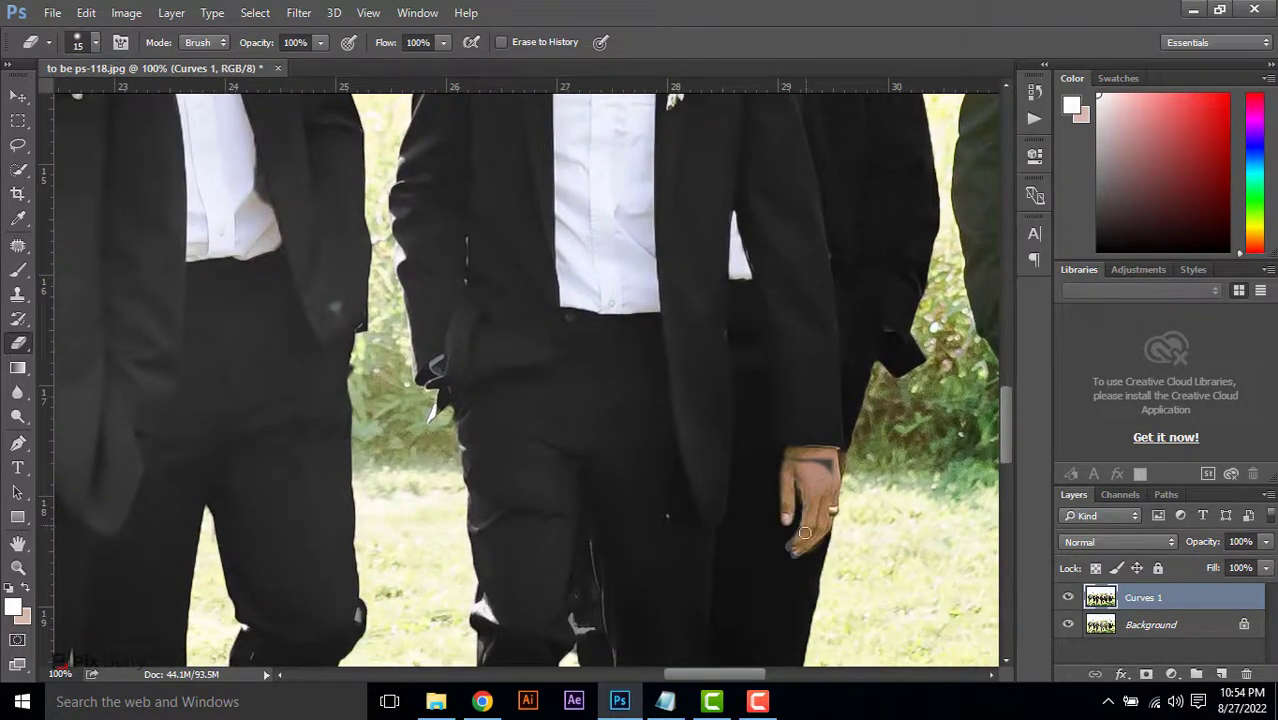
scroll(891, 338, down, 4)
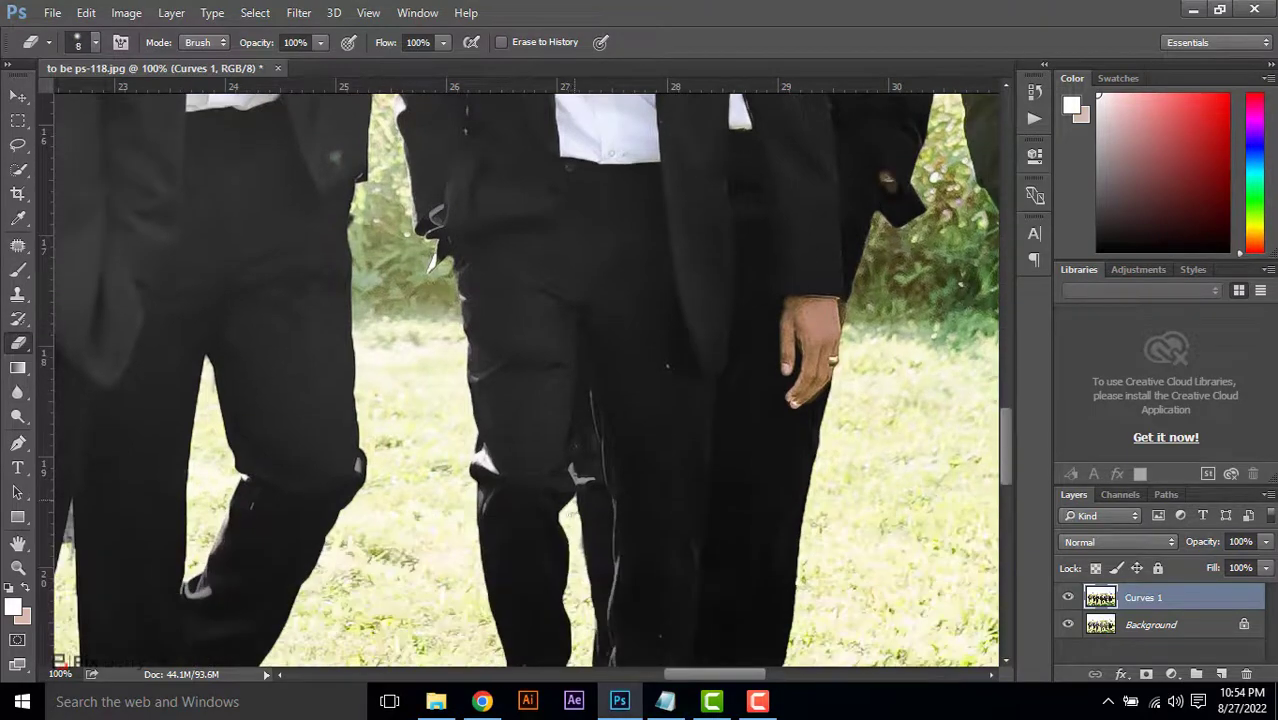
scroll(667, 366, up, 4)
scroll(600, 372, left, 14)
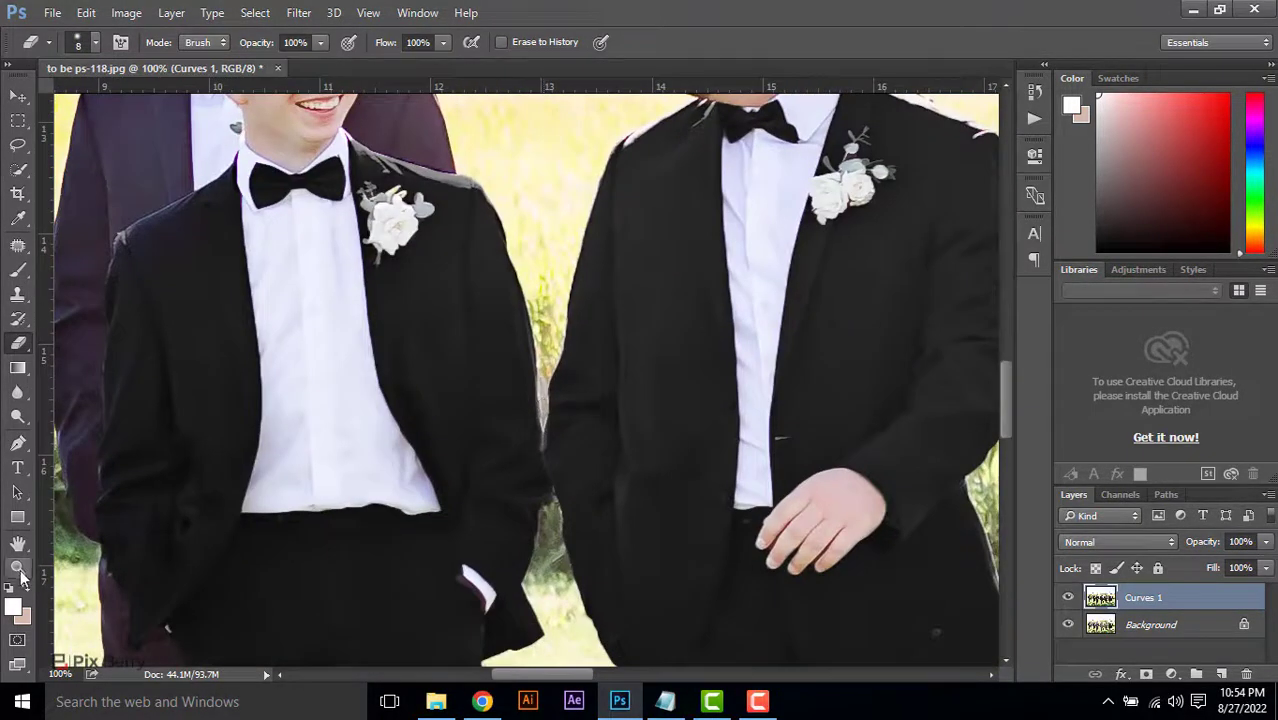
click(19, 568)
alt+click(760, 442)
alt+click(760, 442)
drag(866, 418, 530, 266)
drag(862, 232, 653, 371)
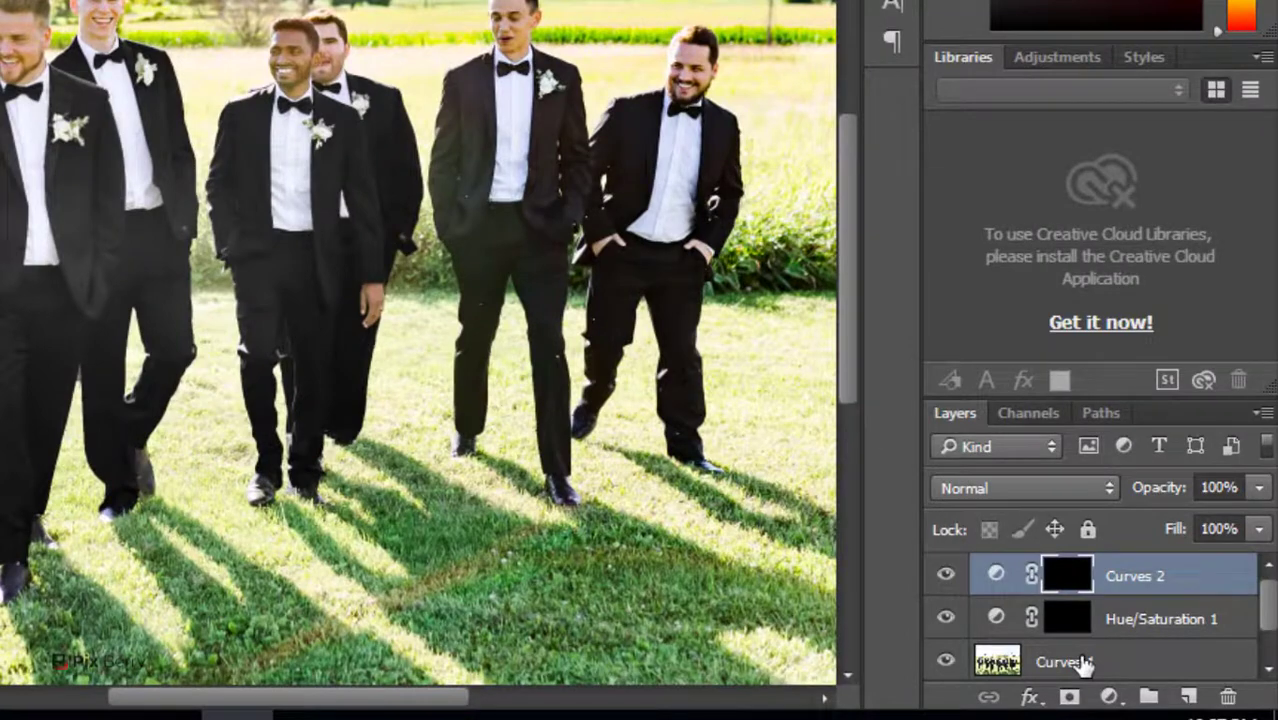
Merge the Curves 2, Hue/Saturation 1 and Curves 1 layers into a single layer above the Background
shift+click(1085, 663)
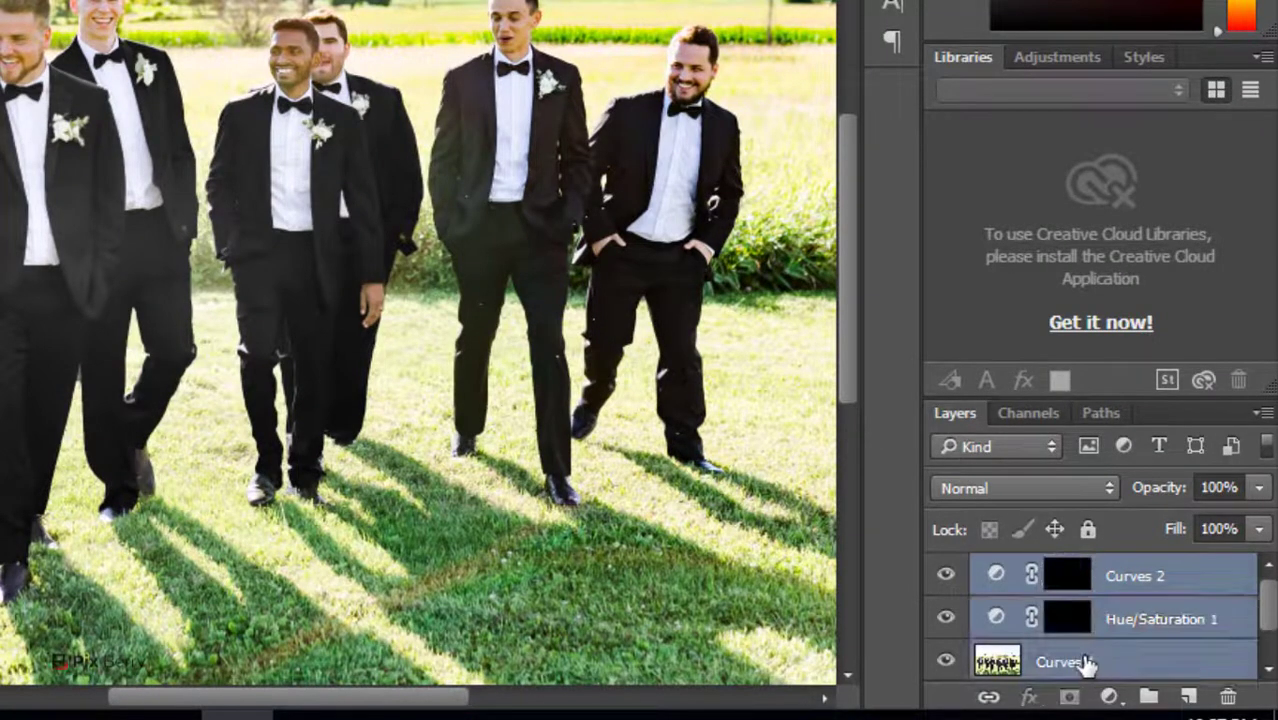
right_click(1085, 661)
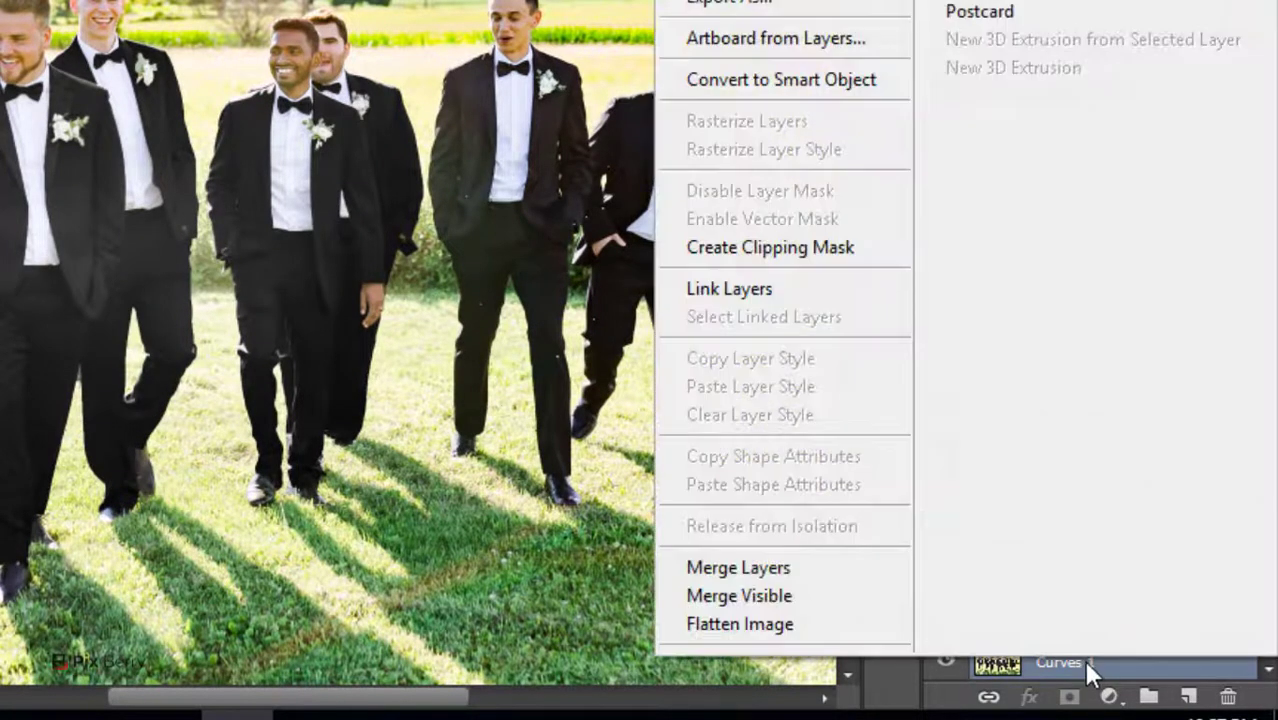
click(829, 568)
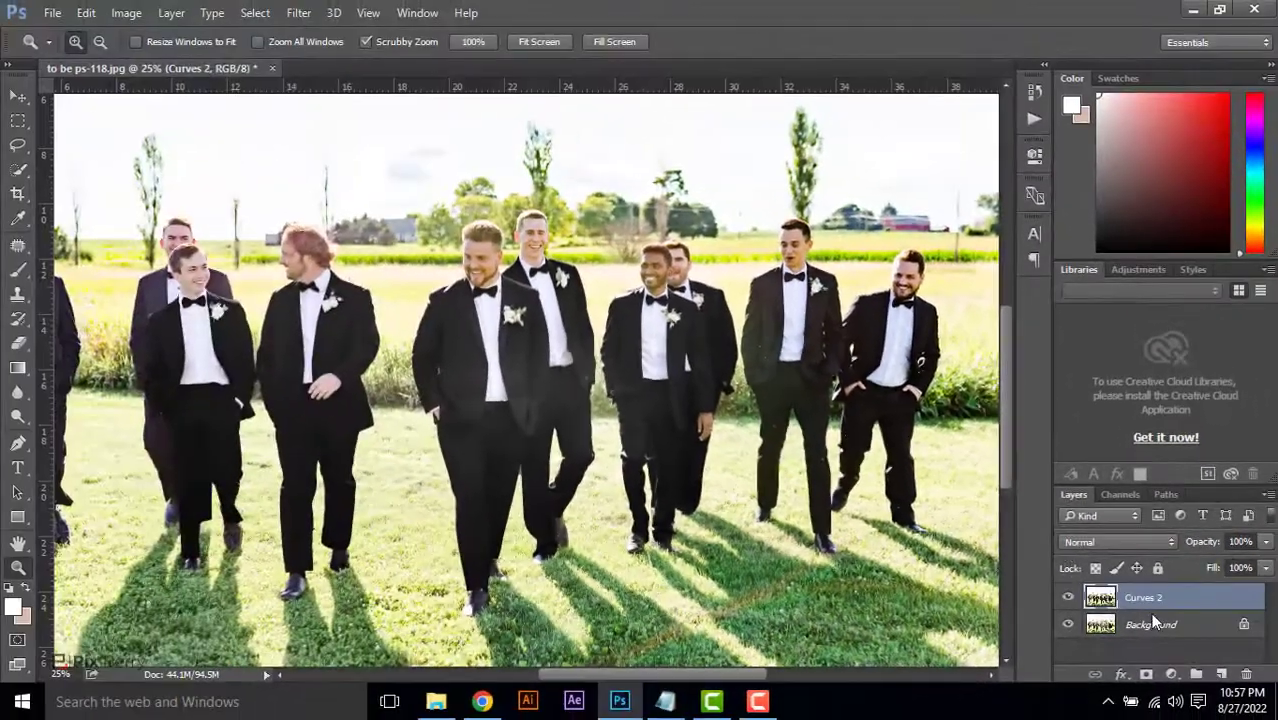
Compare the groomsmen before and after the correction by toggling the merged layer's visibility, including at closer range
click(1068, 600)
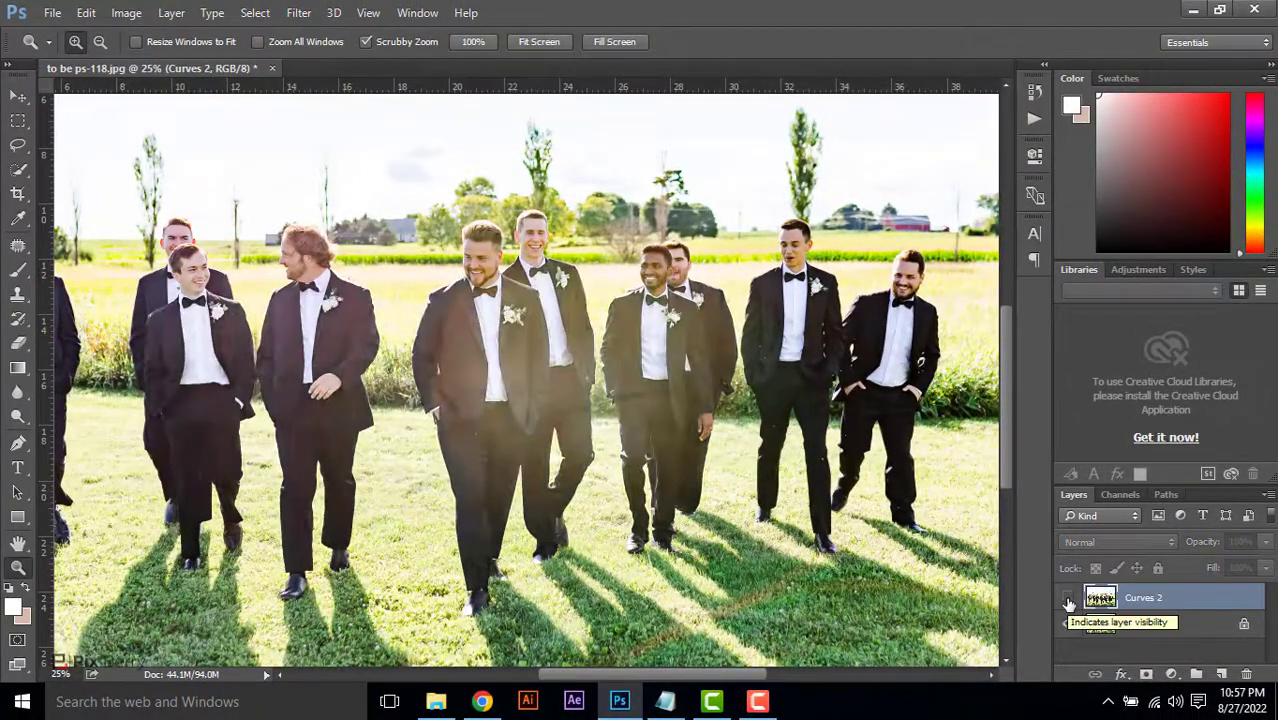
click(1068, 600)
click(1068, 600)
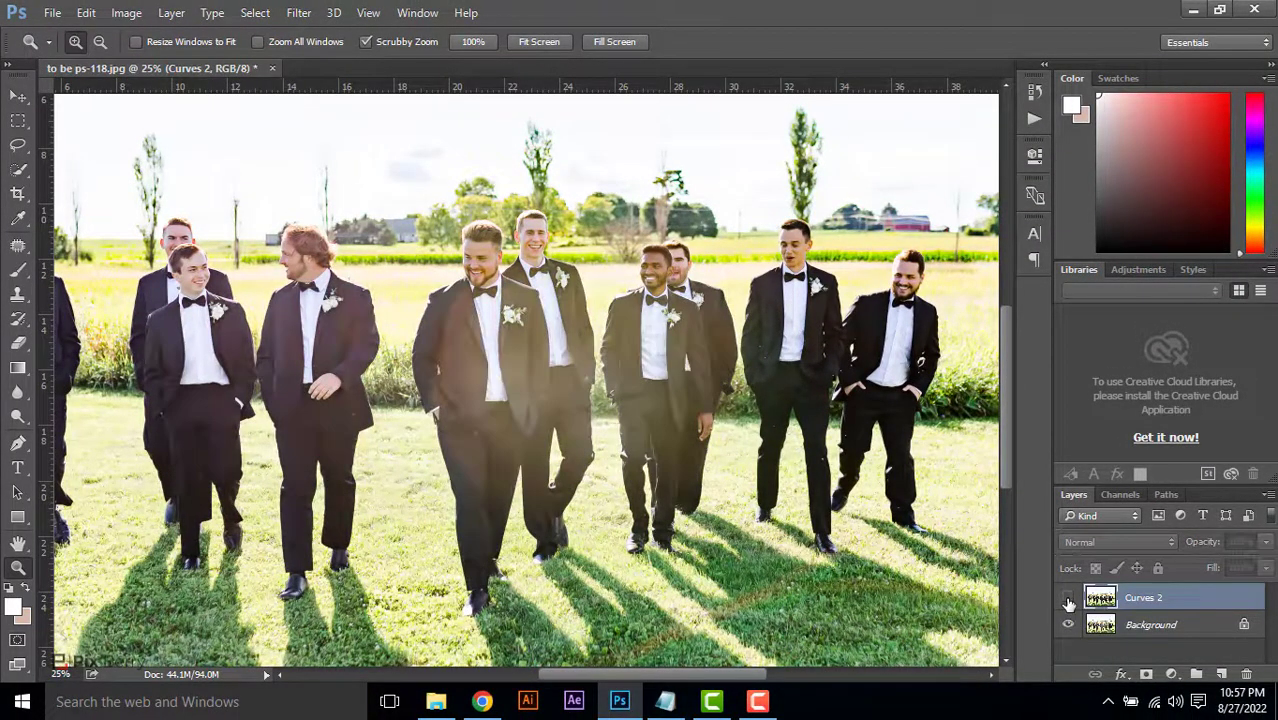
click(1068, 600)
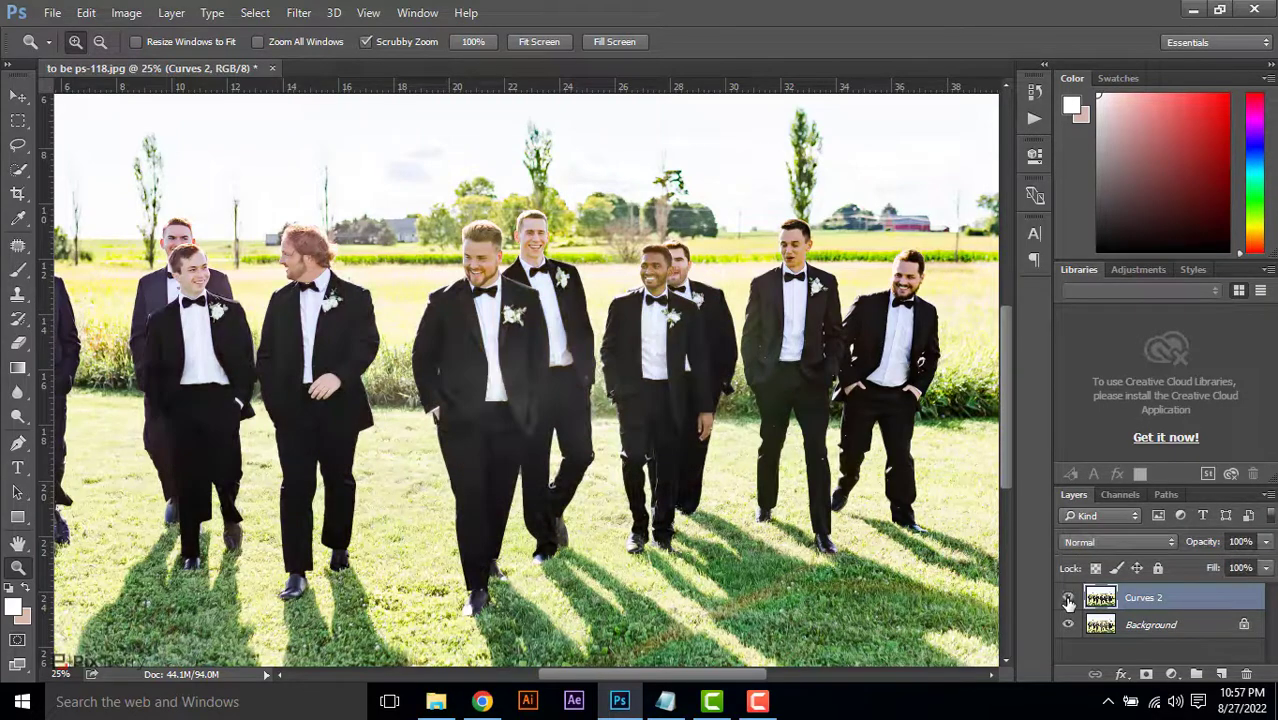
click(513, 373)
click(1068, 600)
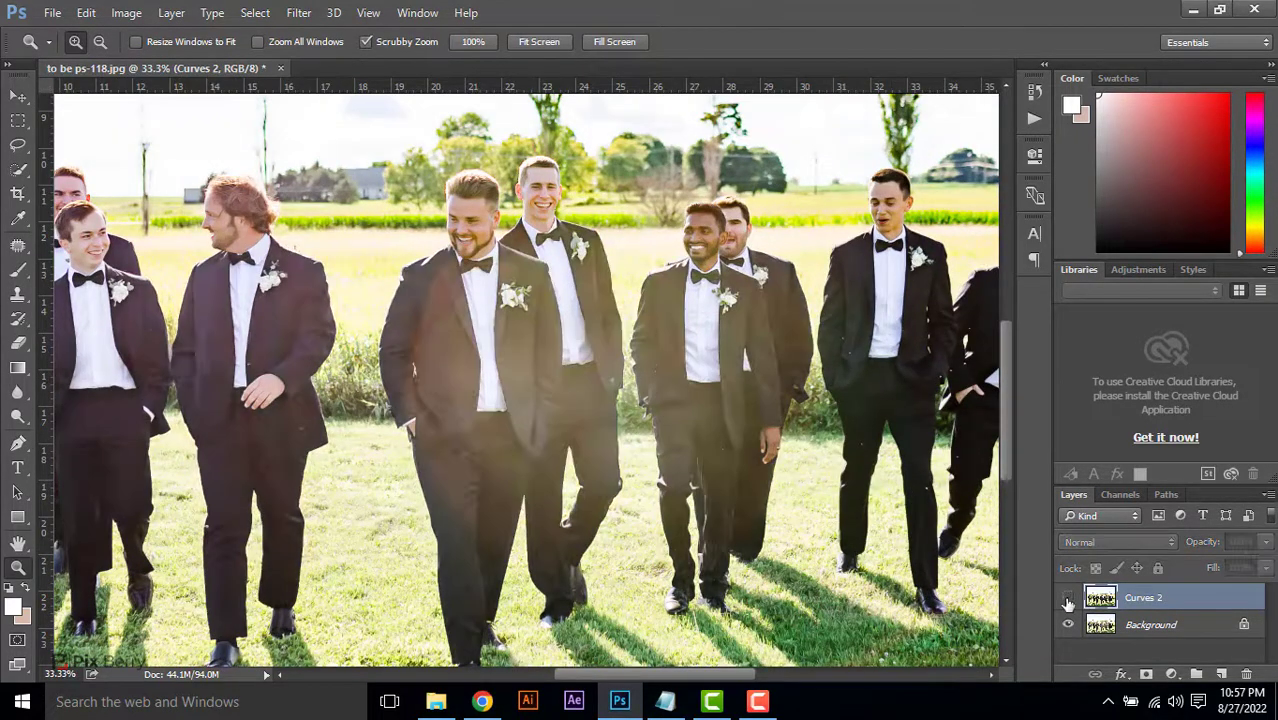
click(1068, 600)
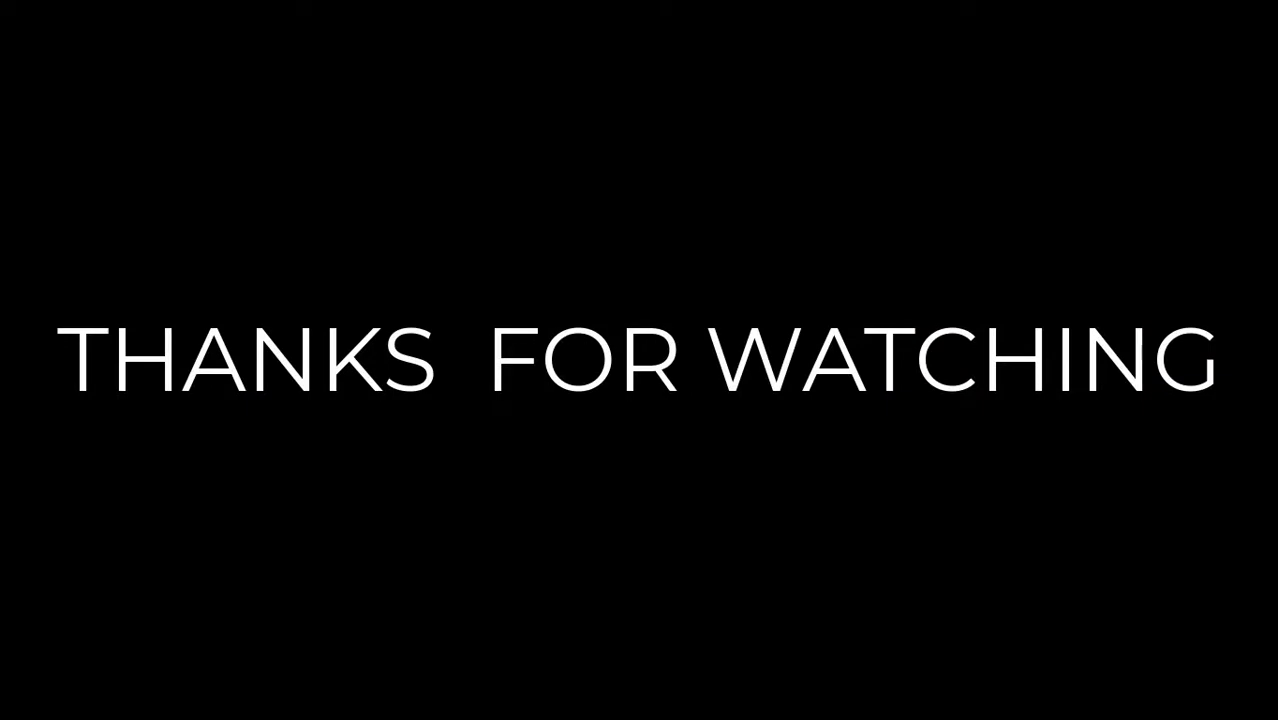